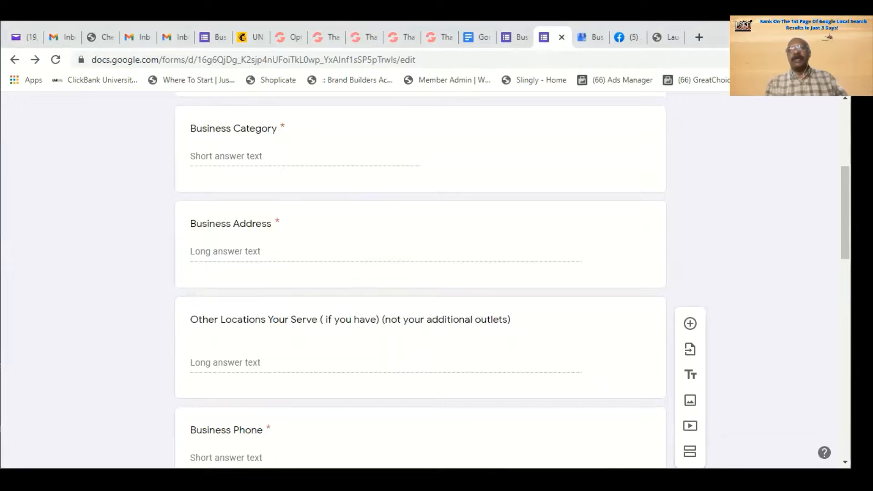
- Review the business information form's questions and the submitted response, from the business name to the Facebook URL
scroll(846, 214, "down", 3)
scroll(514, 280, "down", 6)
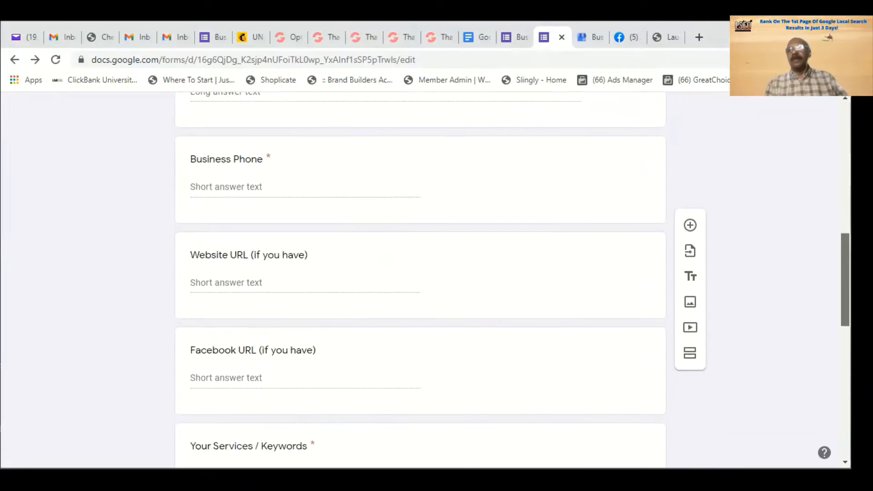
scroll(829, 356, "down", 3)
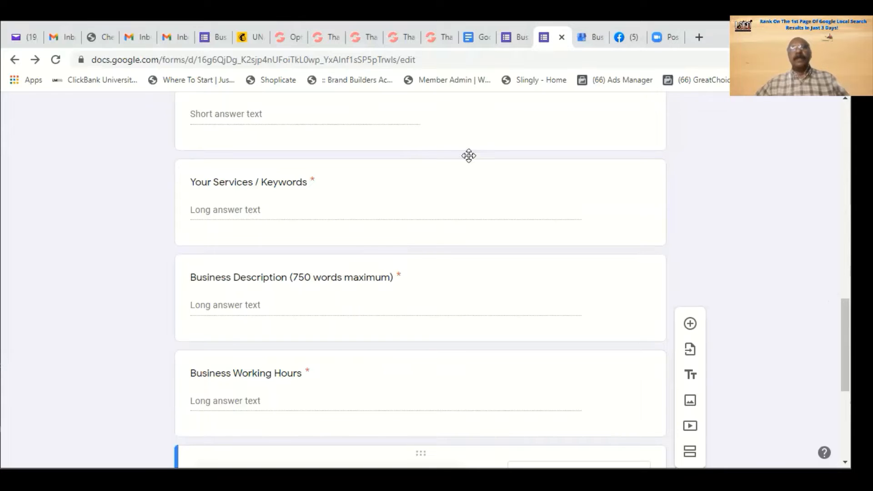
left_click(510, 41)
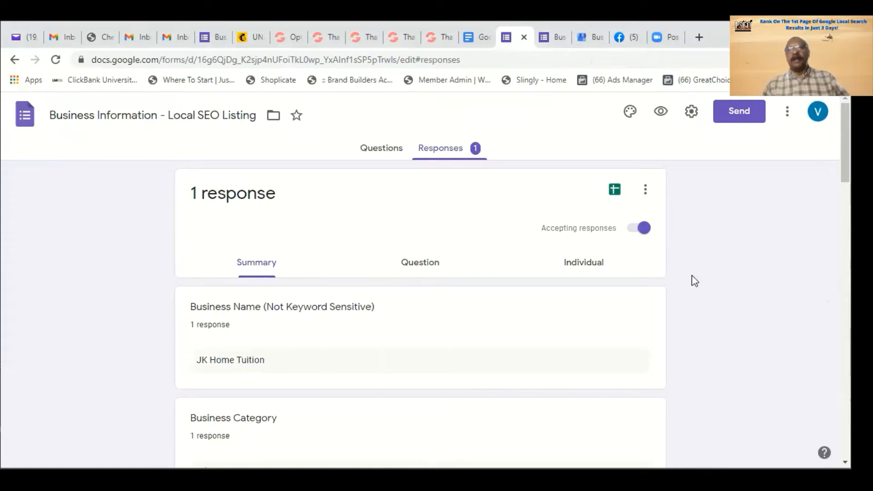
scroll(685, 290, "down", 1)
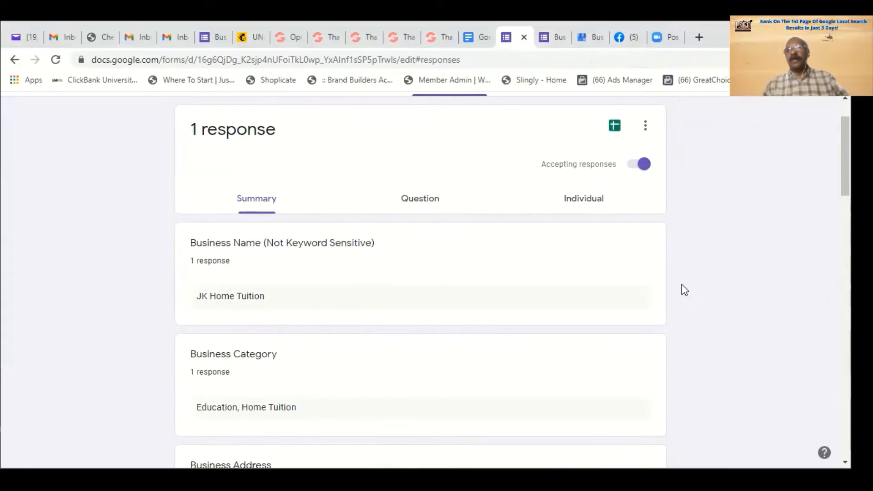
scroll(685, 290, "down", 1)
scroll(508, 327, "down", 2)
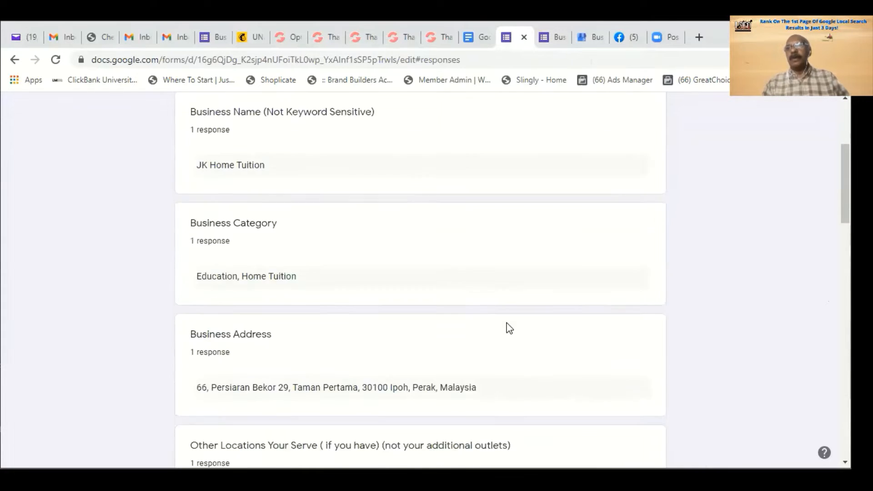
scroll(508, 328, "up", 3)
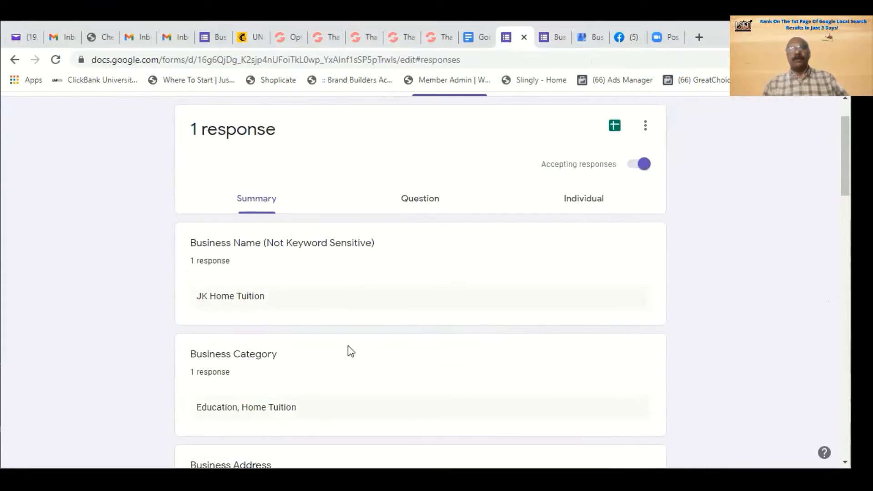
scroll(457, 321, "down", 2)
scroll(458, 323, "down", 3)
scroll(459, 323, "down", 3)
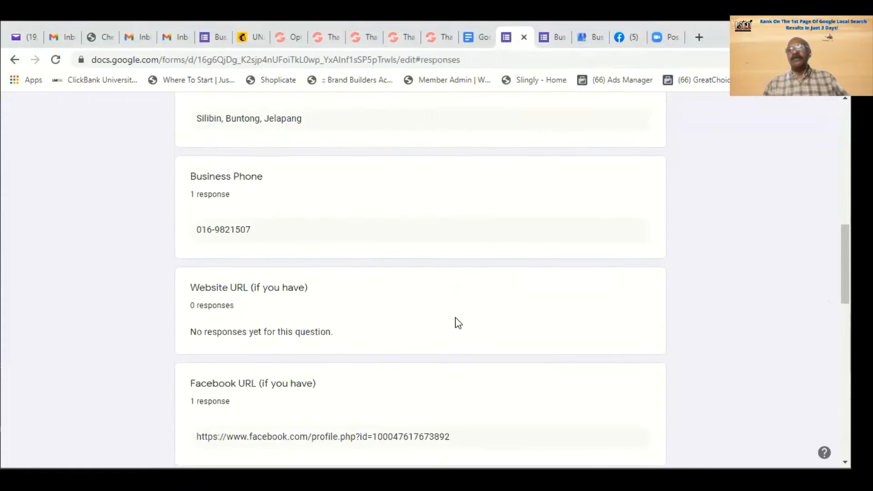
scroll(458, 323, "up", 9)
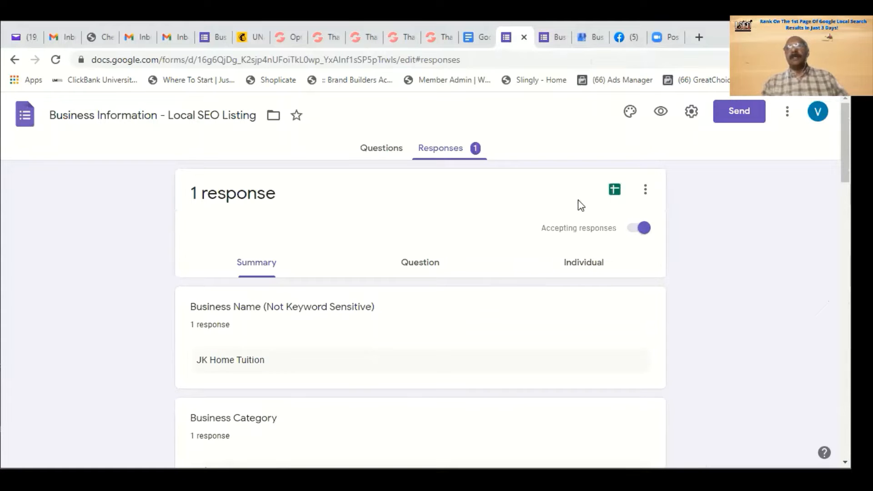
- Switch to Google My Business and start adding a single business
left_click(593, 38)
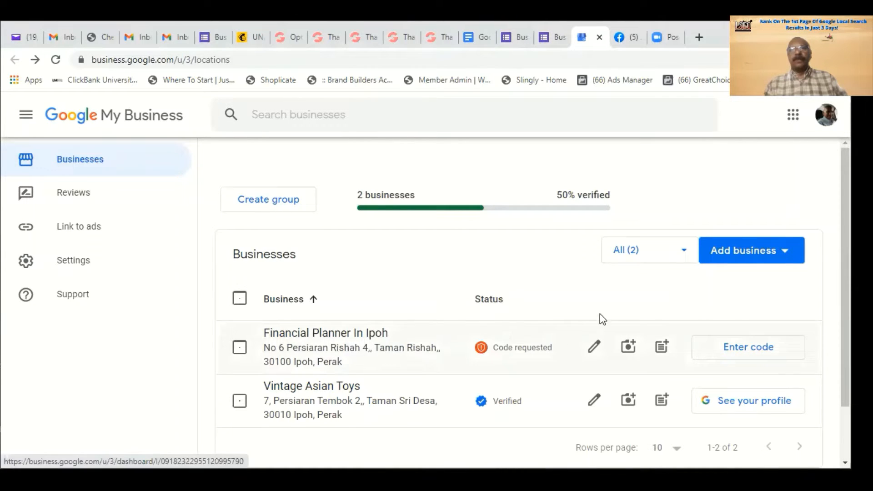
left_click(782, 258)
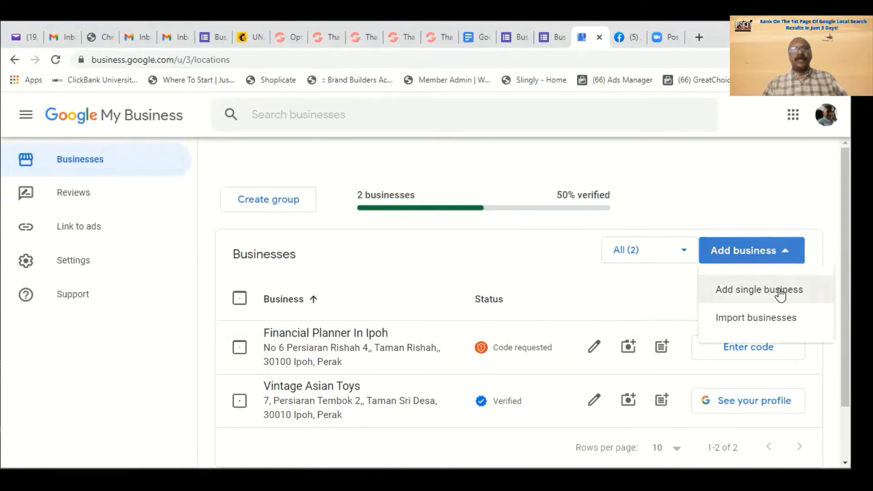
left_click(781, 295)
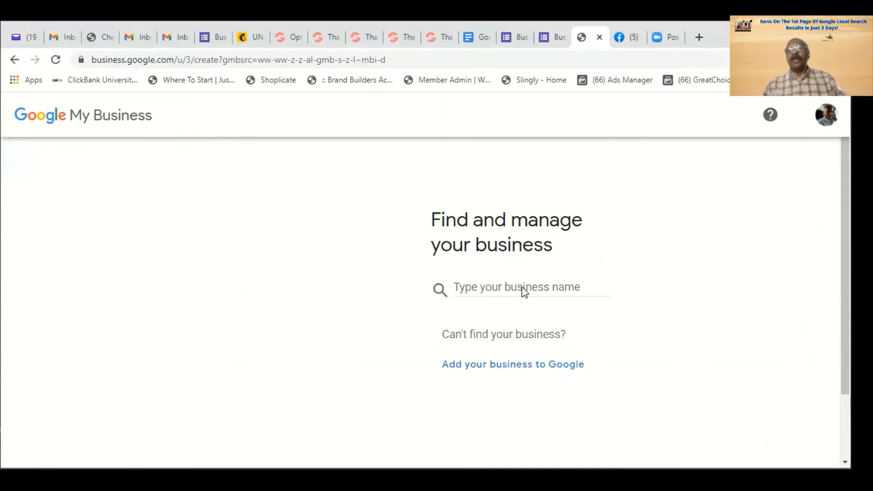
left_click(498, 288)
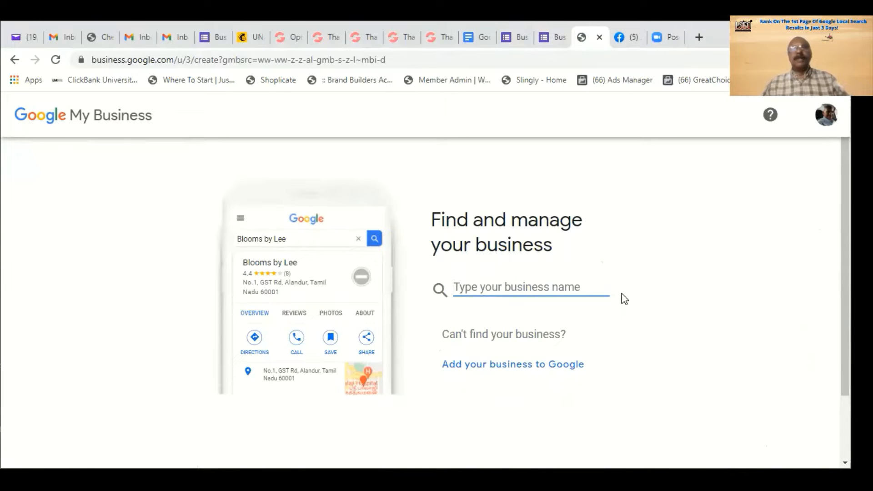
- Copy the business name JK Home Tuition from the form response and create a new business with that name
left_click(517, 37)
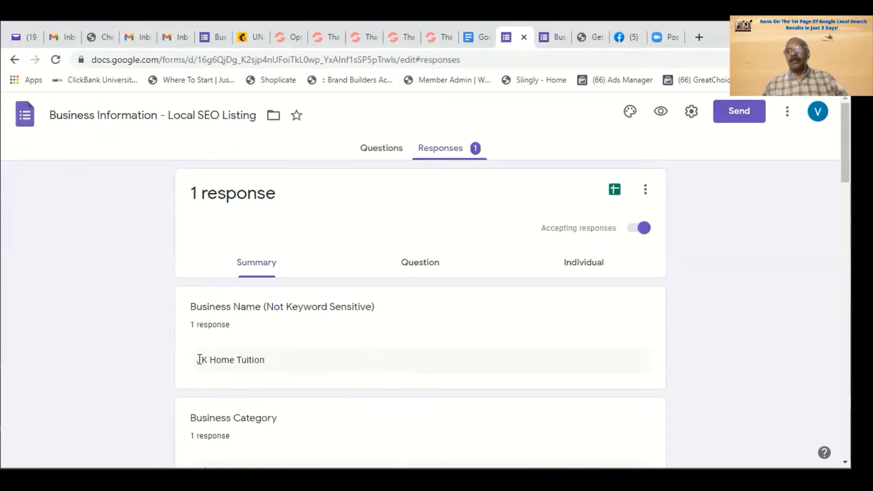
left_click_drag(197, 360, 265, 362)
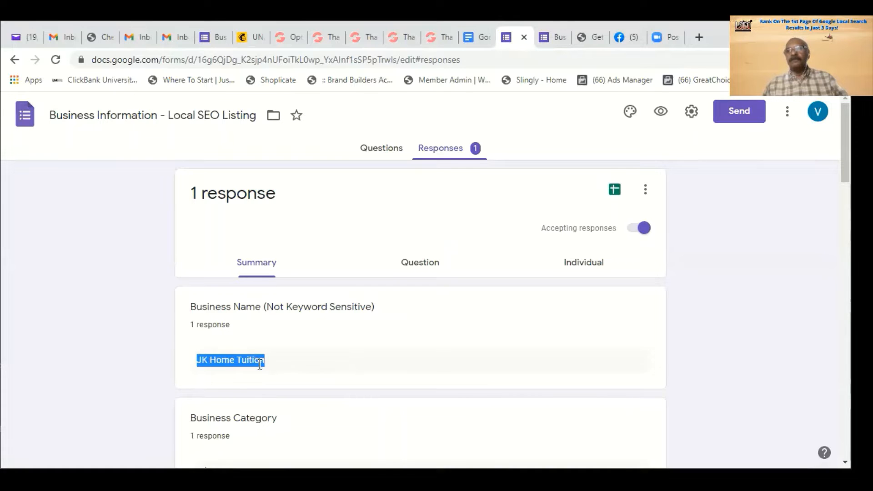
right_click(260, 364)
left_click(296, 373)
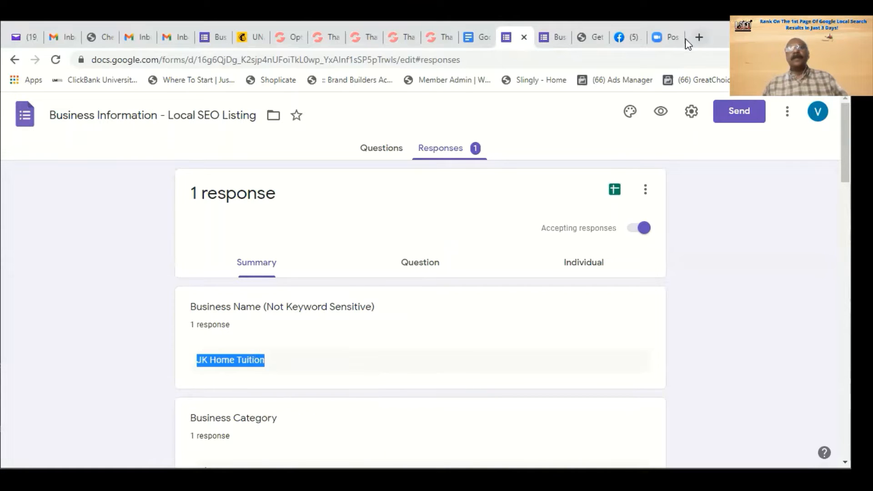
left_click(581, 41)
right_click(503, 285)
left_click(552, 189)
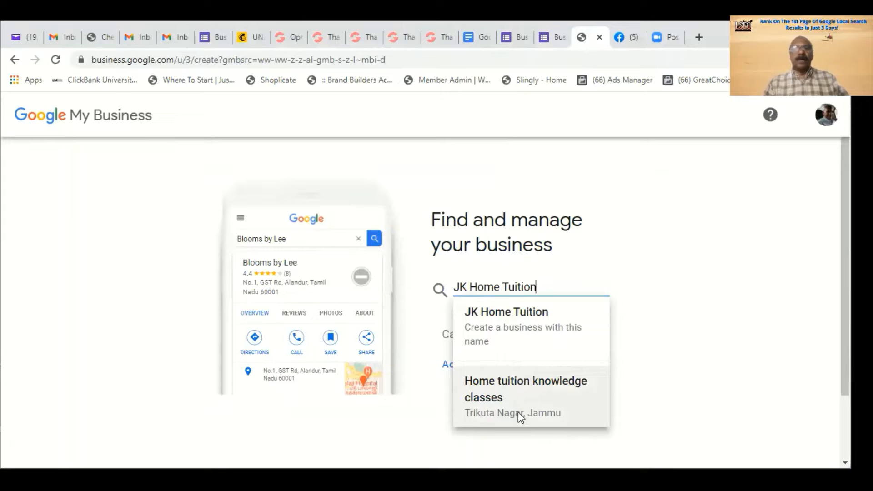
left_click(505, 313)
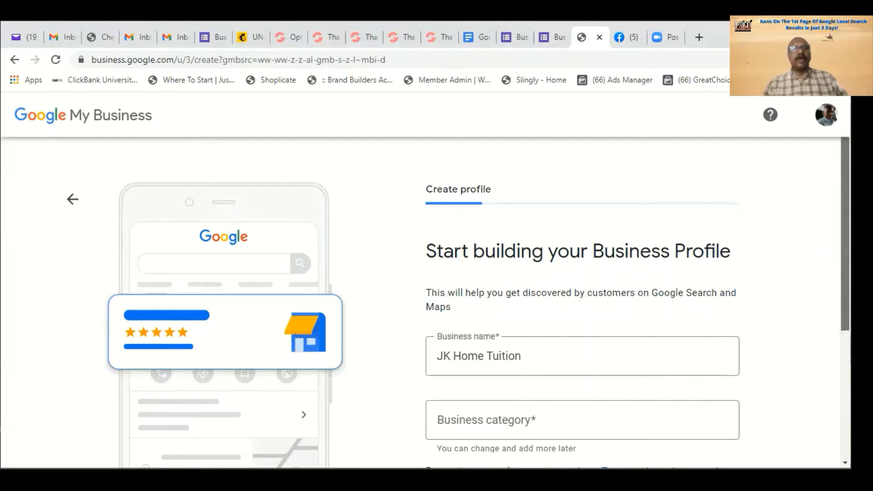
- Look up the business category in the form response and return to the new profile's category entry
scroll(845, 264, "down", 1)
scroll(455, 296, "down", 3)
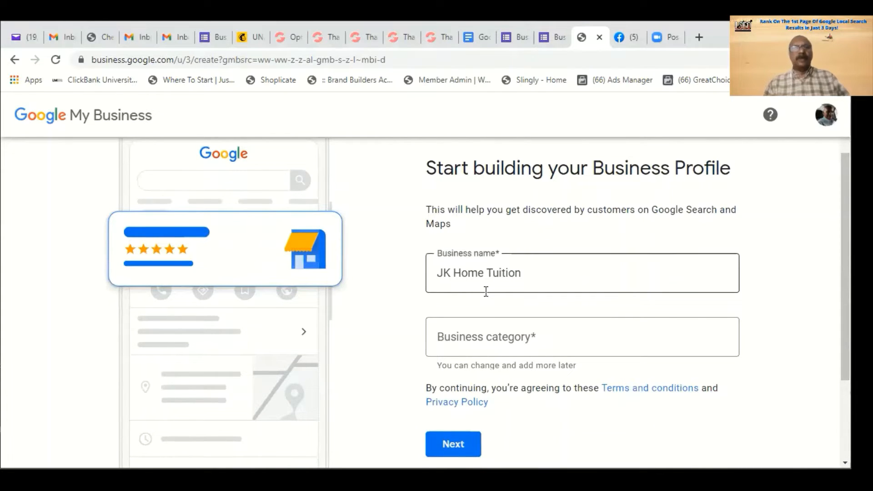
left_click(527, 337)
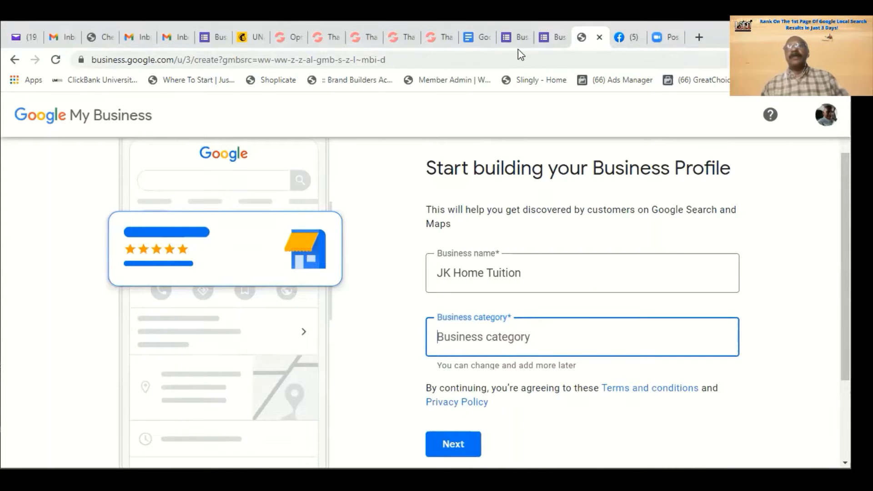
left_click(508, 39)
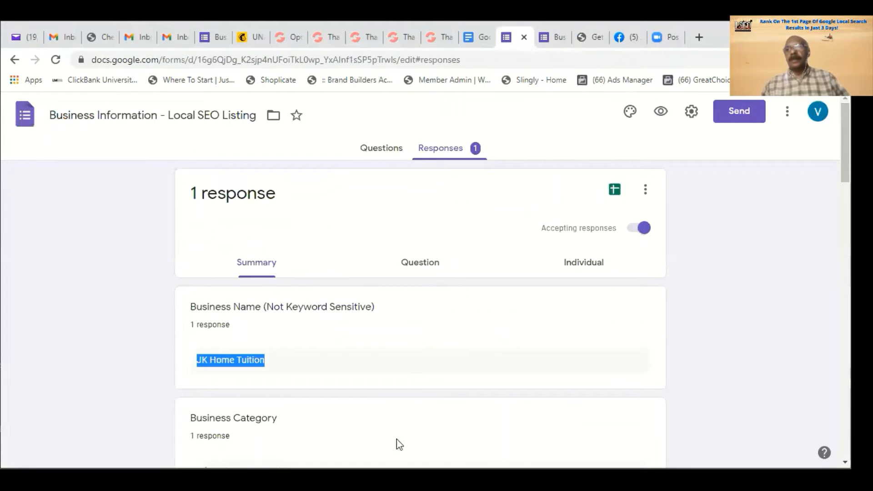
scroll(397, 438, "down", 3)
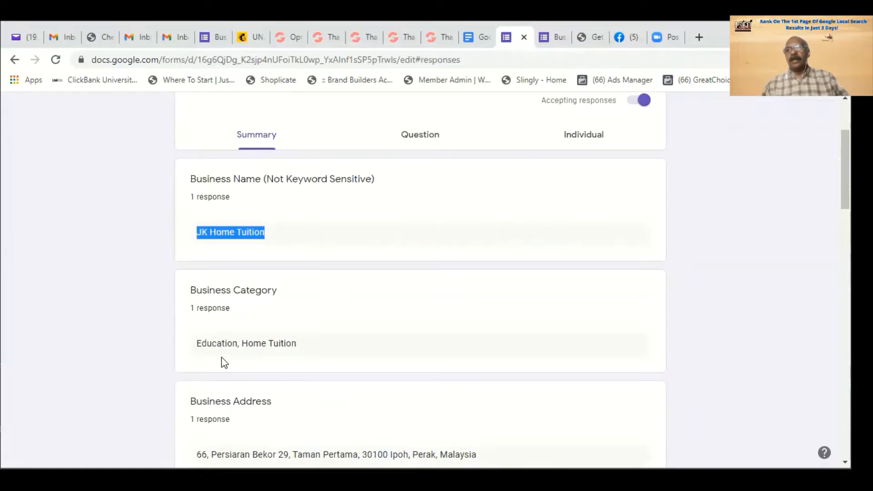
left_click(546, 38)
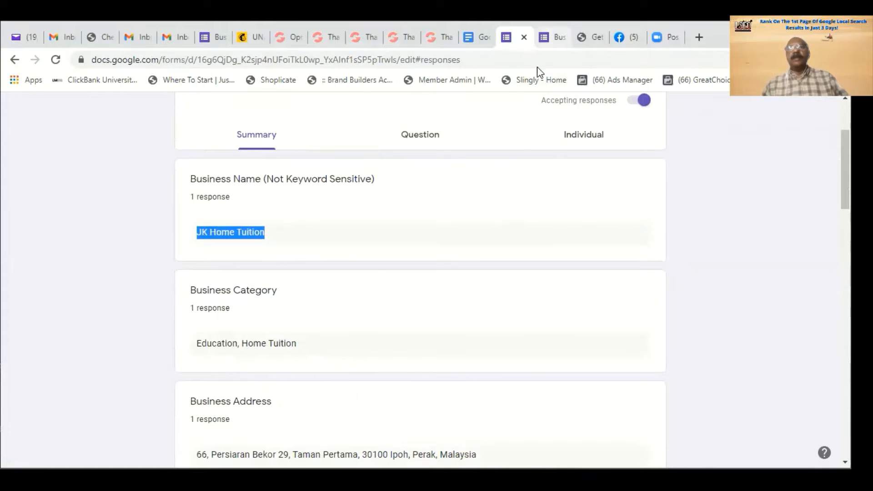
left_click(632, 39)
left_click(596, 38)
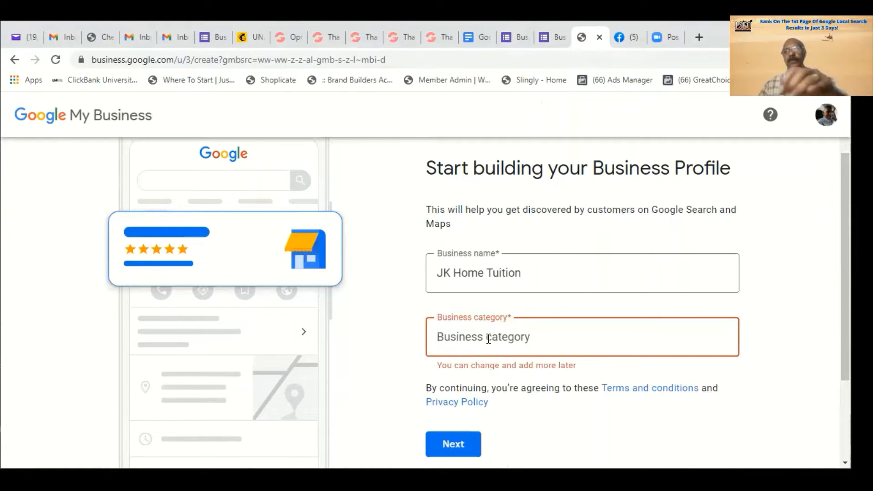
- Try to continue the profile with Home Tuition as the business category
type("Home Tui")
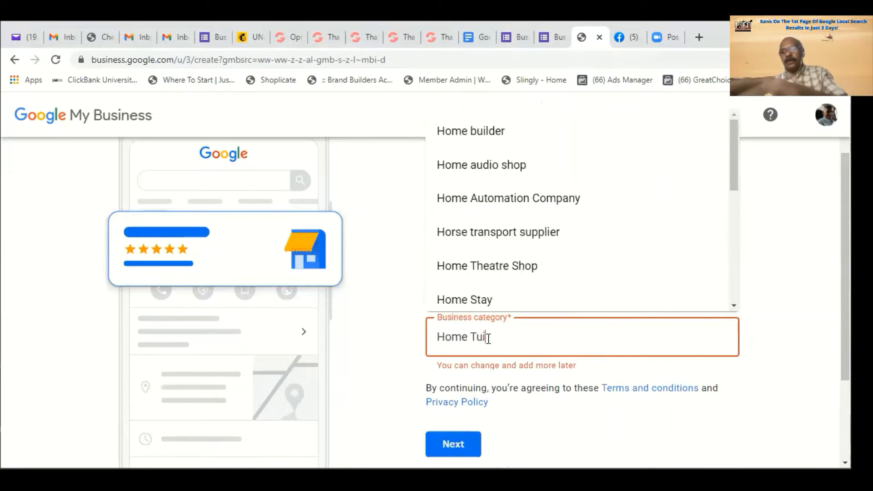
type("tion")
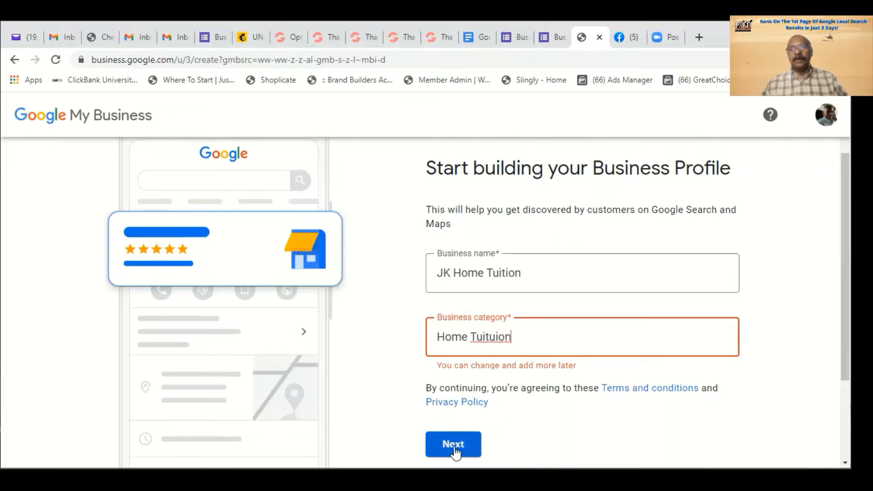
left_click(487, 337)
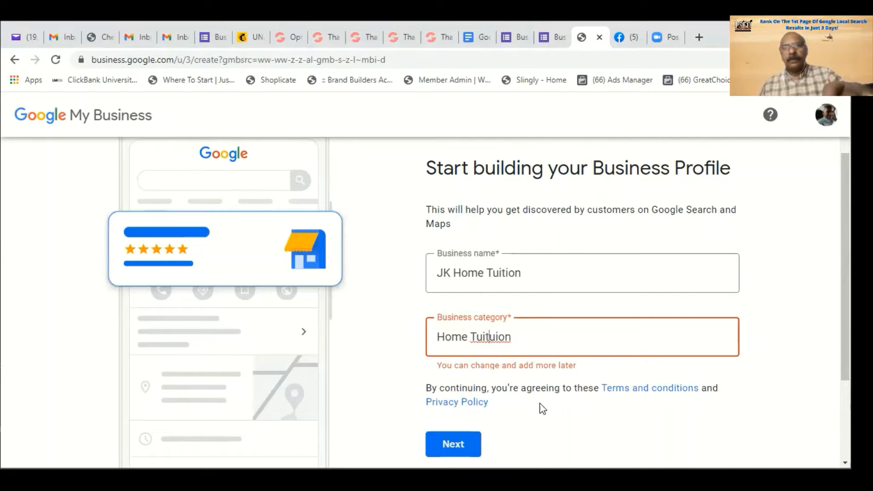
key("Delete")
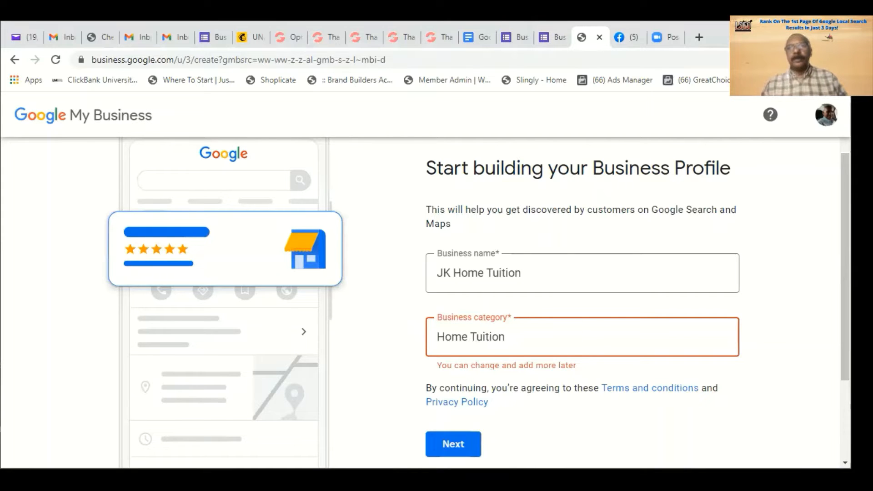
left_click(456, 450)
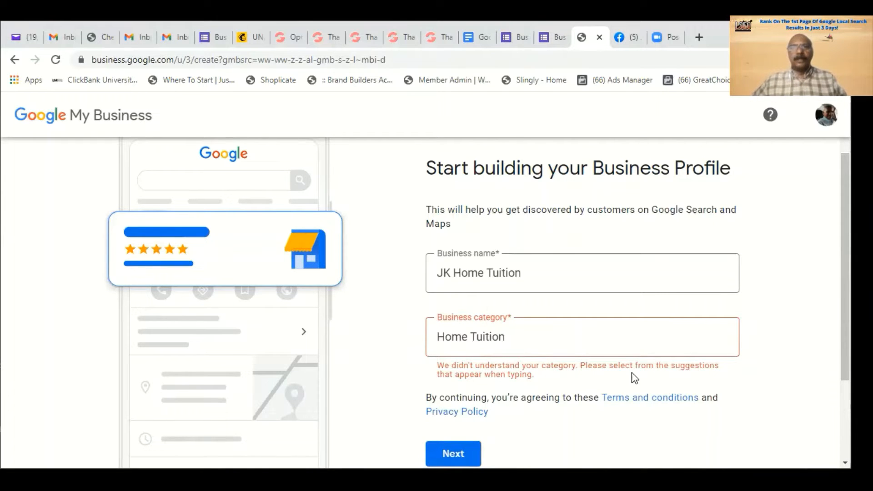
- Replace the business category text with Education and check the suggested categories
left_click(441, 337)
key("Delete")
key("Delete")
key("Delete")
key("Delete")
key("Delete")
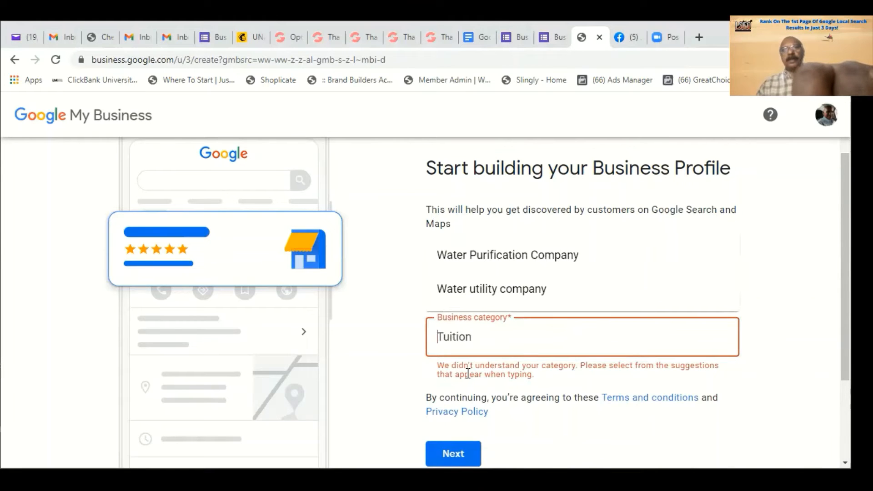
key("Delete")
key("Delete")
key("Delete")
key("Delete")
key("Delete")
key("Delete")
key("Delete")
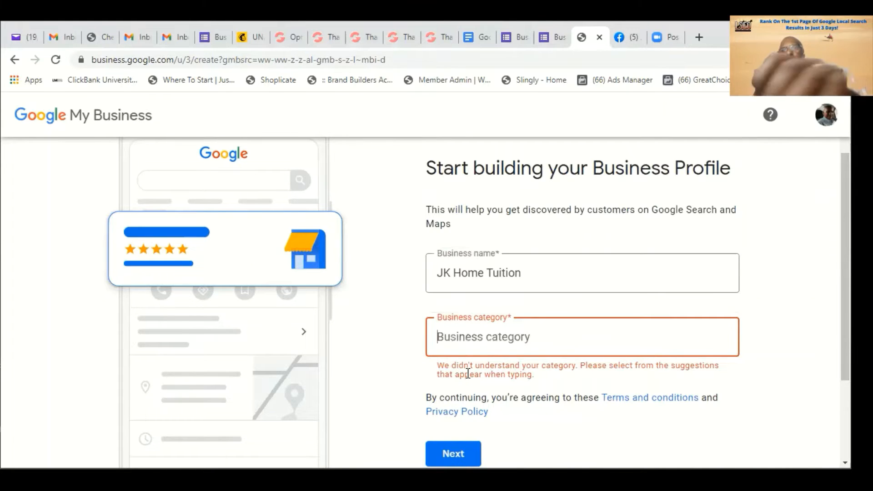
type("Edu")
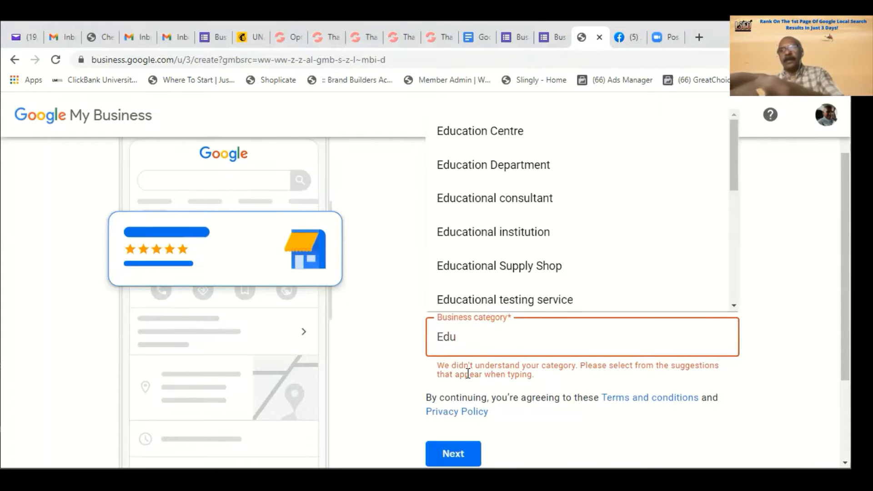
type("c")
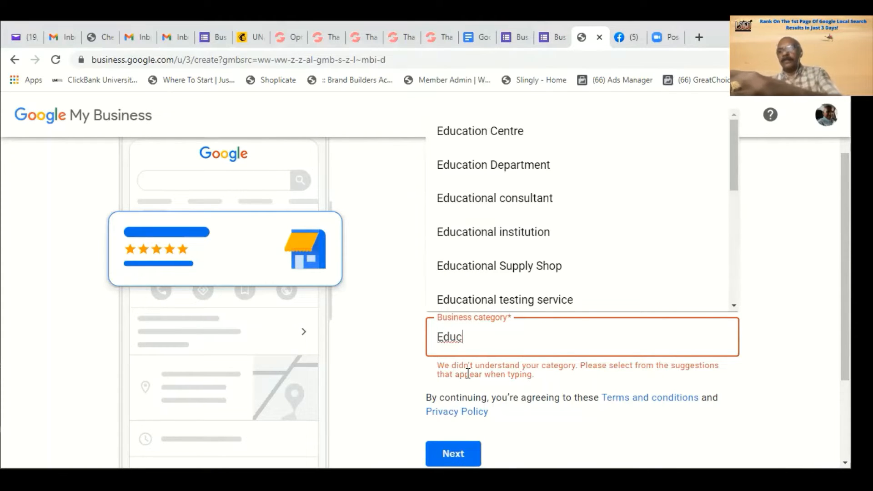
type("ation")
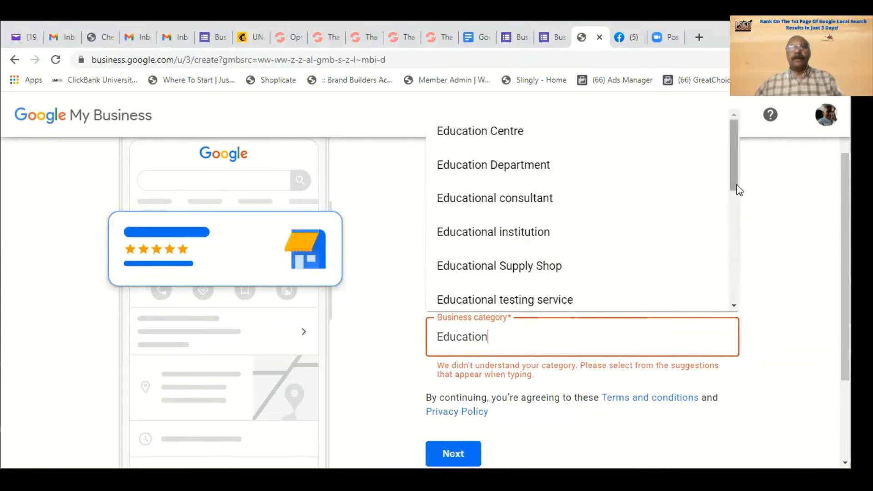
mouse_move(732, 182)
left_mouse_down()
mouse_move(737, 306)
mouse_move(734, 187)
left_mouse_up()
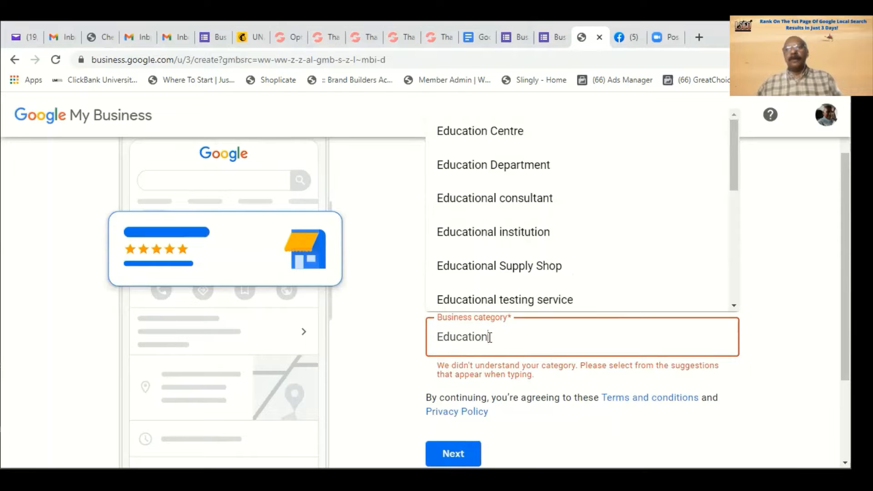
- Replace the business category text with Home and check the suggested categories
left_click_drag(489, 337, 439, 341)
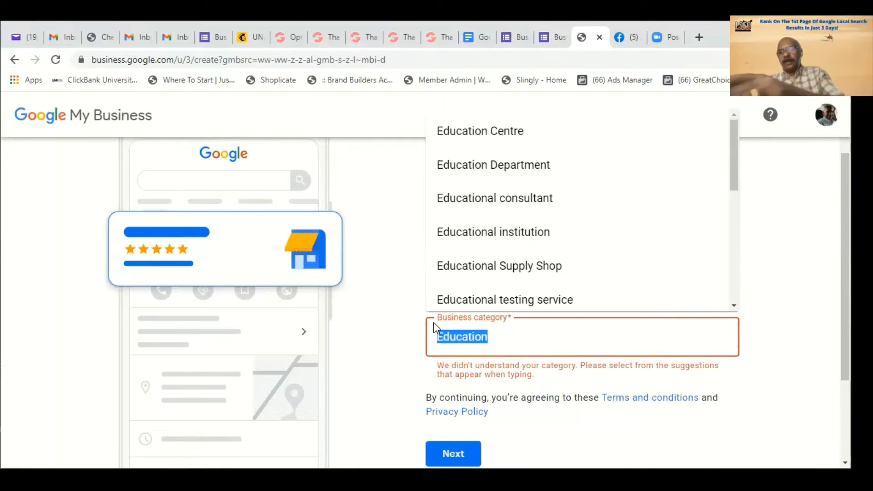
type("Home")
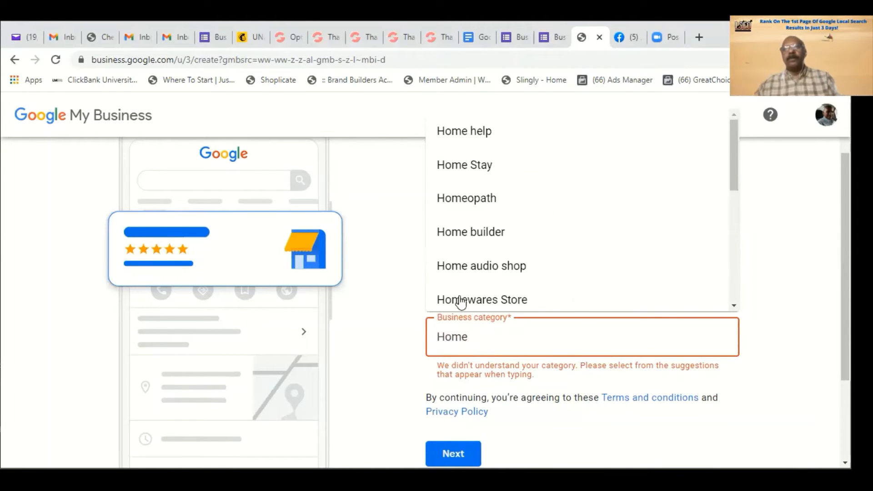
mouse_move(734, 184)
left_mouse_down()
mouse_move(726, 312)
mouse_move(749, 182)
left_mouse_up()
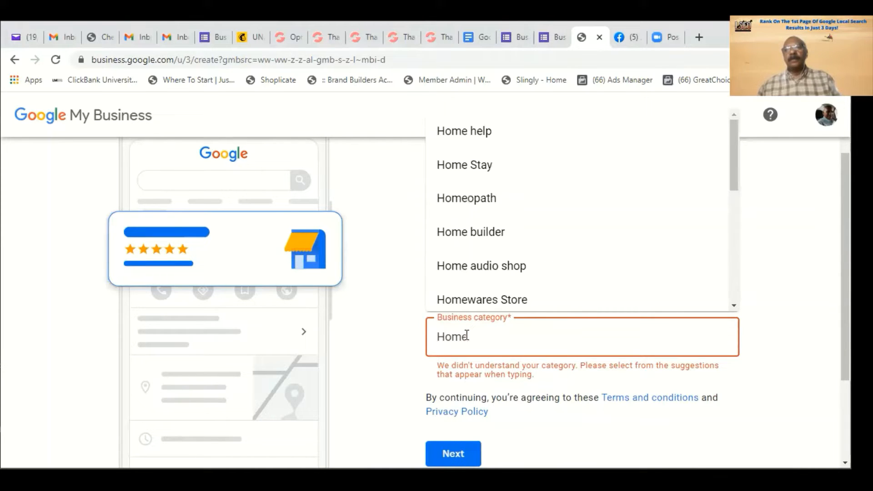
- Search the category suggestions for private tuition and set the business category to Private Tutor
double_click(445, 341)
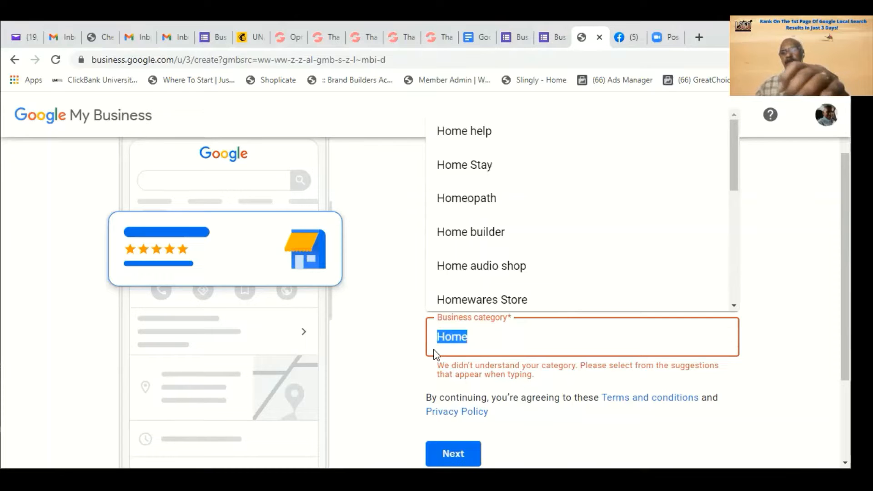
type("Private tu")
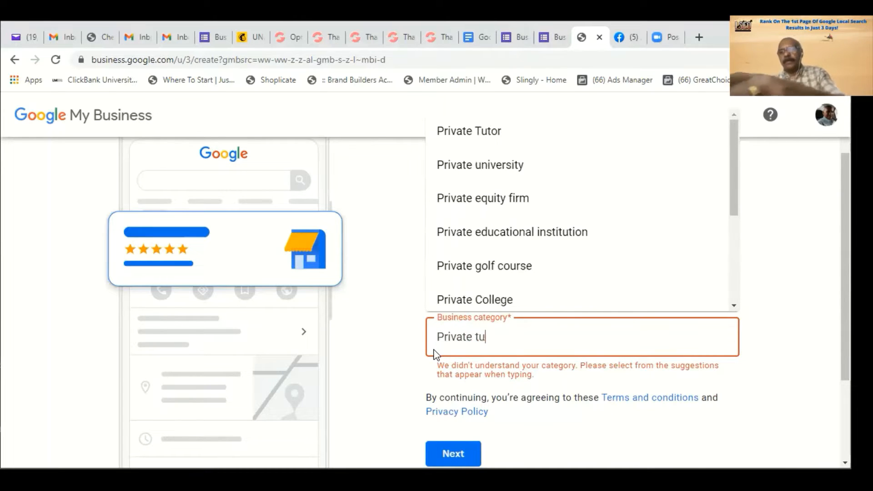
type("it")
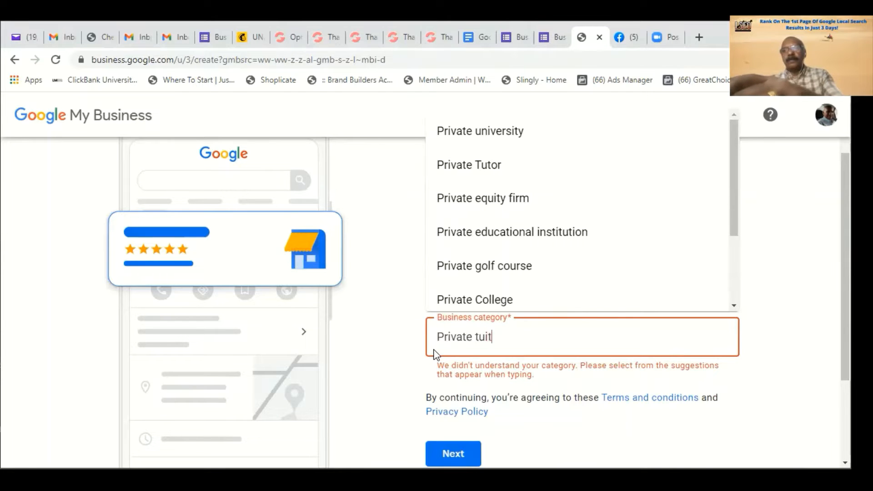
type("i")
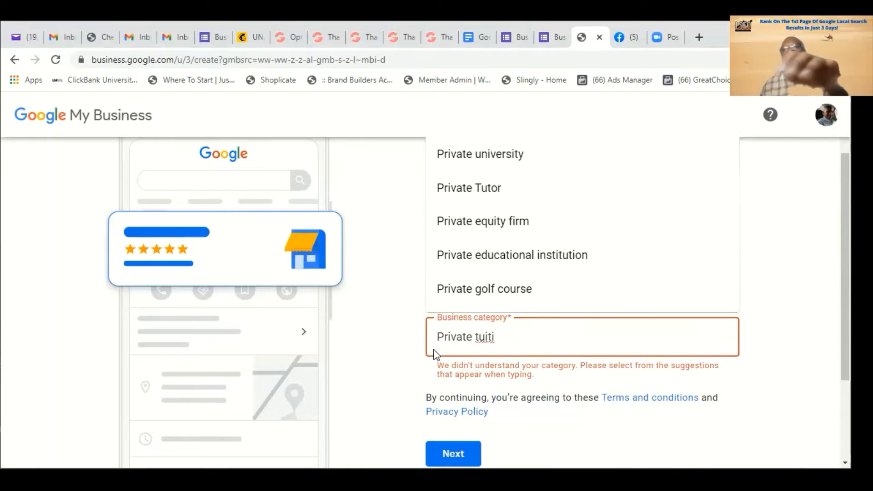
left_click(479, 195)
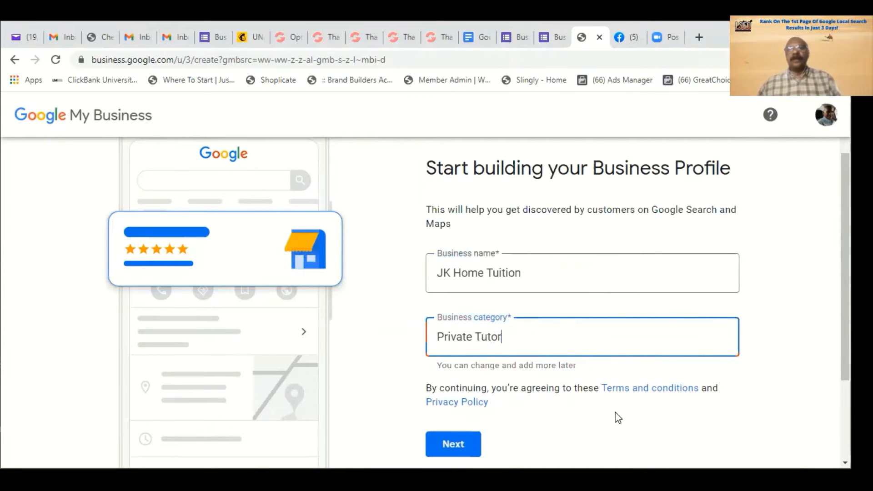
- Continue past the category and answer Yes to adding a location customers can visit
left_click(473, 444)
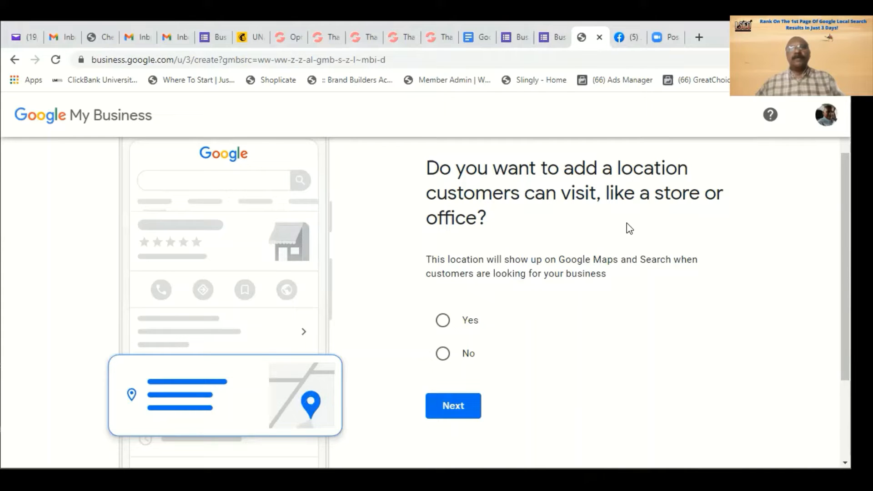
left_click(444, 323)
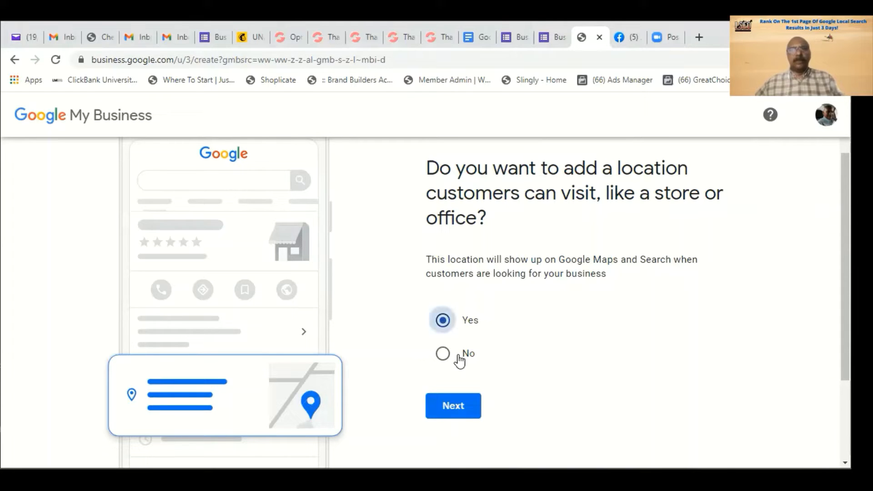
left_click(457, 410)
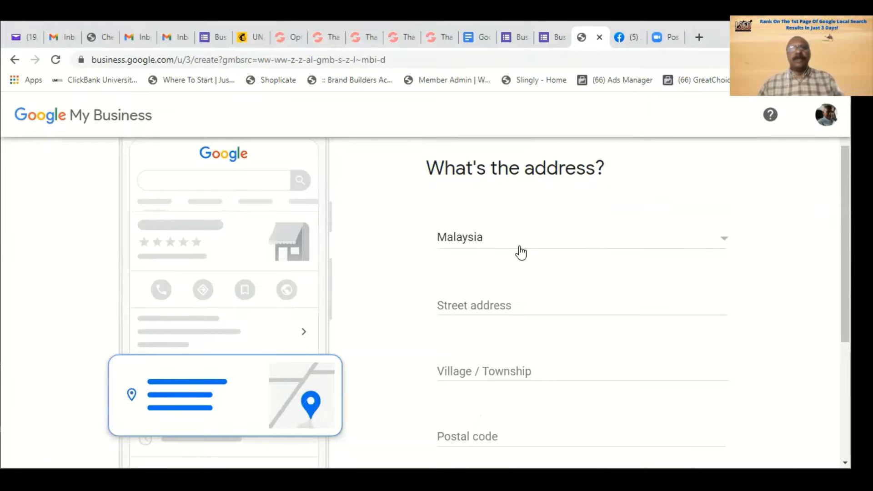
- Copy the street part of the business address from the form response into the profile's street address
left_click(508, 38)
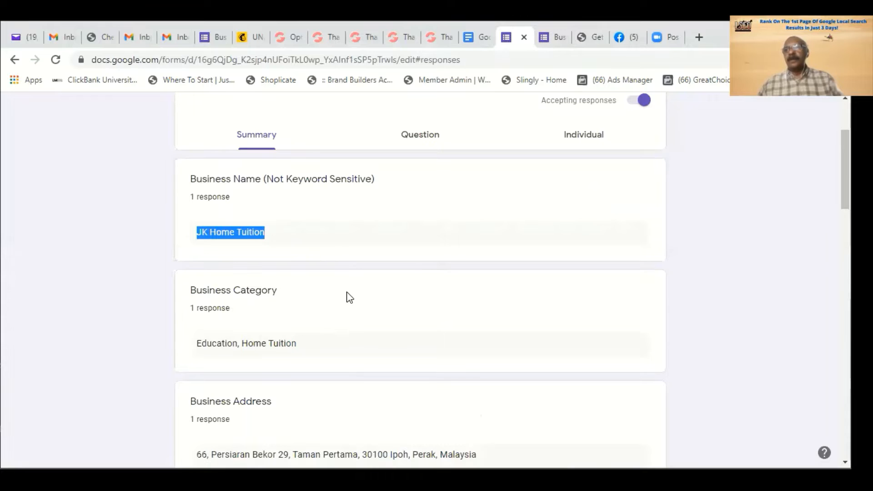
scroll(350, 297, "down", 5)
scroll(348, 300, "down", 3)
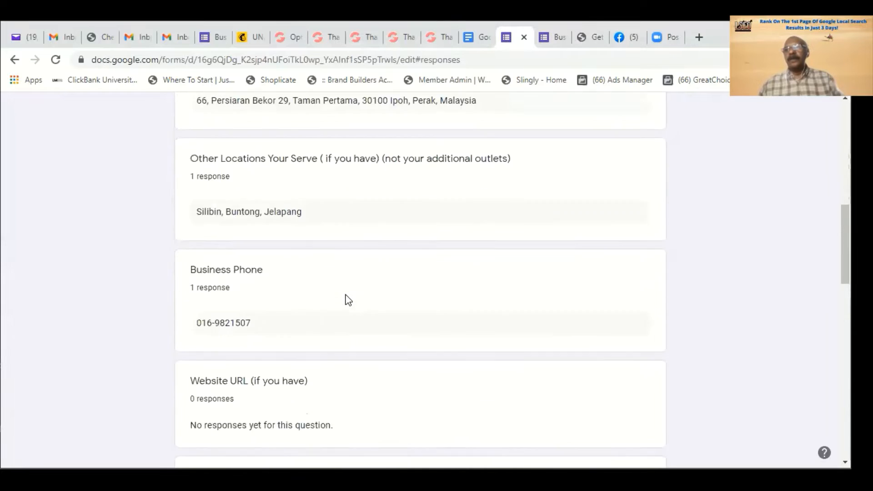
scroll(348, 300, "up", 4)
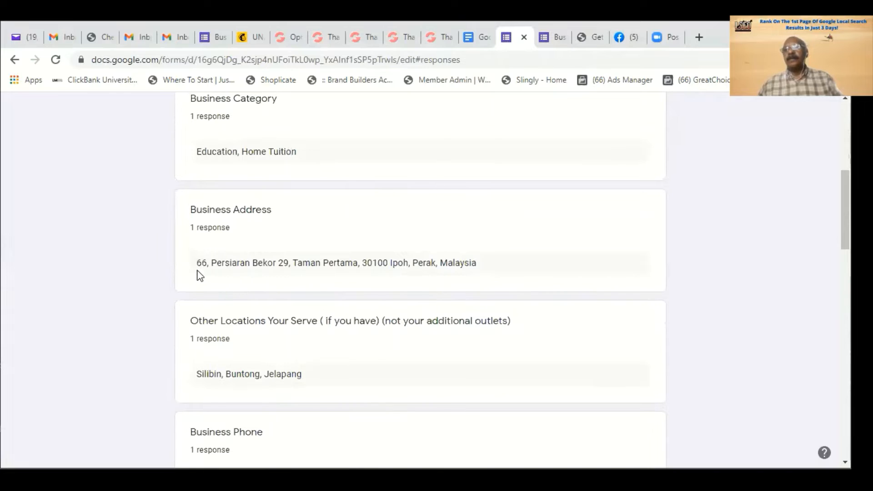
left_click_drag(200, 263, 288, 263)
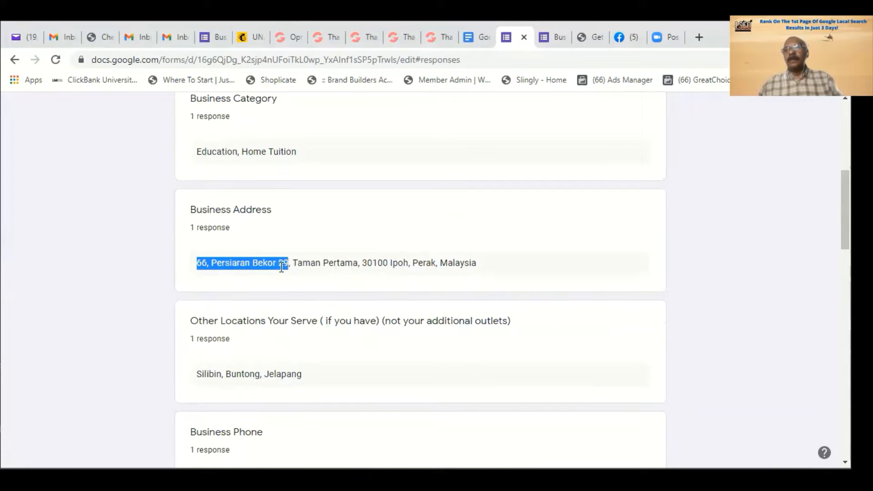
right_click(278, 264)
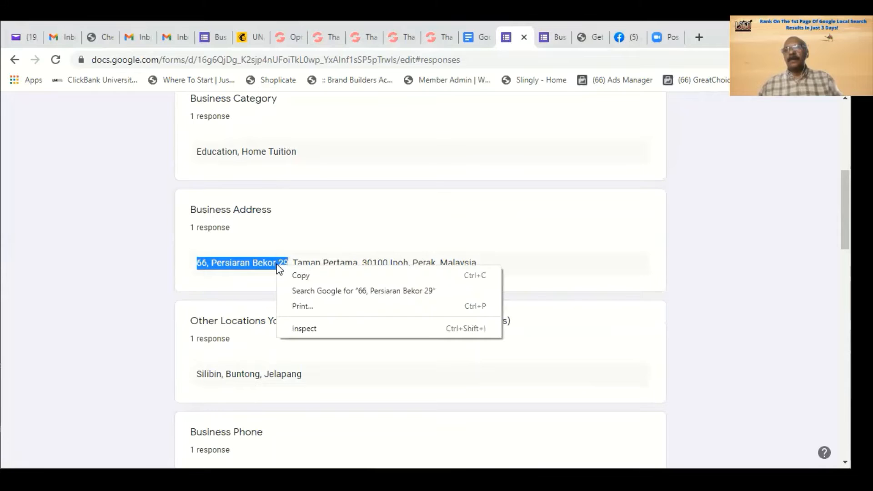
left_click(313, 276)
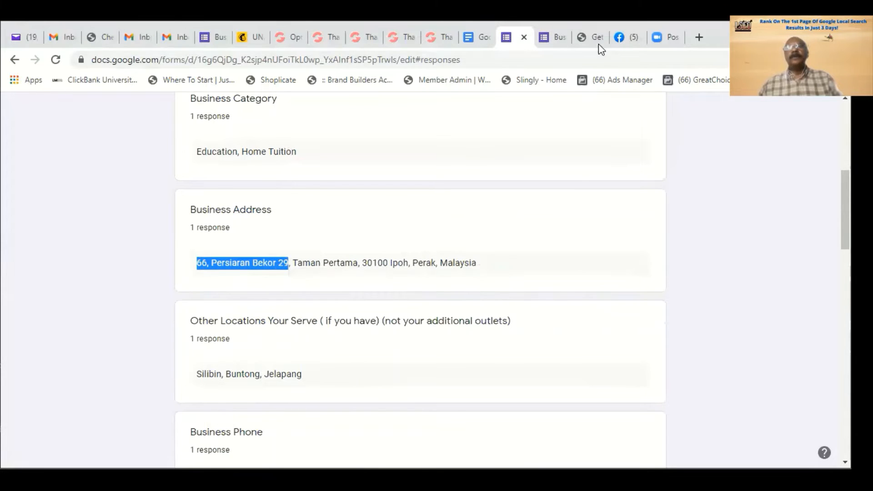
left_click(584, 36)
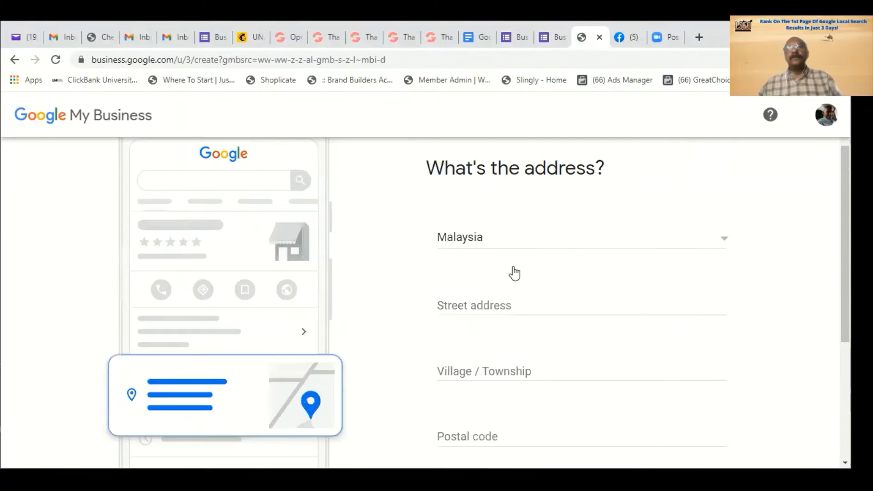
right_click(497, 305)
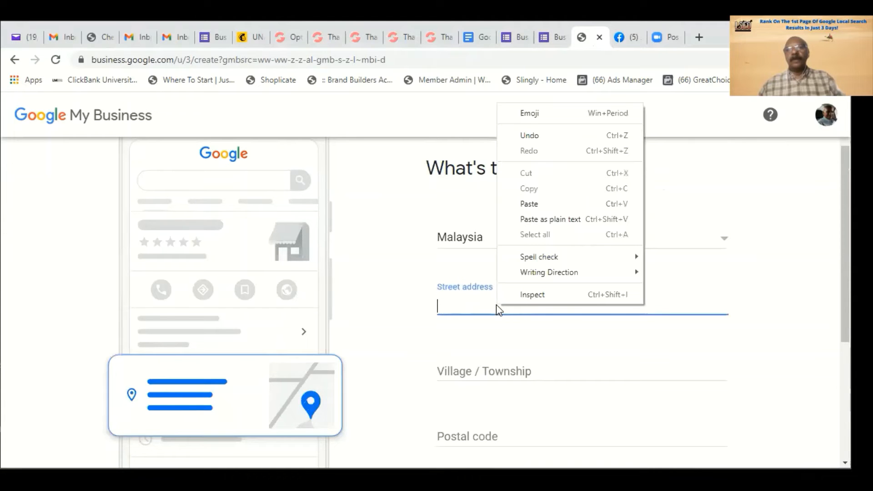
left_click(544, 203)
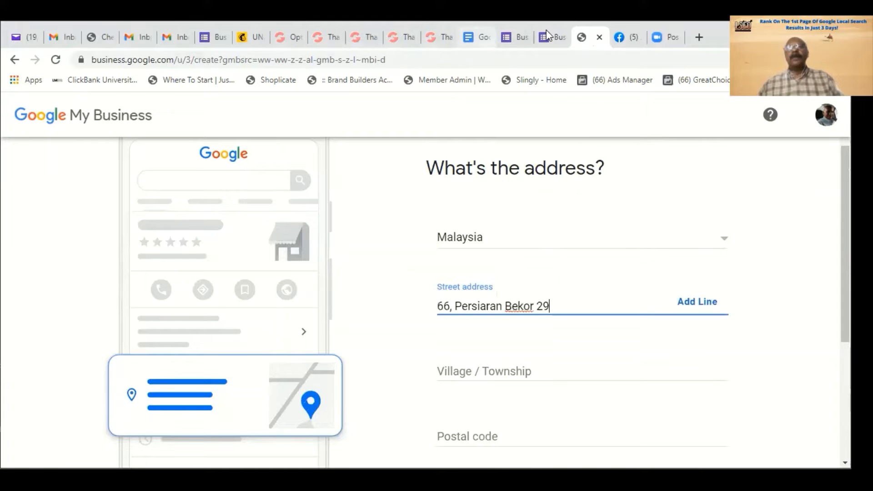
- Copy the township part of the business address from the form response into the profile's Village / Township entry
left_click(516, 37)
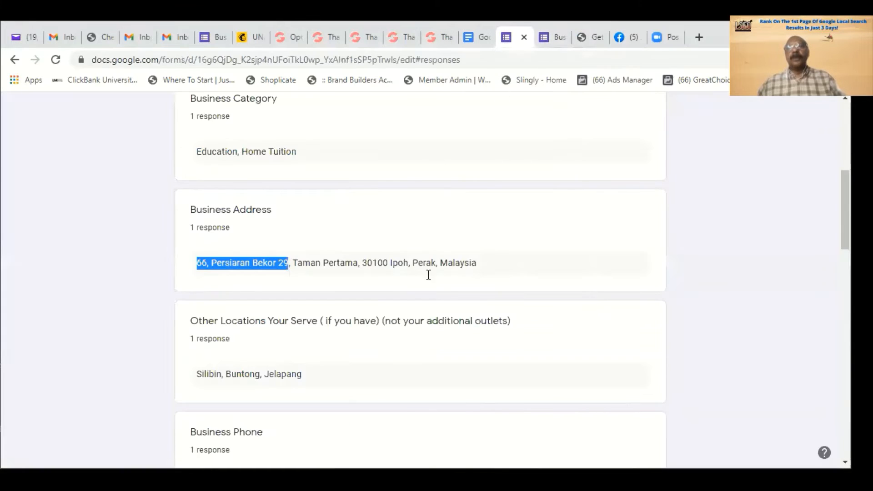
left_click_drag(293, 263, 357, 262)
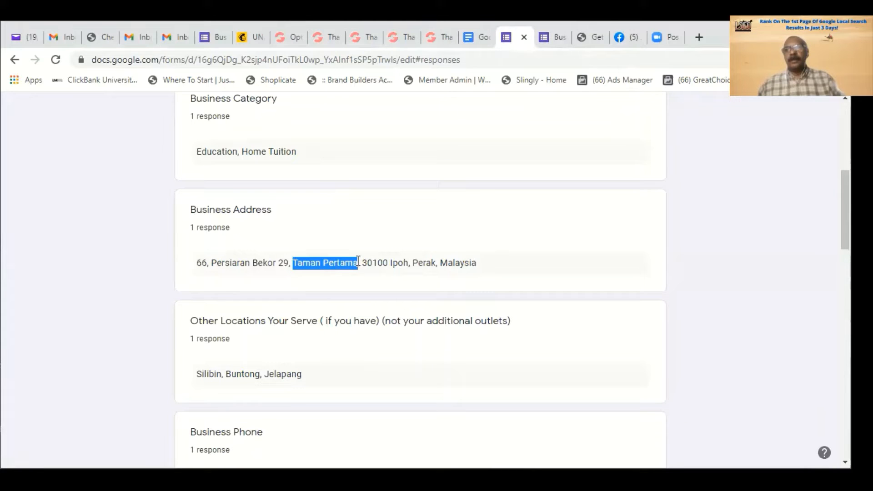
right_click(355, 265)
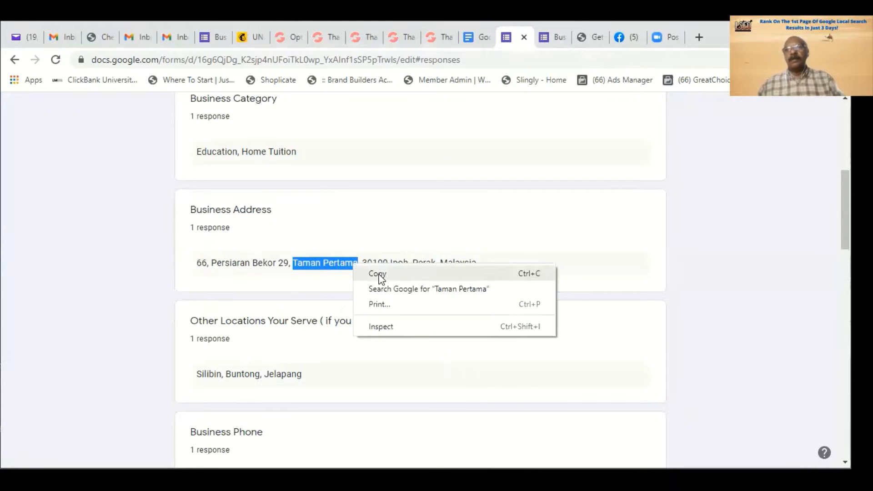
left_click(377, 274)
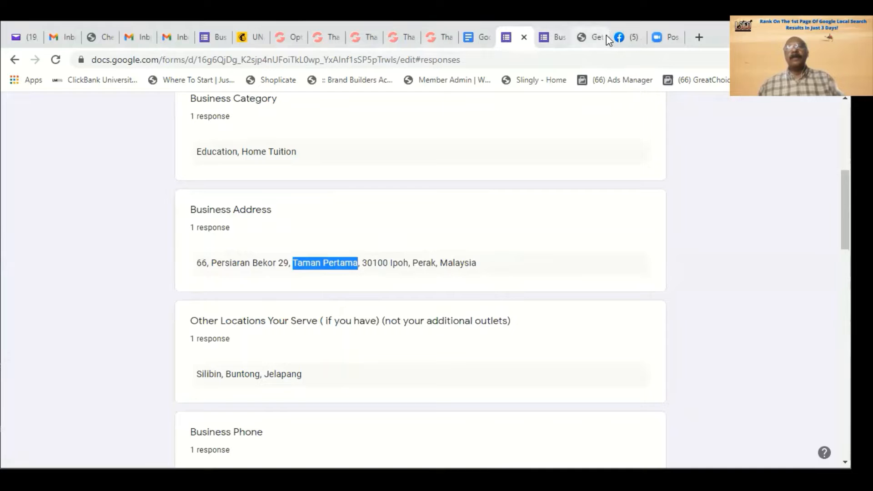
left_click(581, 39)
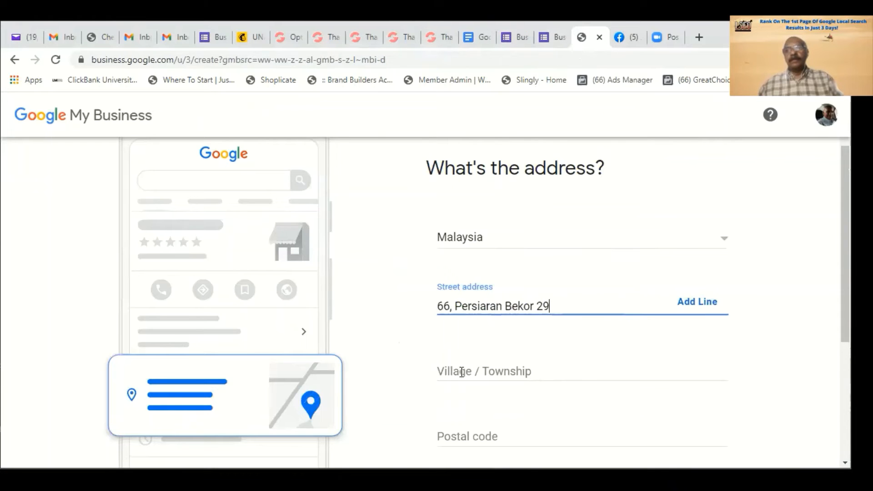
right_click(462, 372)
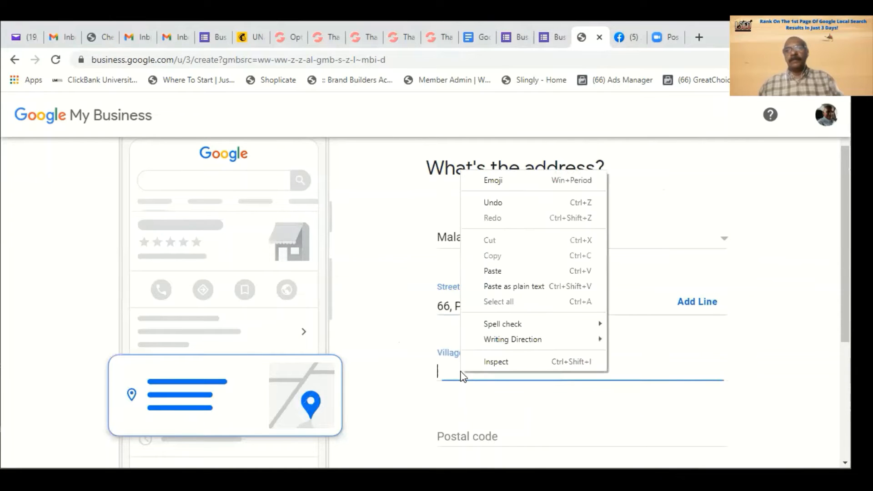
left_click(493, 271)
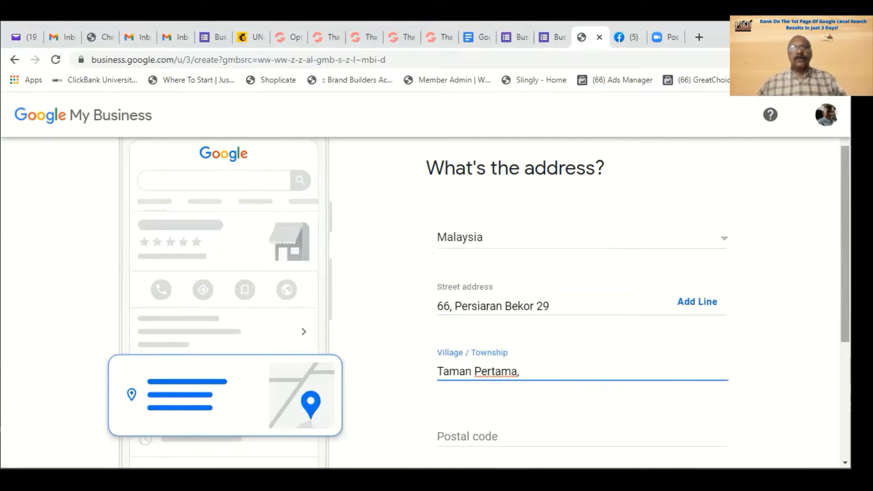
- Fill in the profile's postal code and city according to the business address in the form response
scroll(500, 295, "down", 2)
scroll(421, 355, "down", 1)
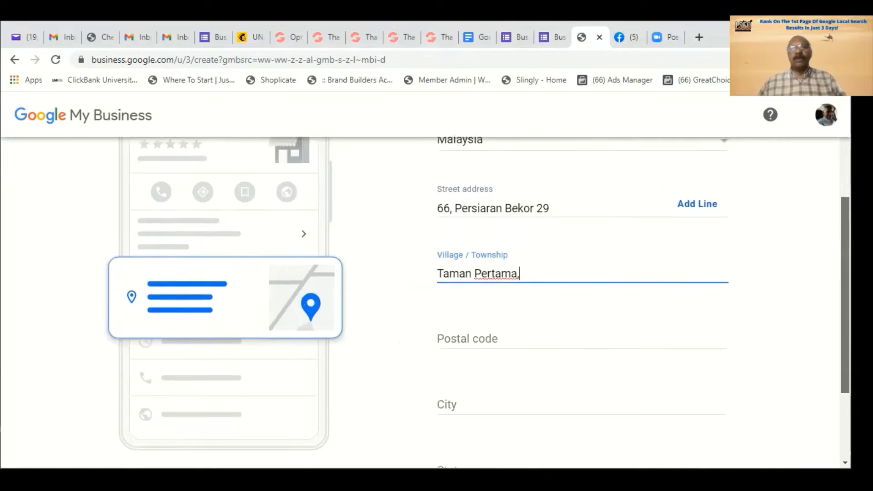
left_click(465, 327)
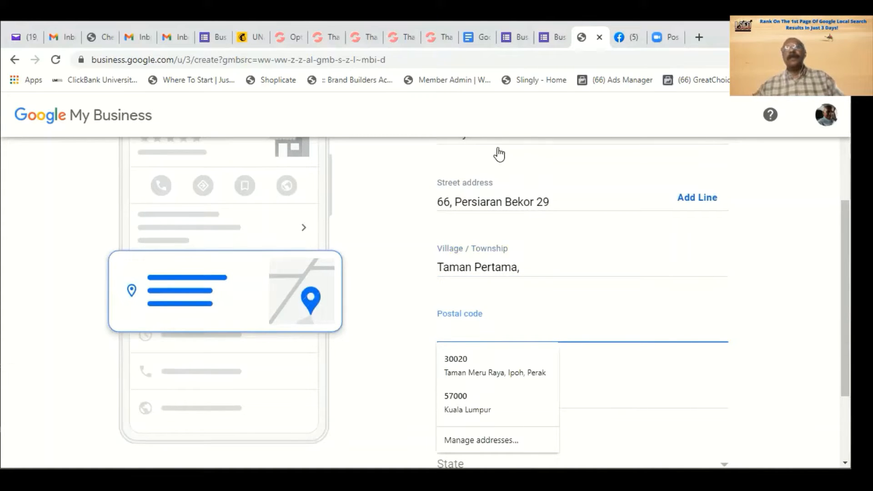
left_click(500, 37)
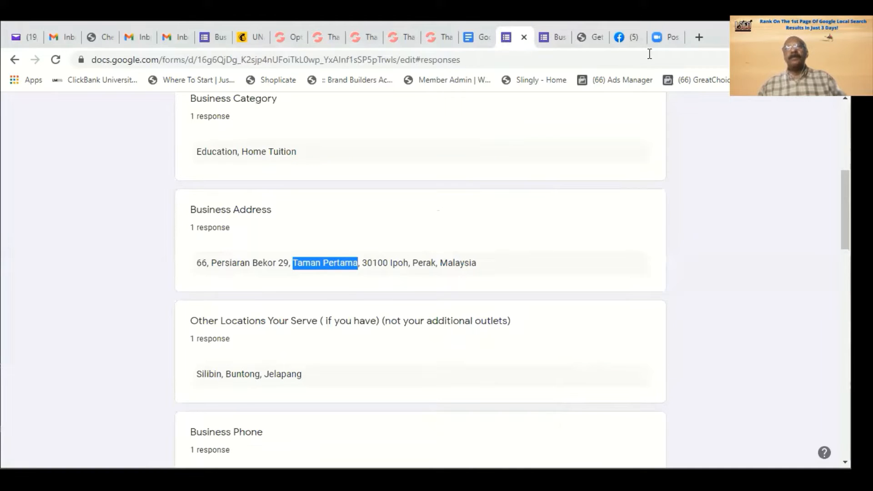
left_click(594, 40)
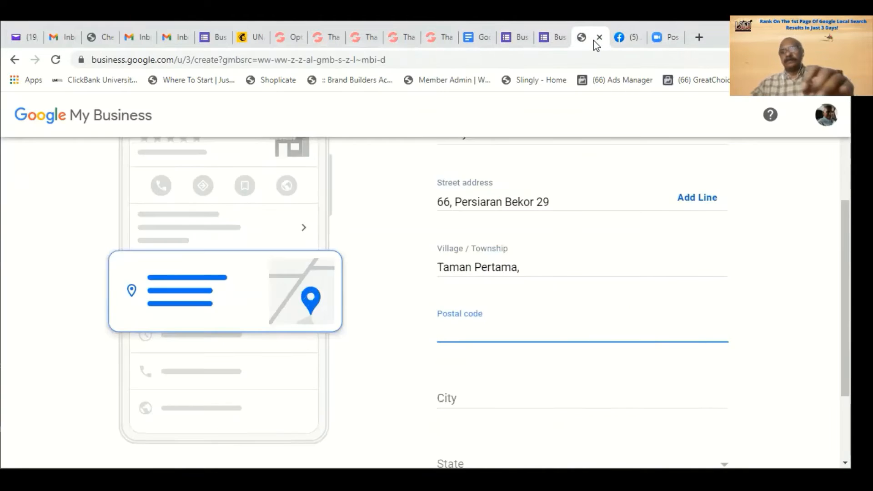
type("30100")
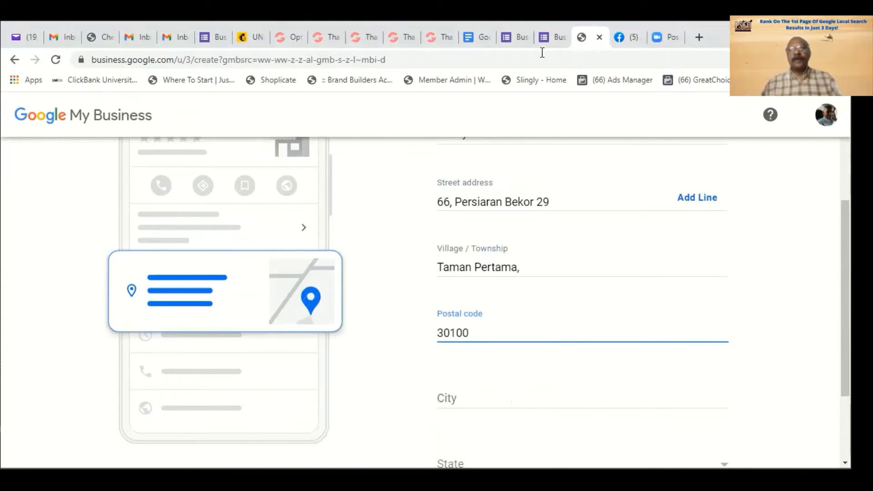
left_click(487, 406)
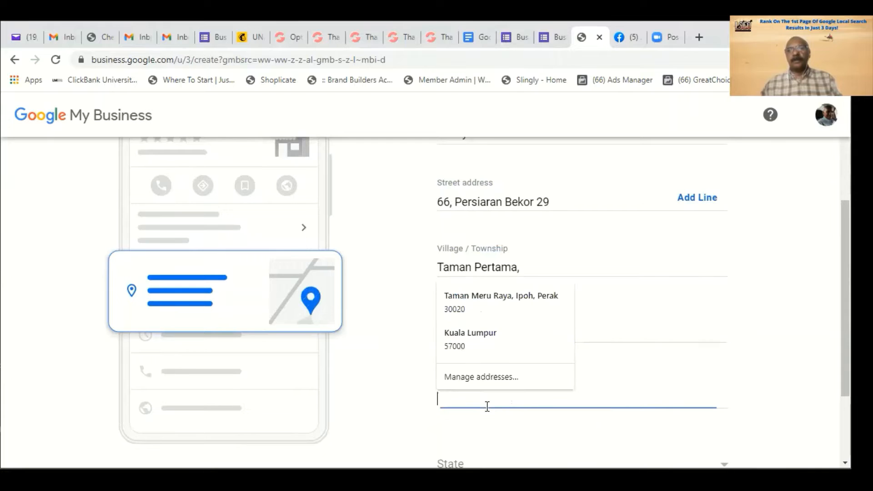
type("Ipoh")
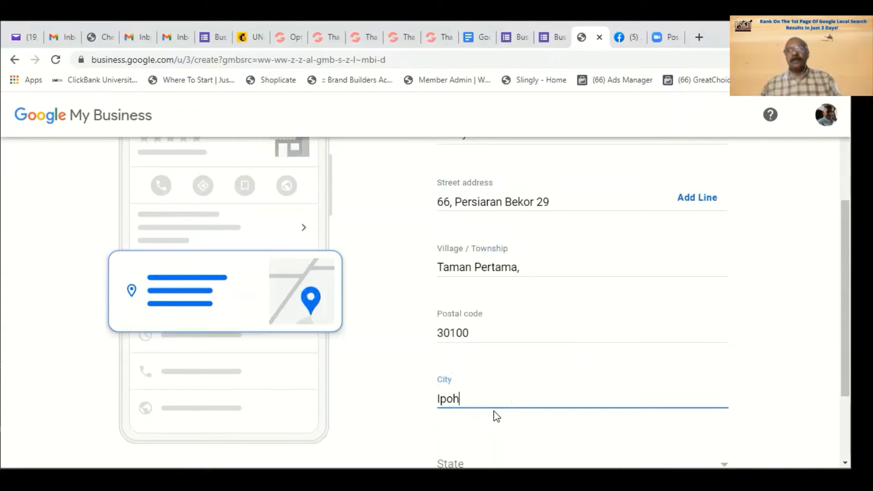
scroll(497, 416, "down", 3)
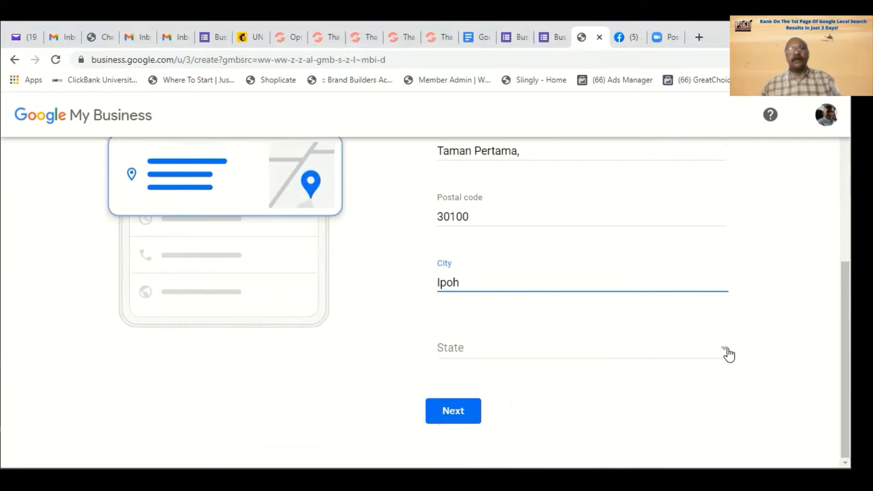
- Set the state of the business address to Perak and continue past the address
left_click(726, 351)
left_click_drag(733, 325, 728, 395)
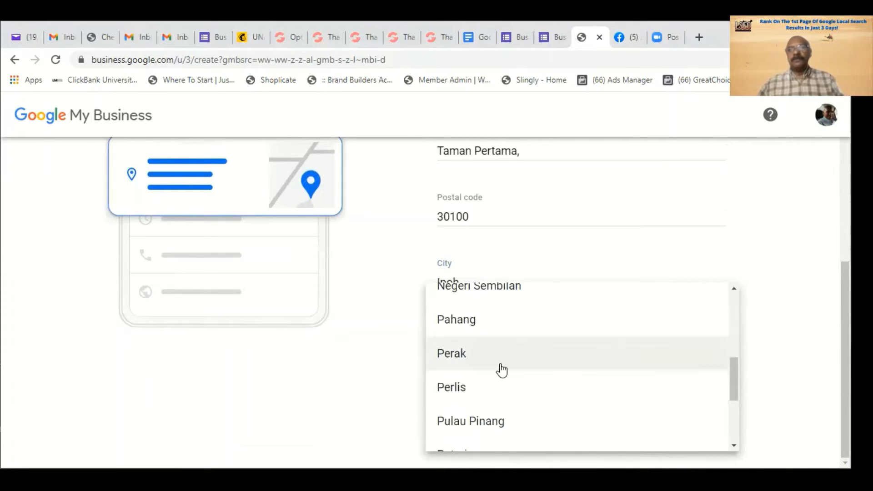
left_click(459, 357)
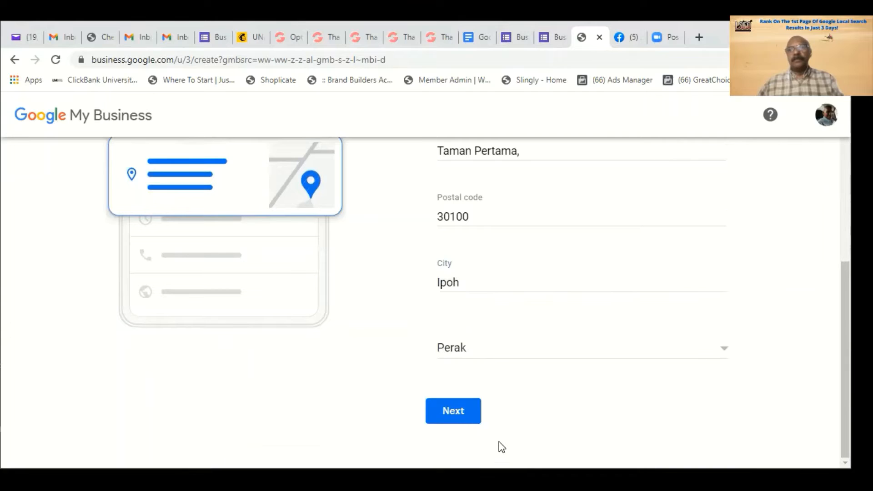
left_click(453, 419)
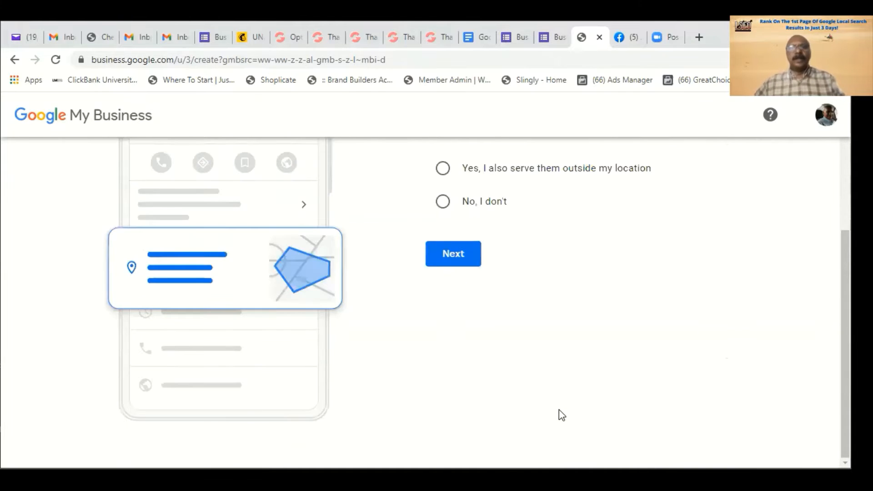
- Answer Yes to also serving customers outside the location and continue to the service areas
scroll(670, 292, "up", 5)
scroll(665, 293, "down", 1)
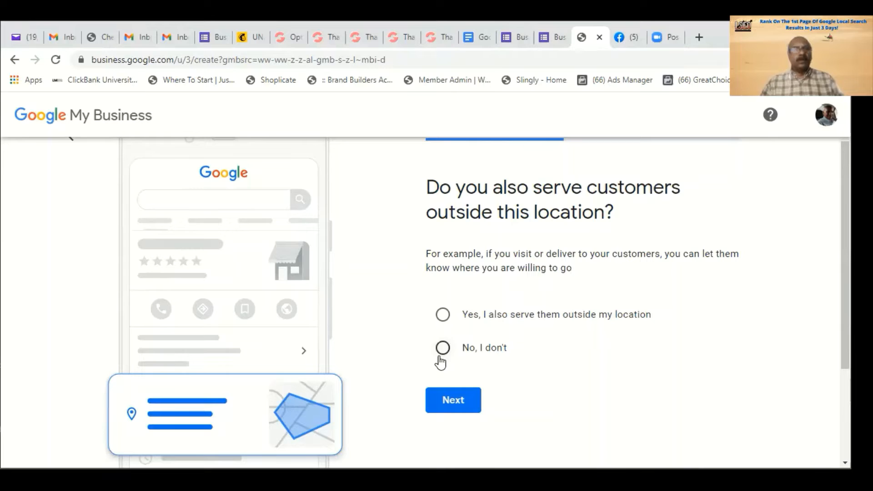
left_click(444, 316)
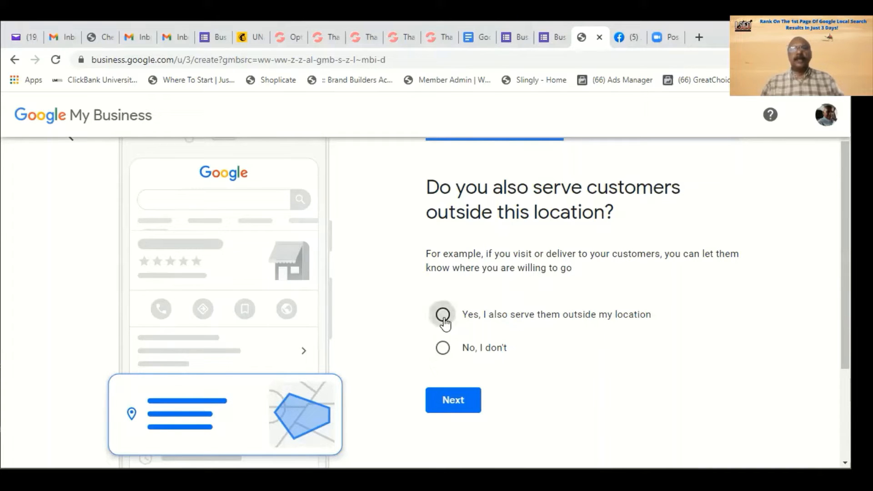
left_click(456, 406)
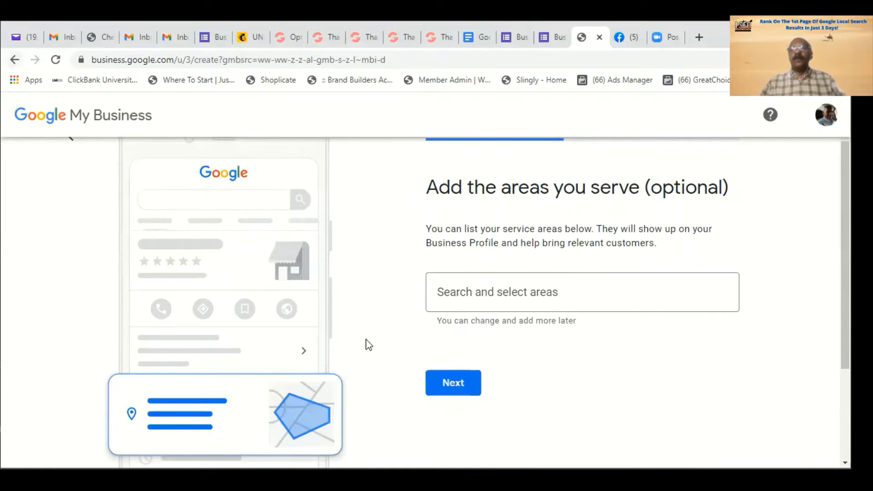
- Go back to try the No answer about serving customers outside the location, and return to the service areas with Yes selected
left_click(443, 348)
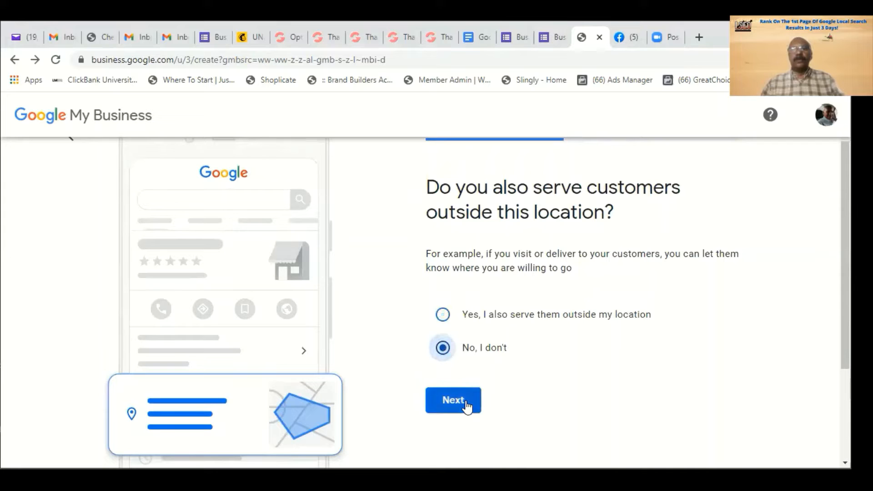
left_click(469, 400)
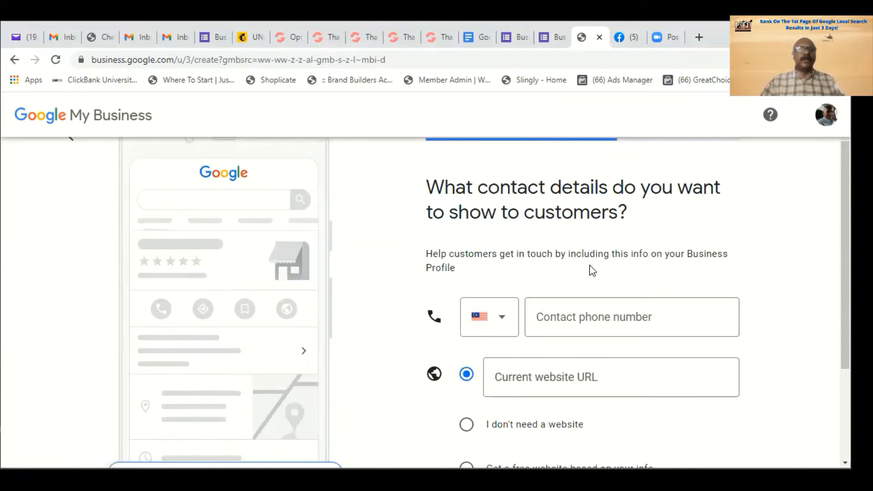
left_click(15, 61)
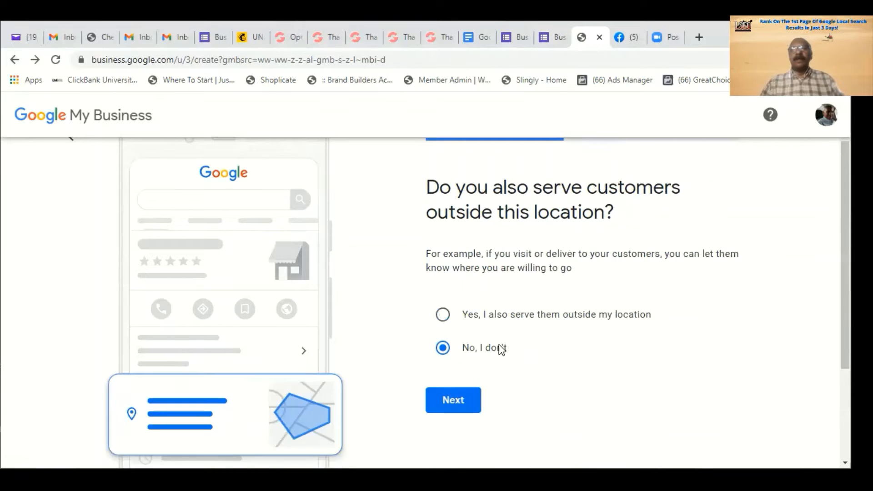
left_click(443, 316)
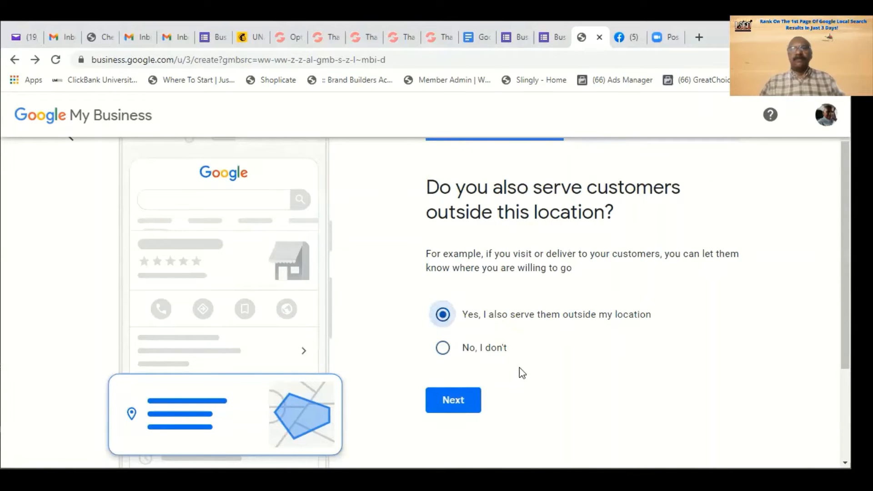
left_click(454, 403)
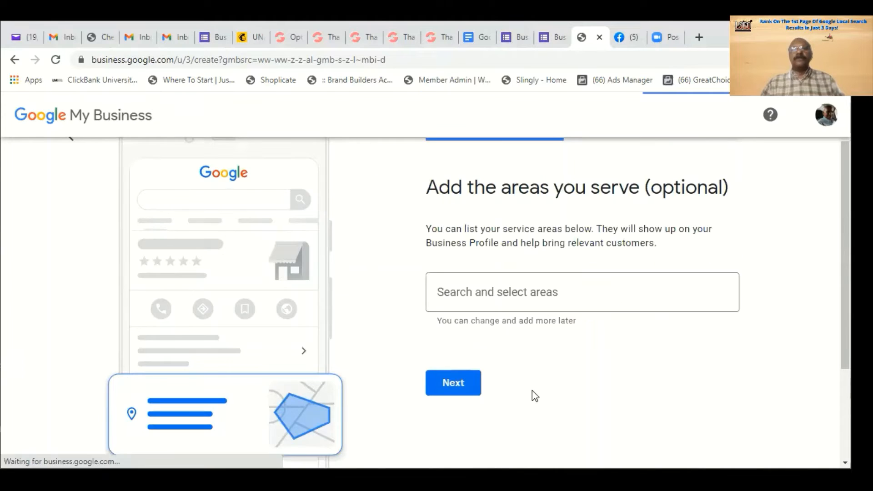
- Copy Silibin from the other locations in the form response and add Taman Silibin, Ipoh, Perak as a service area
left_click(514, 41)
scroll(492, 236, "down", 3)
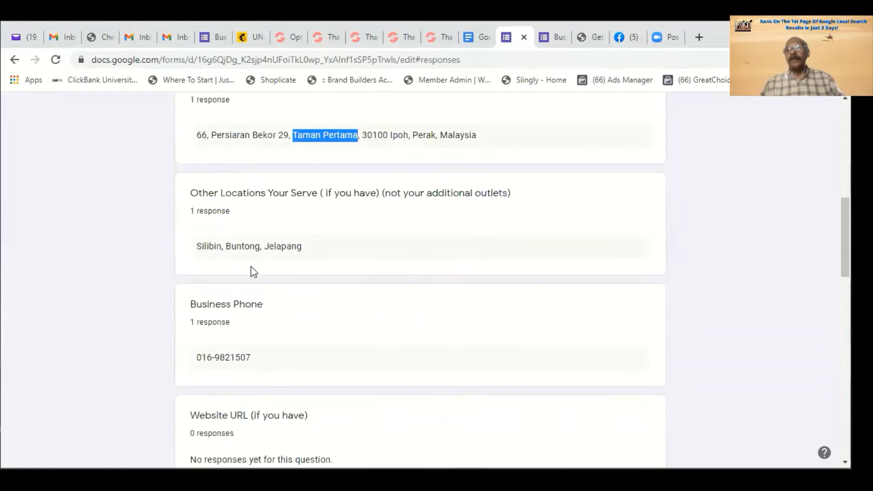
double_click(199, 244)
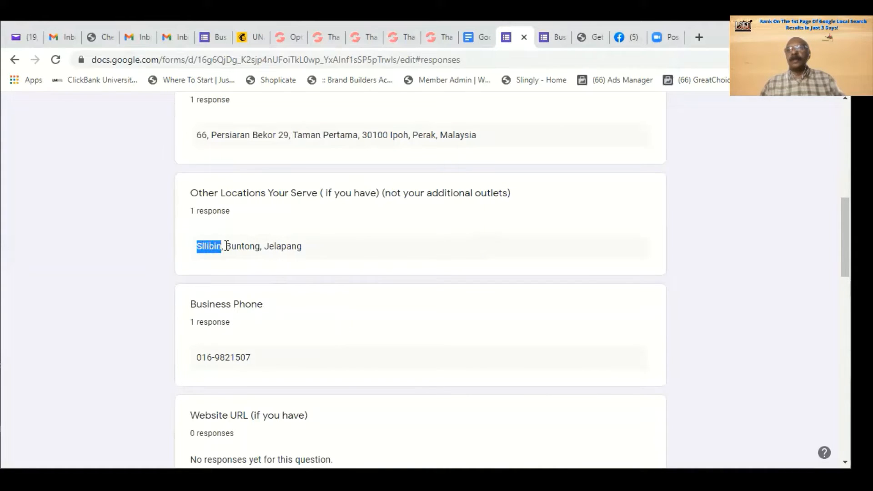
mouse_move(226, 245)
left_mouse_down()
mouse_move(244, 245)
mouse_move(221, 244)
left_mouse_up()
right_click(207, 246)
left_click(233, 258)
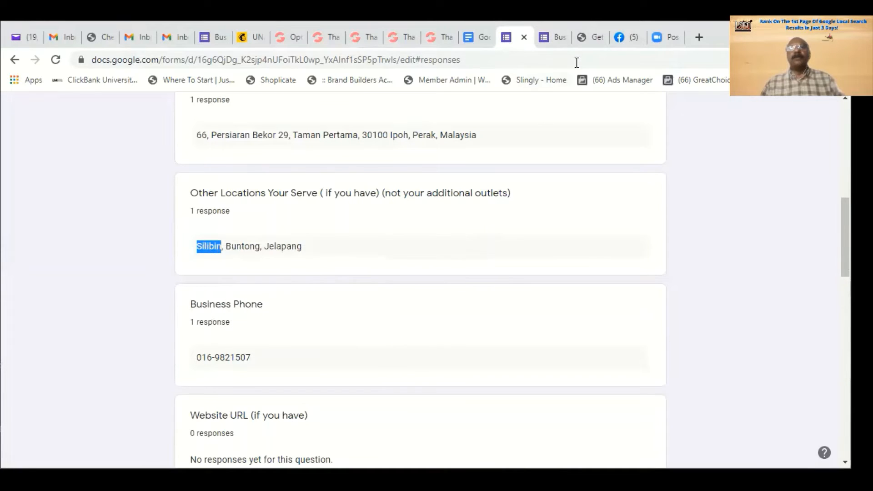
left_click(589, 38)
right_click(502, 291)
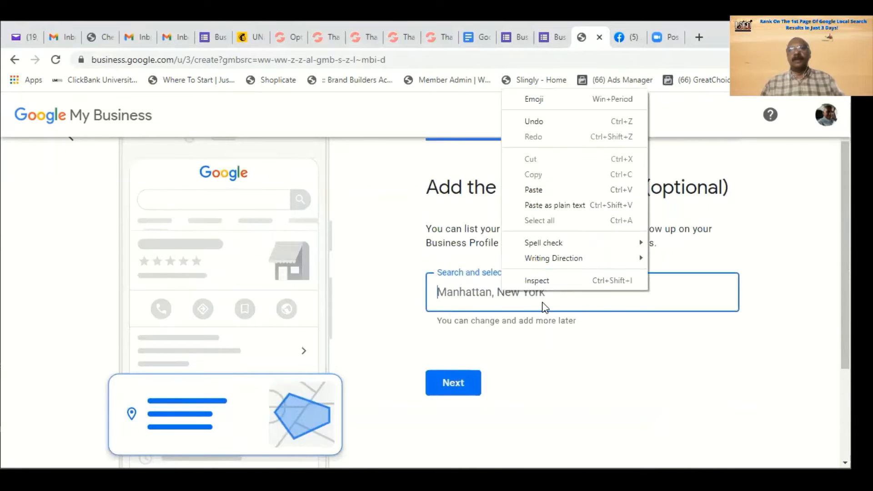
left_click(539, 193)
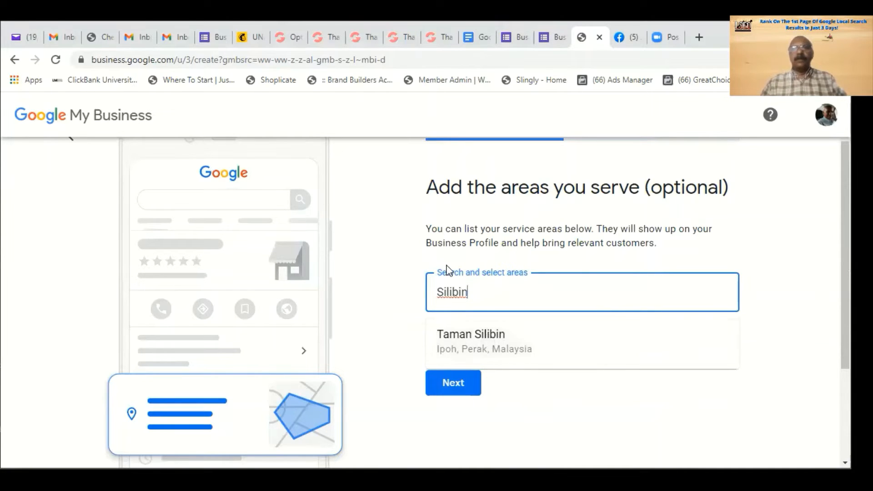
left_click(446, 336)
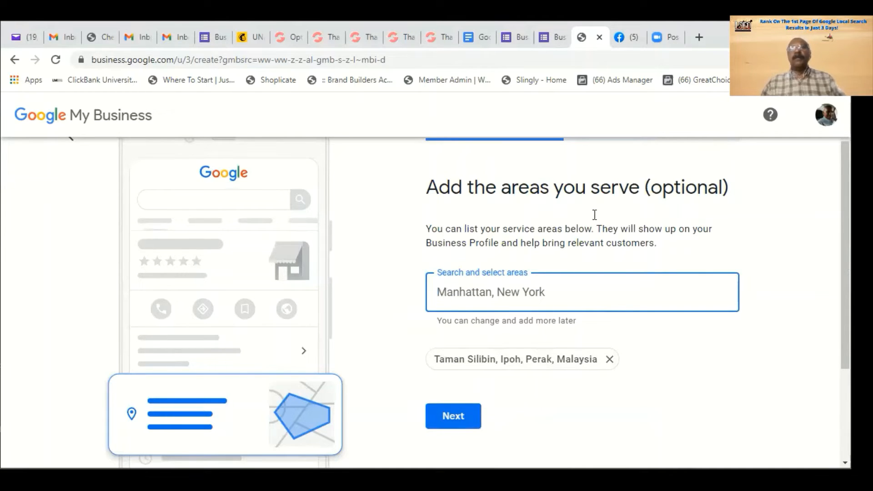
- Copy Buntong from the form response and add Kampung Buntong 3 Tambahan, Ipoh, Perak as a service area
left_click(515, 37)
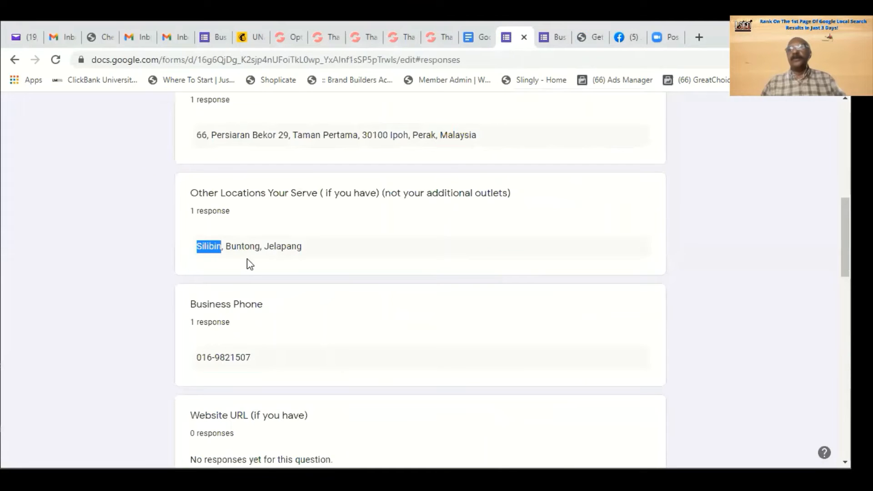
left_click_drag(226, 249, 258, 251)
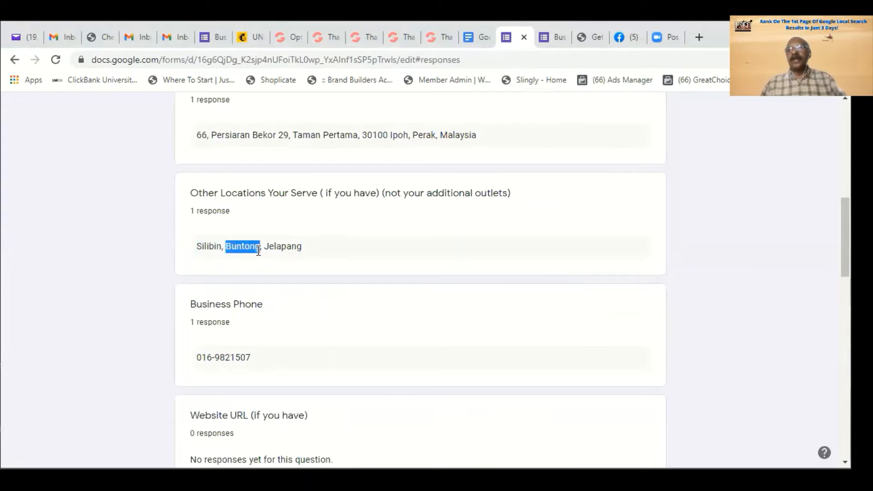
right_click(257, 247)
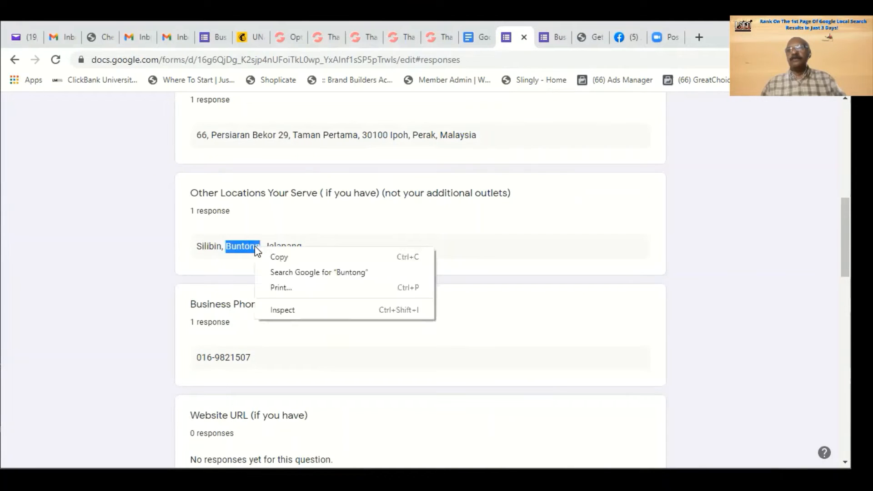
left_click(288, 257)
left_click(592, 37)
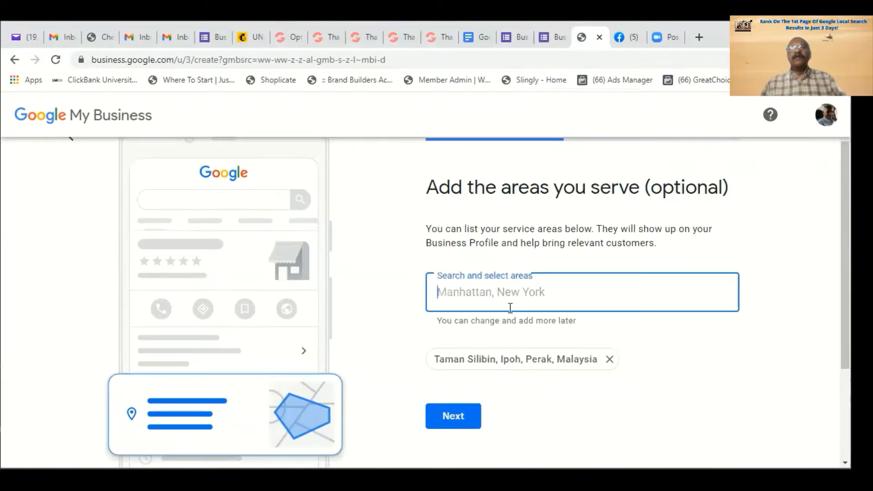
right_click(463, 287)
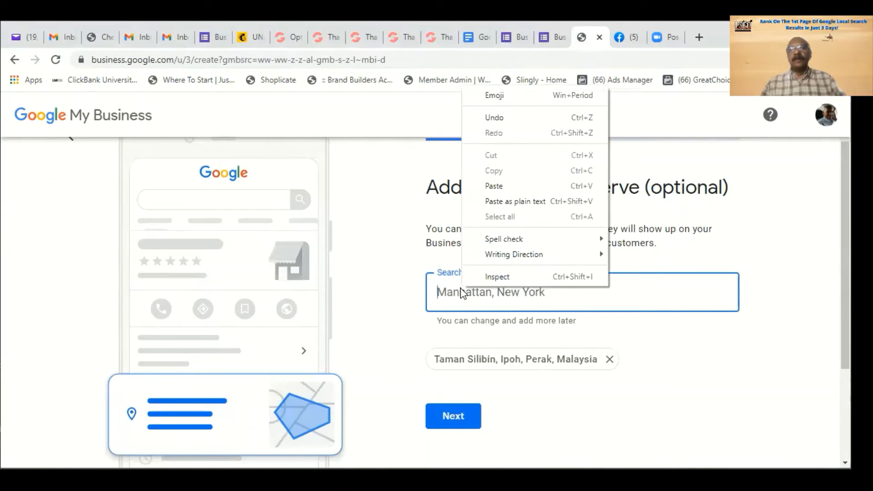
left_click(515, 186)
left_click_drag(730, 371, 726, 337)
left_click_drag(738, 383, 759, 427)
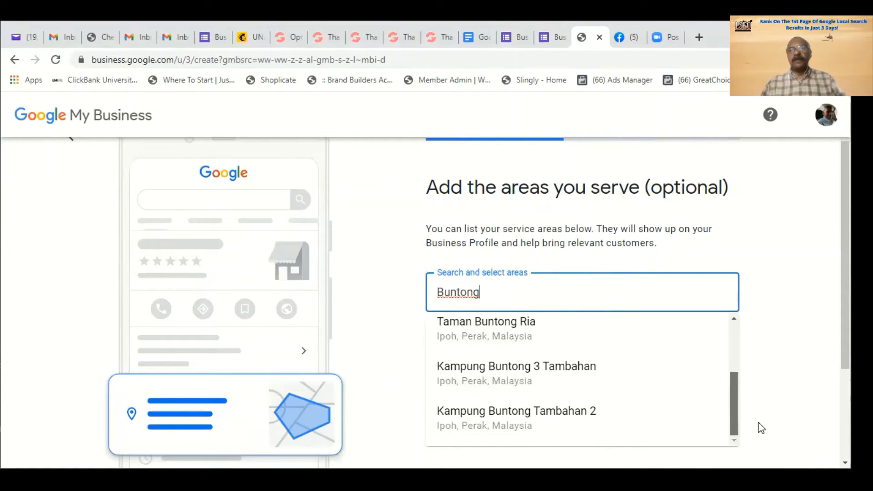
left_click(520, 368)
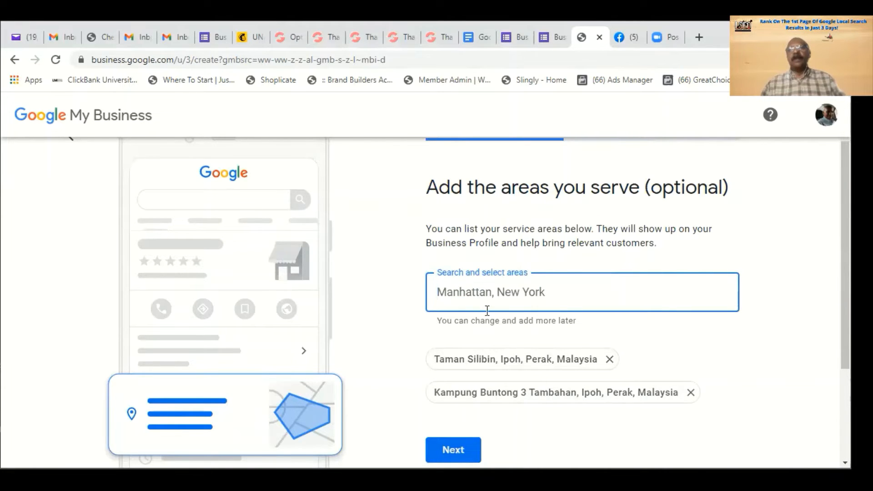
- Copy Jelapang from the form response, add Jelapang, Ipoh, Perak as a service area, and continue to the contact details
left_click(519, 41)
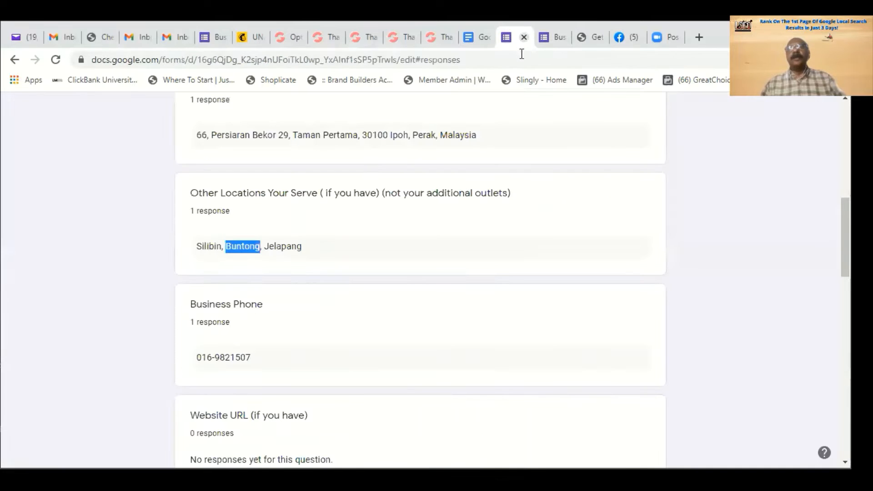
left_click_drag(263, 246, 301, 245)
key("ctrl+c")
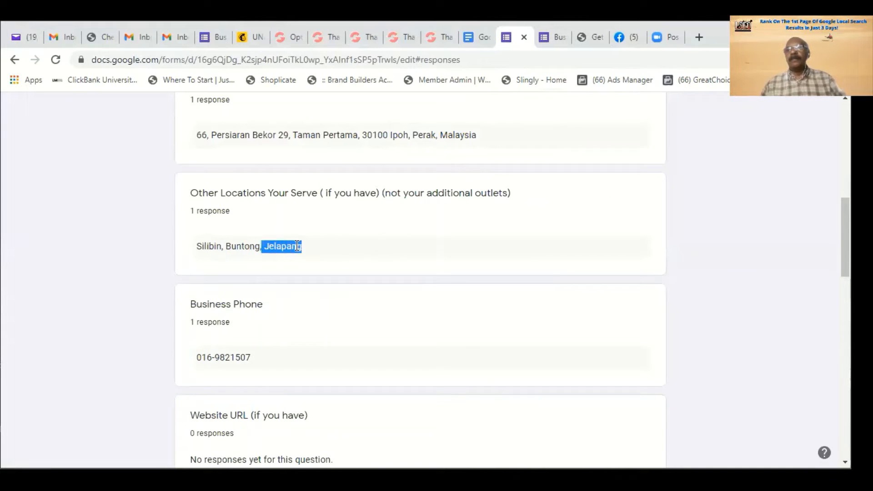
right_click(296, 246)
left_click(335, 255)
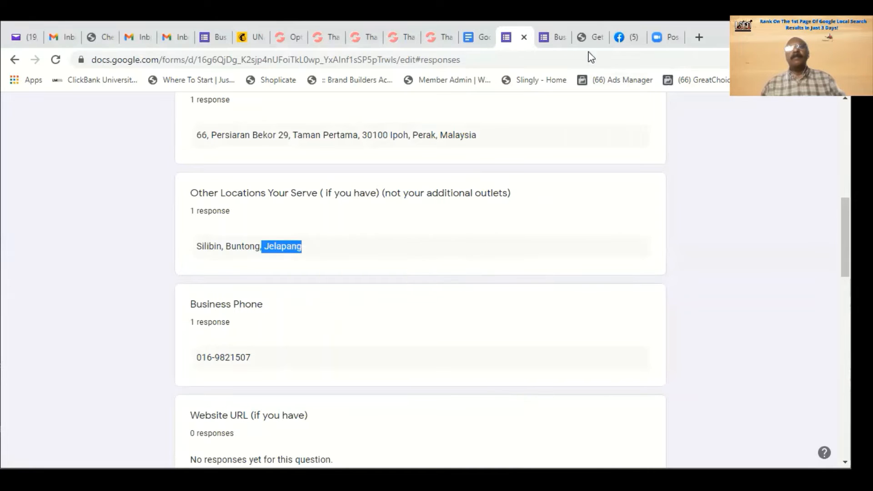
left_click(586, 39)
right_click(480, 293)
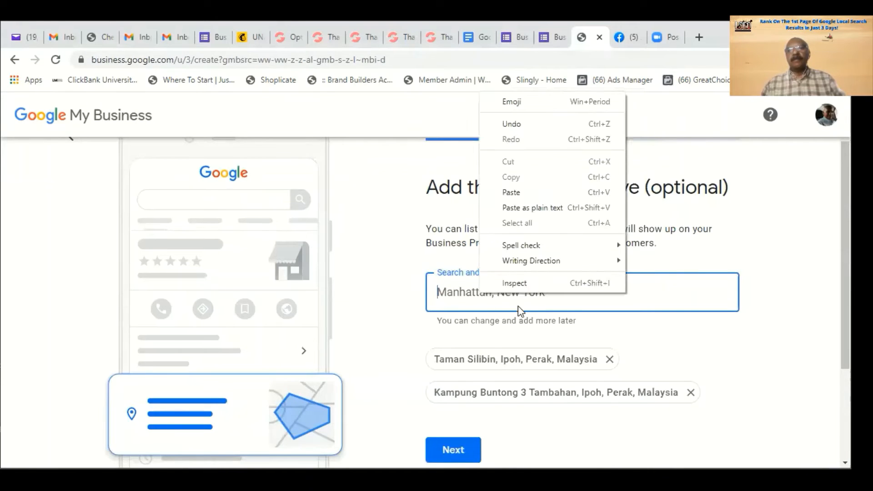
left_click(525, 192)
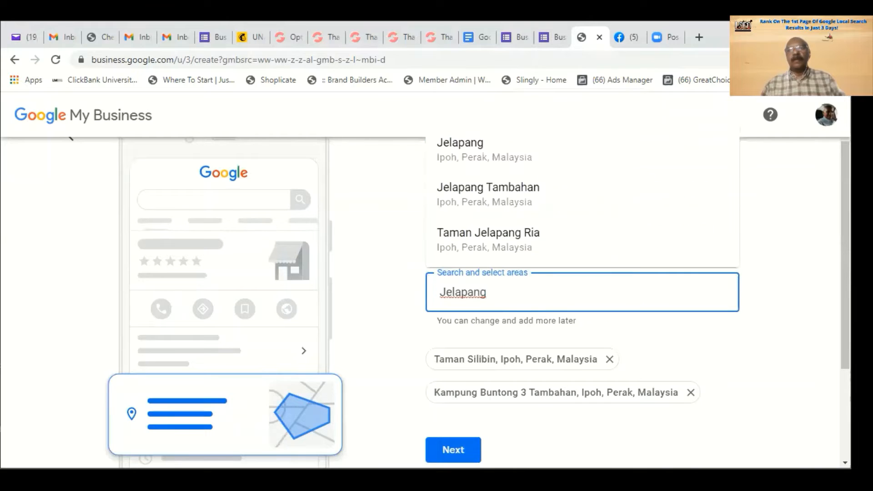
left_click(479, 144)
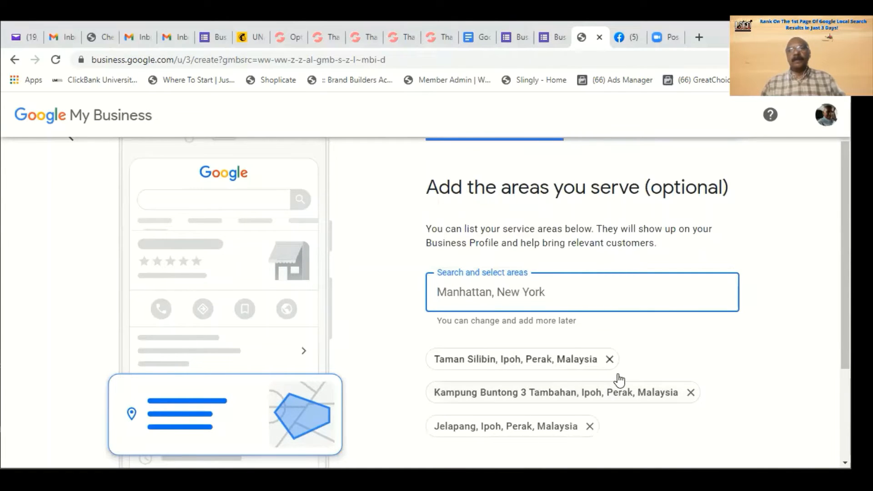
scroll(617, 380, "down", 3)
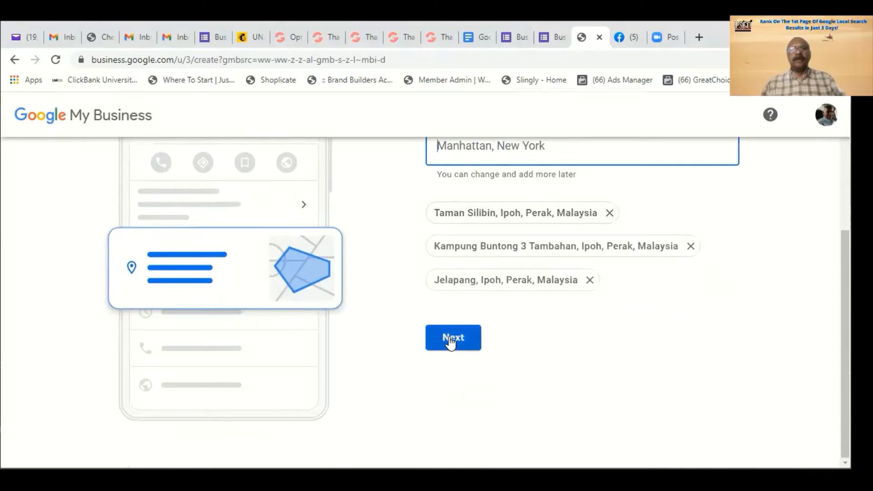
left_click(452, 341)
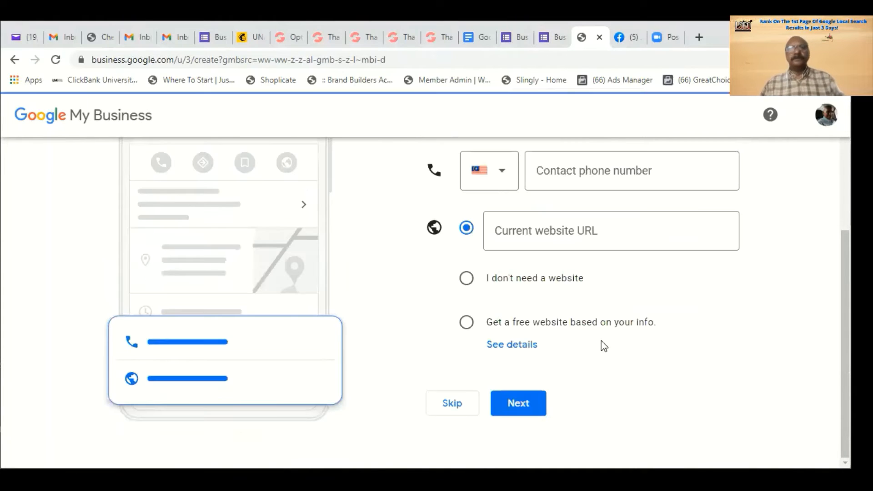
- Keep Malaysia (+60) as the contact phone's country and copy the business phone from the form response without its leading zero
scroll(660, 324, "up", 1)
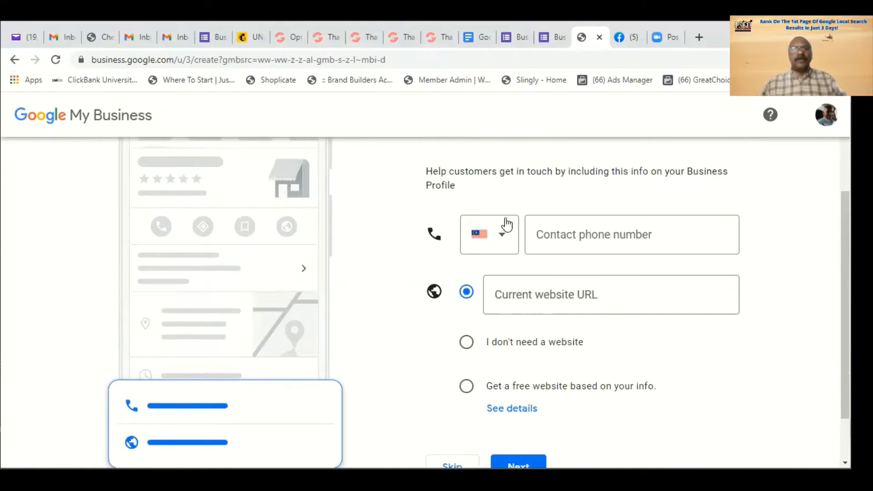
left_click(502, 238)
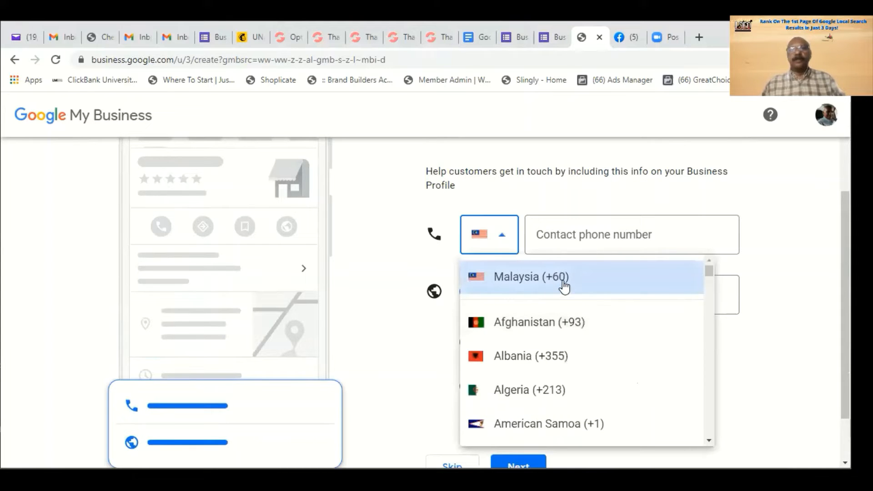
left_click(552, 230)
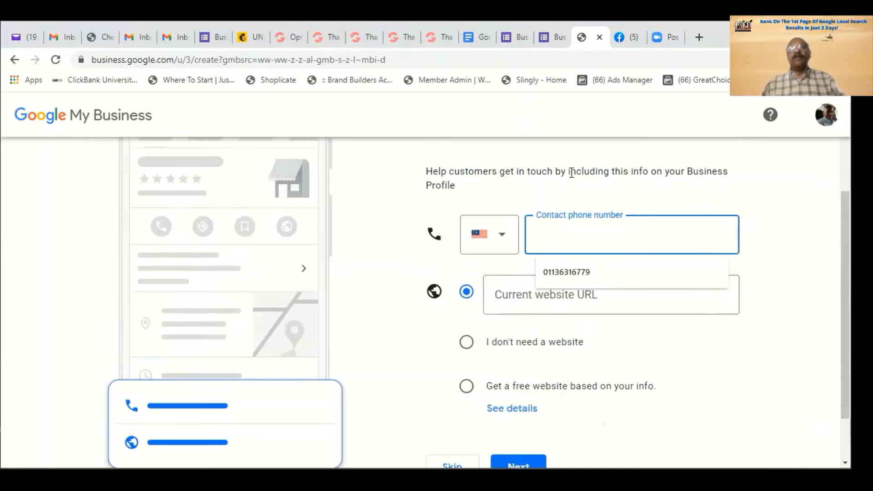
left_click(506, 45)
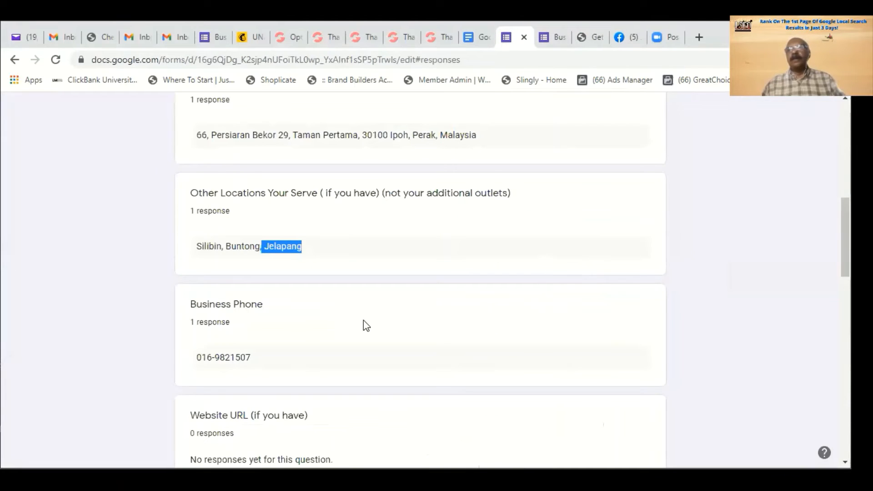
scroll(364, 320, "down", 2)
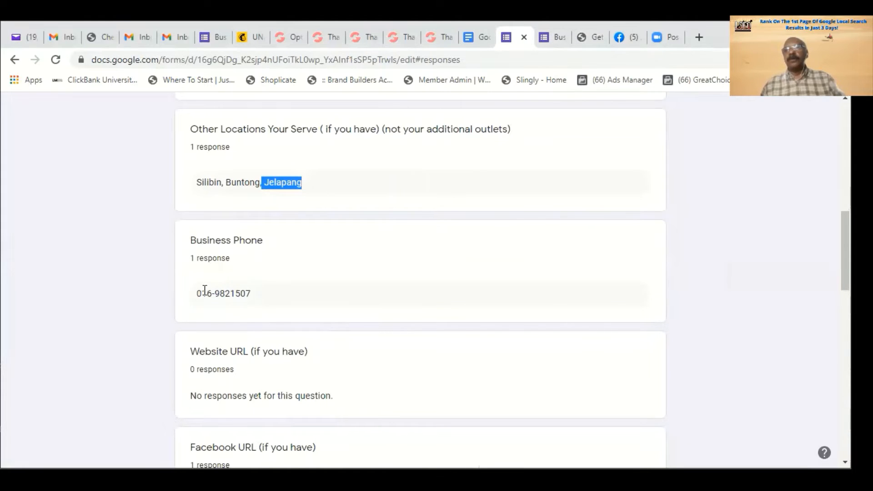
left_click_drag(202, 294, 251, 296)
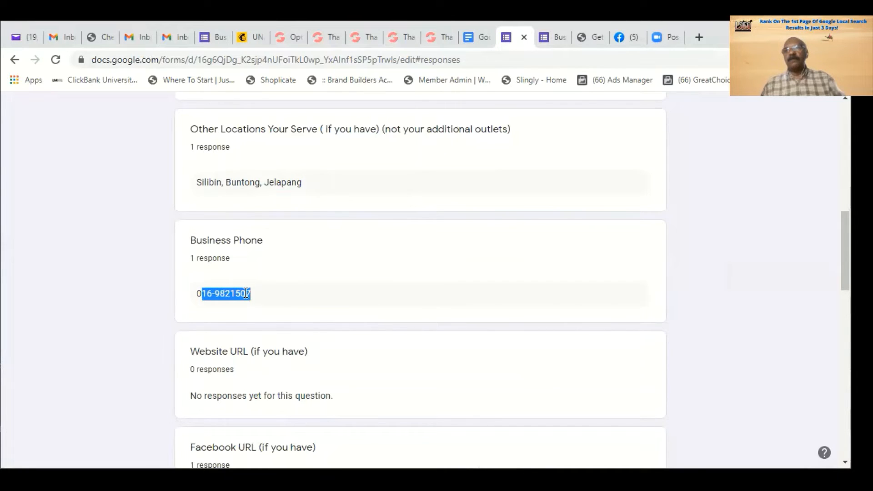
right_click(245, 293)
left_click(271, 303)
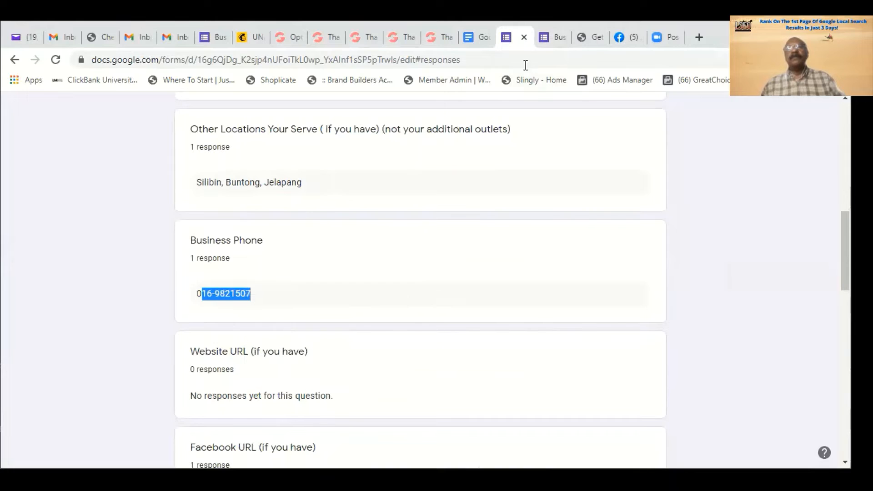
- Paste the copied business phone as the profile's contact phone number and remove its hyphen
left_click(587, 38)
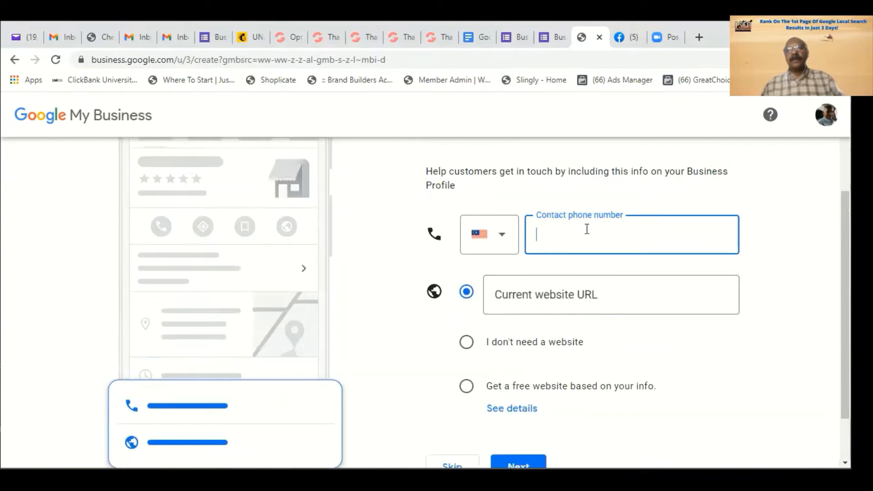
right_click(538, 235)
left_click(591, 314)
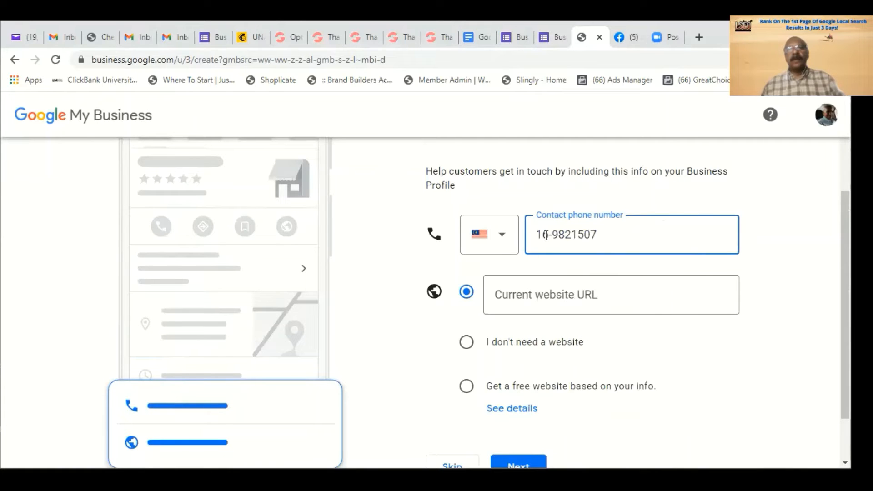
key("Delete")
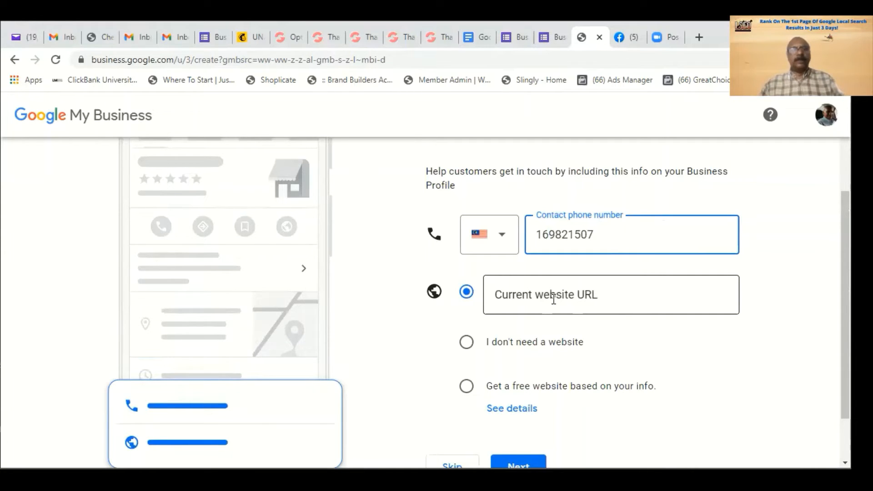
- Copy the Facebook URL from the form response and enter it as the profile's current website URL
left_click(517, 38)
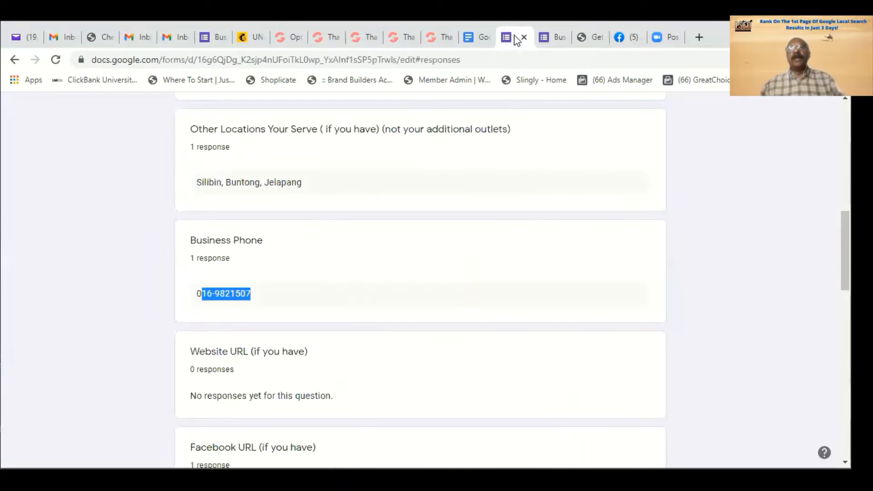
scroll(554, 286, "down", 4)
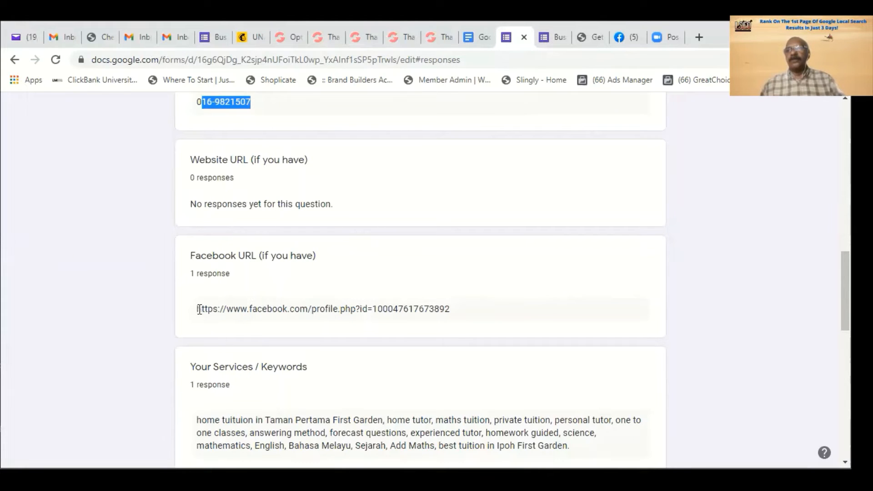
left_click_drag(198, 308, 452, 309)
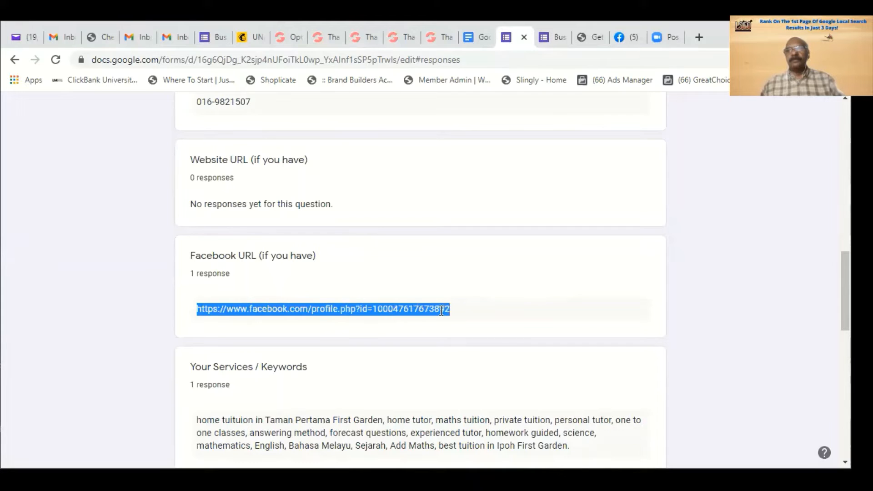
right_click(441, 311)
left_click(488, 327)
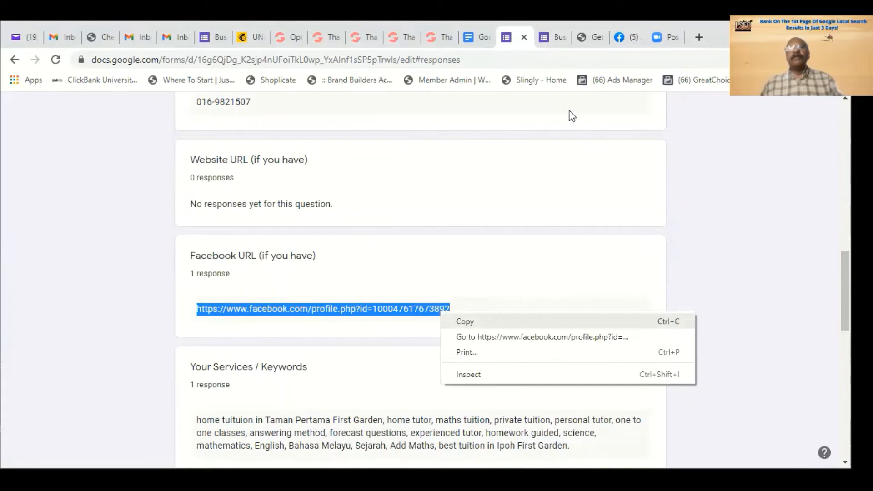
left_click(587, 37)
left_click(532, 295)
right_click(536, 294)
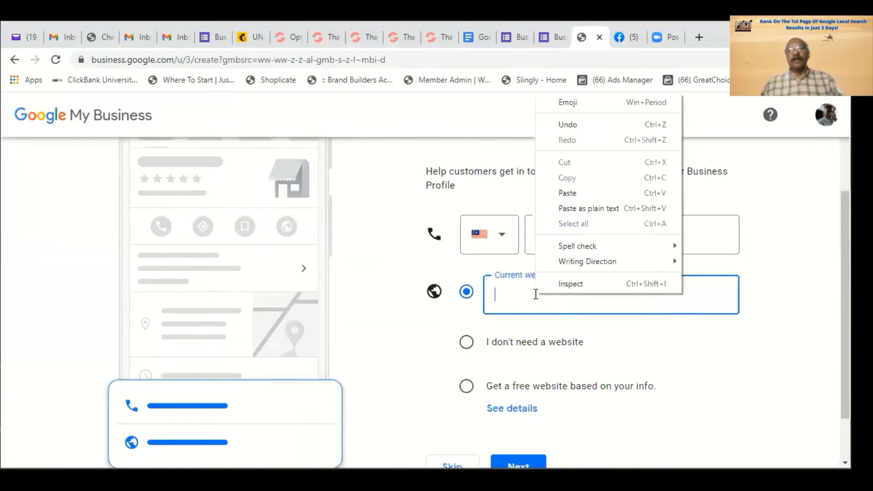
left_click(585, 195)
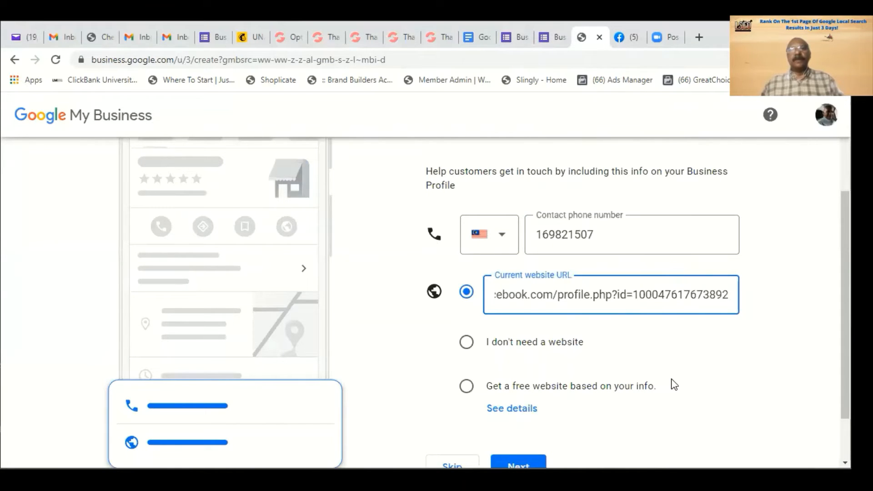
- Examine the entered website URL from its end back to its beginning
scroll(675, 384, "down", 2)
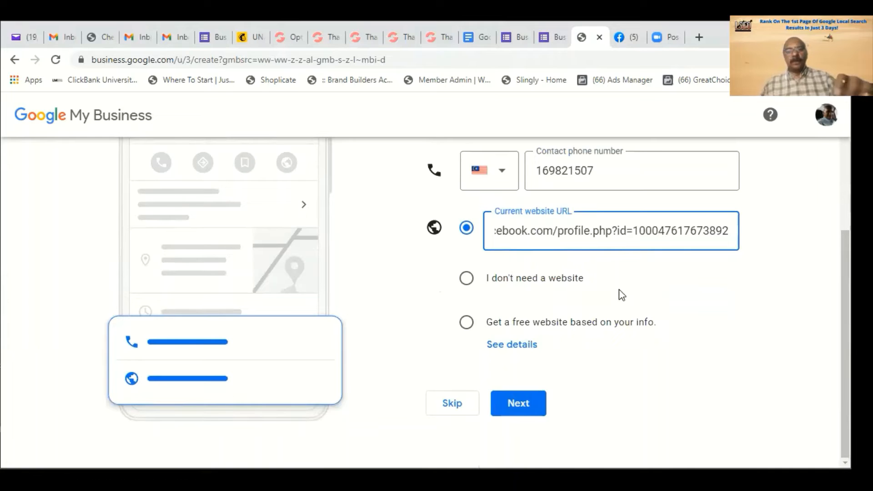
key("Left")
key("Left")
key("Left")
key("Left")
key("Left")
key("Left")
key("Left")
key("Left")
key("Left")
key("Left")
key("Left")
key("Left")
key("Left")
key("Left")
key("Left")
key("Left")
key("Left")
key("Left")
key("Left")
key("Left")
key("Left")
key("Left")
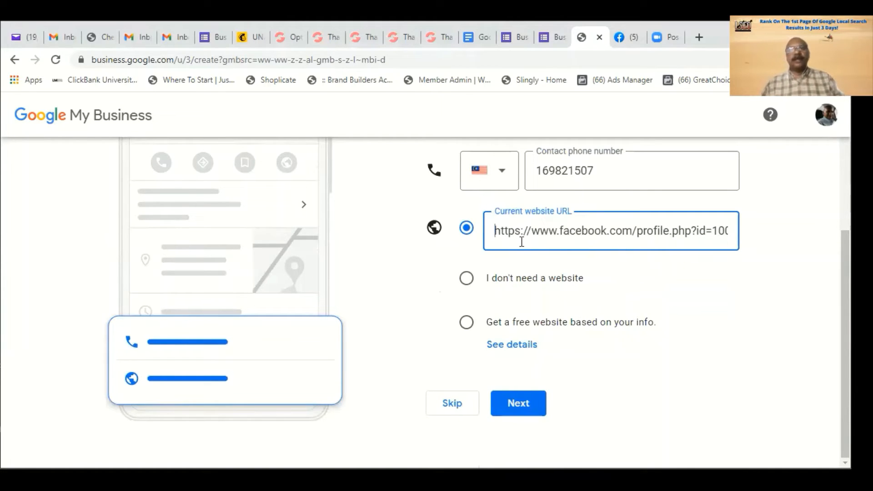
- Submit the contact details and continue from the verification page to the business hours
left_click(521, 405)
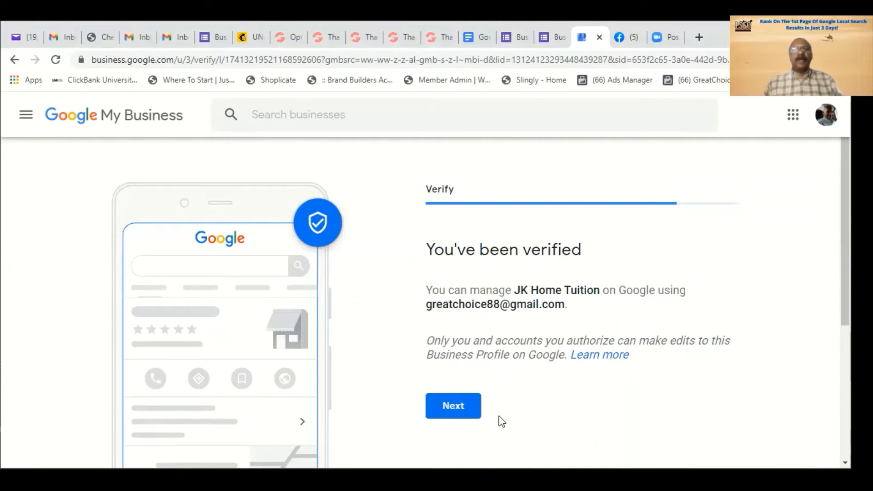
left_click(454, 409)
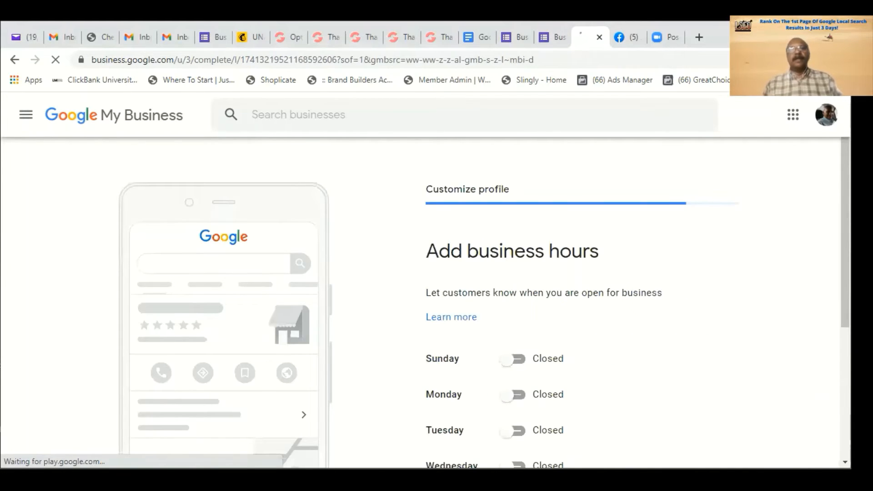
scroll(804, 273, "down", 2)
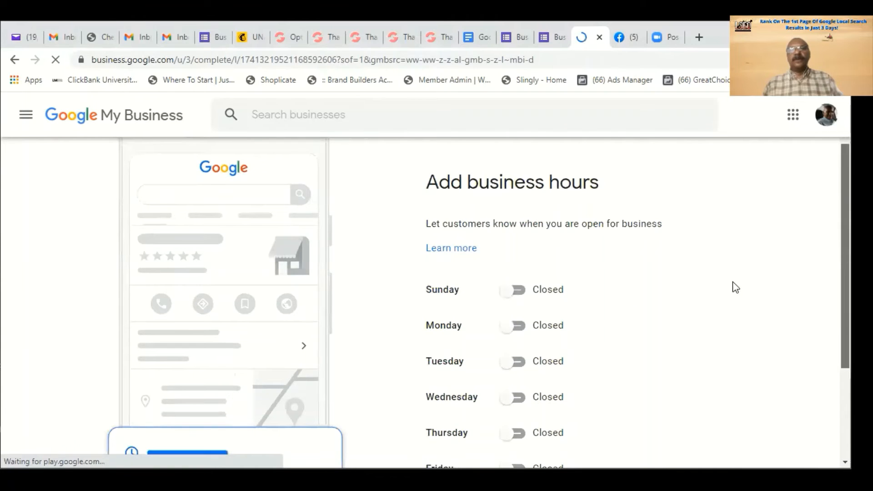
- Check the business working hours in the form response and set Sunday as open from 6:00 PM to 10:00 PM
left_click(503, 41)
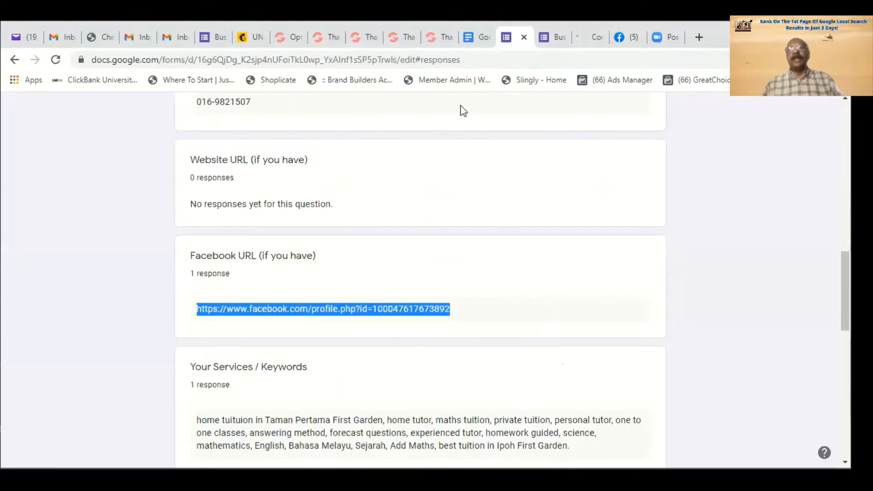
scroll(461, 268, "down", 4)
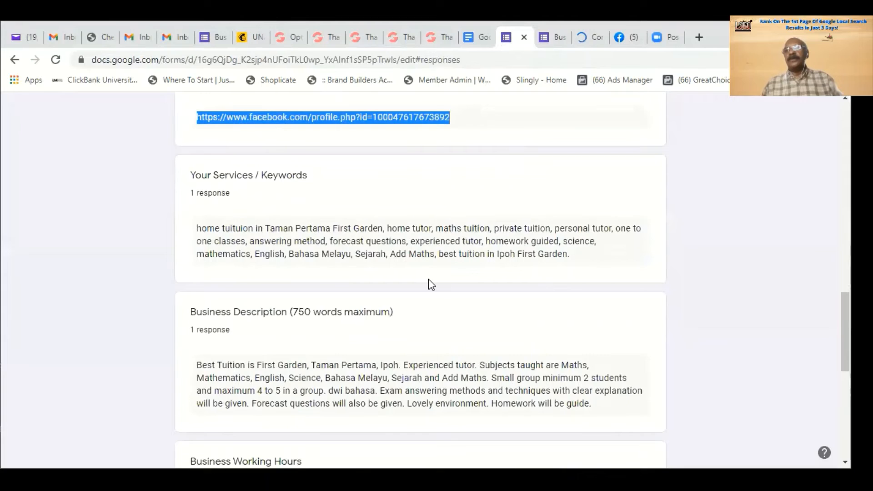
scroll(429, 282, "down", 5)
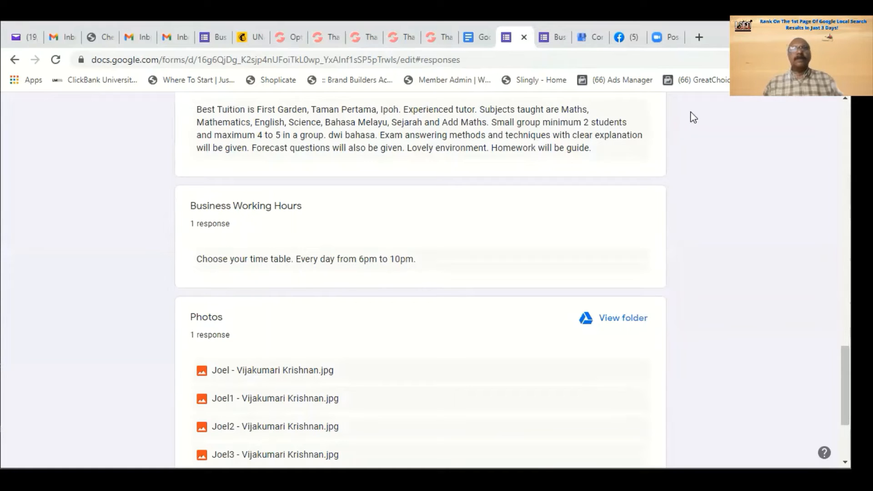
left_click(588, 35)
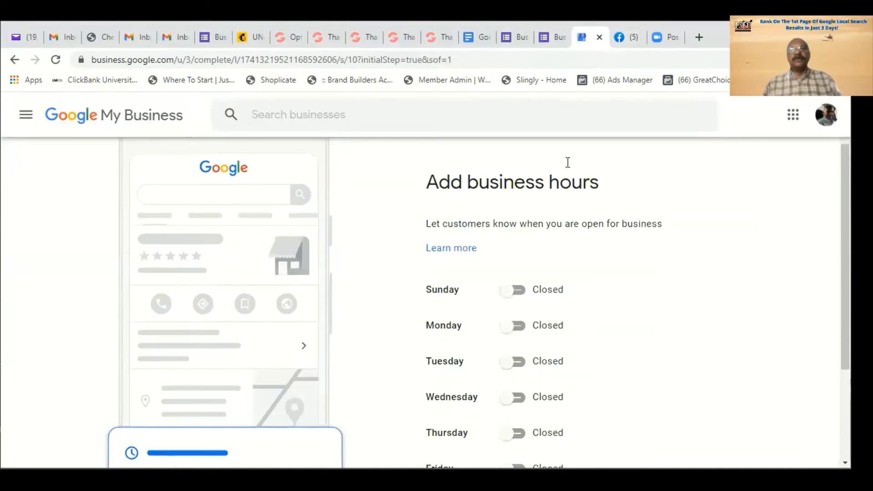
left_click(518, 292)
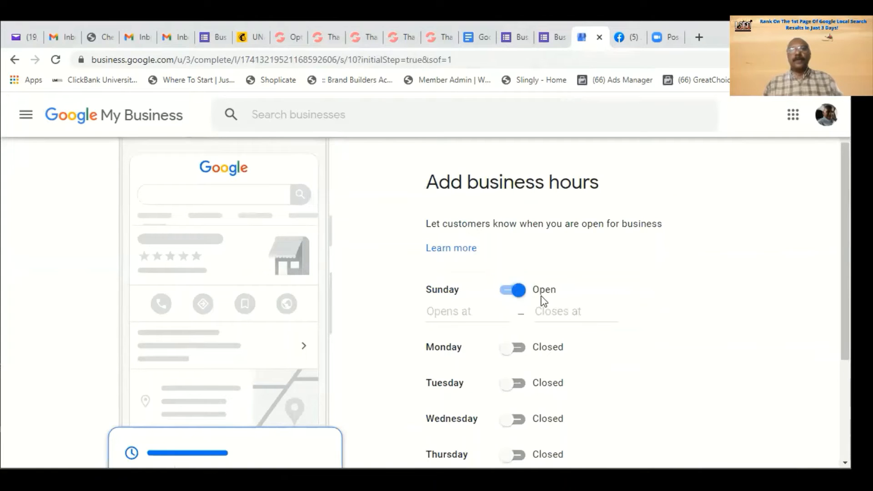
left_click(469, 313)
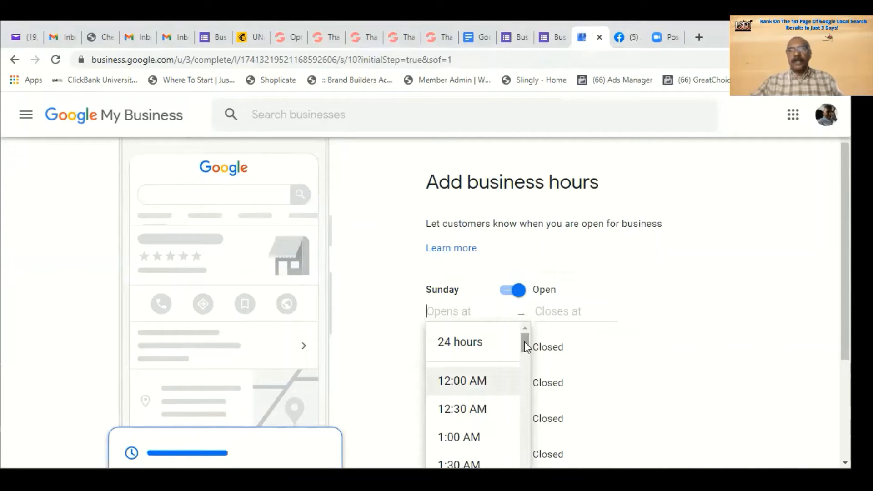
type("6")
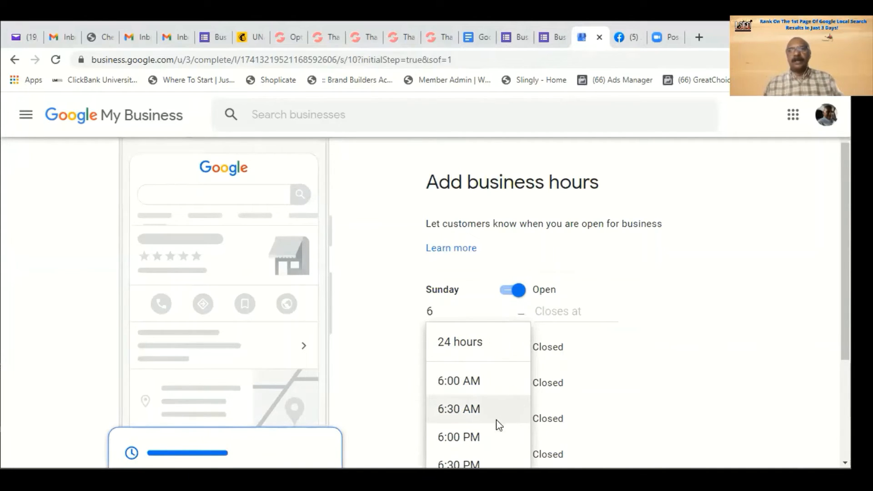
left_click(470, 439)
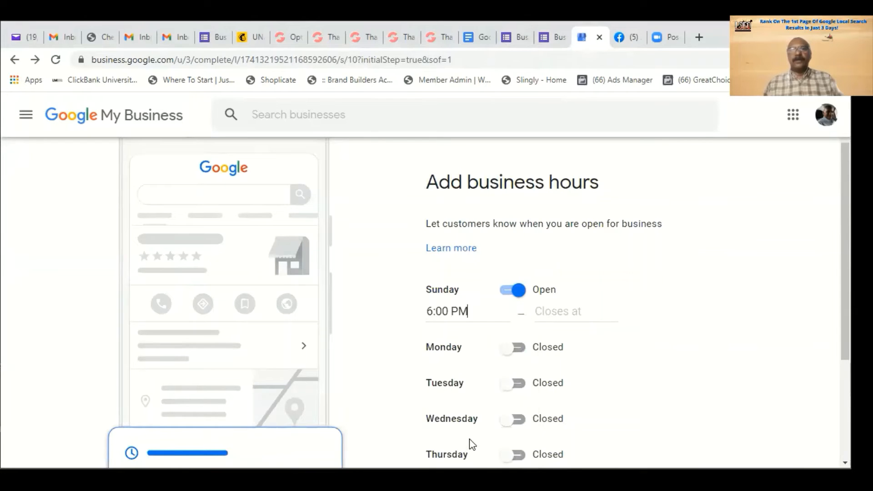
left_click(567, 311)
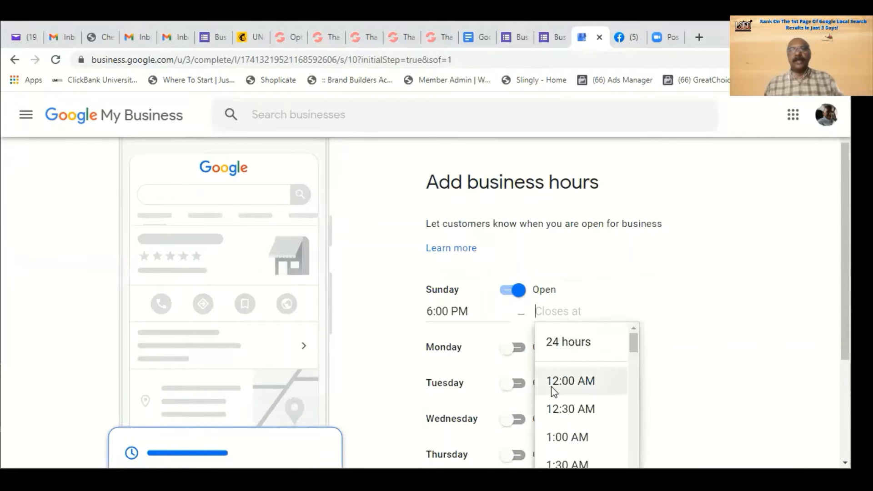
type("1")
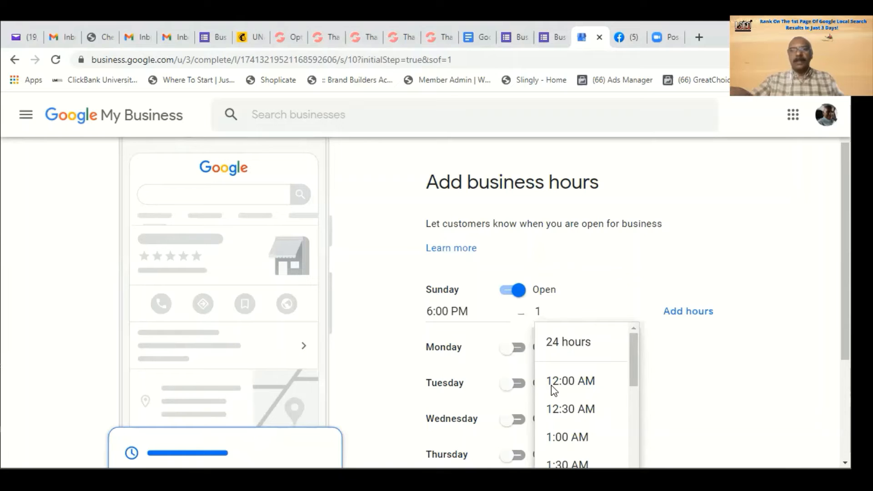
type("0")
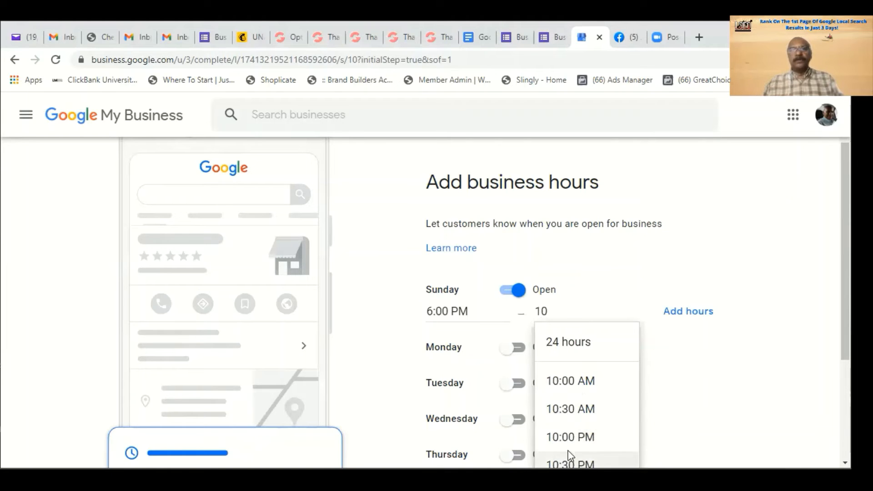
left_click(573, 437)
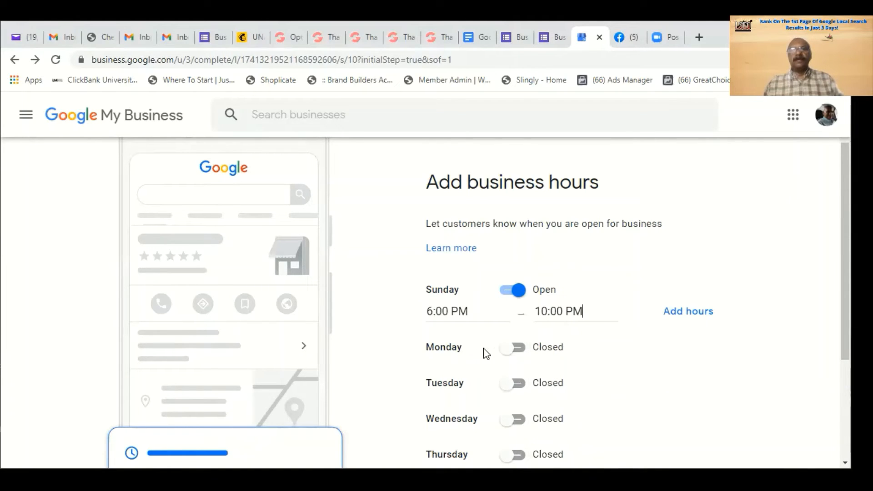
- Mark Monday as open and set its business hours from 6:00 PM to 10:00 PM
left_click(512, 349)
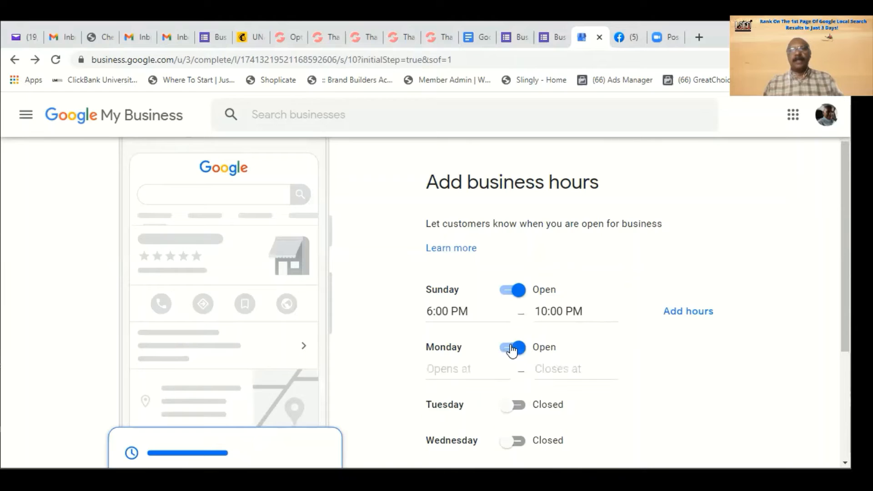
left_click(457, 369)
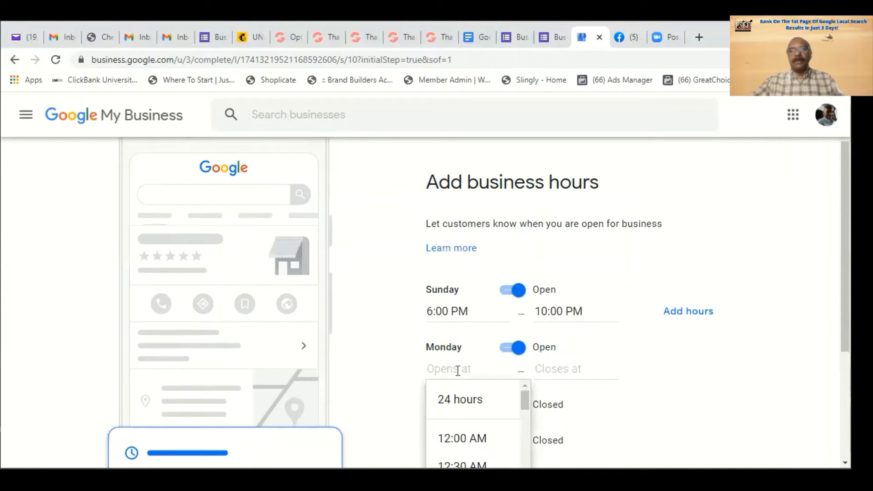
type("6")
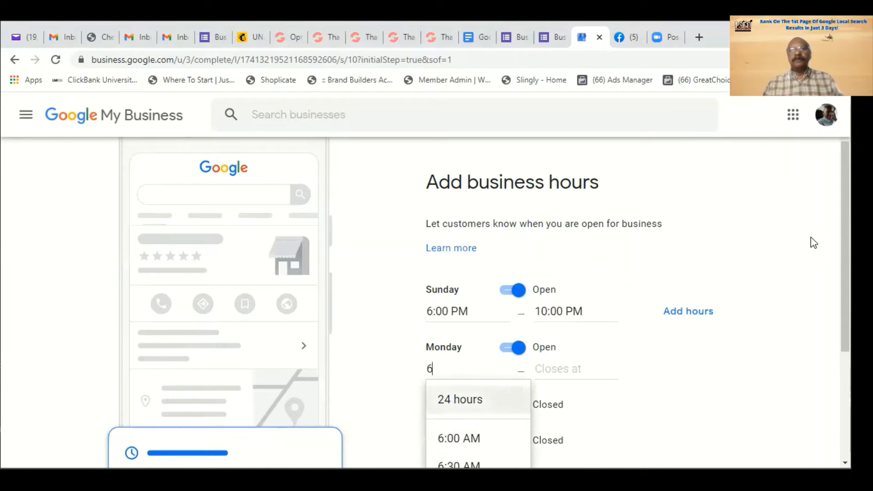
scroll(635, 319, "down", 4)
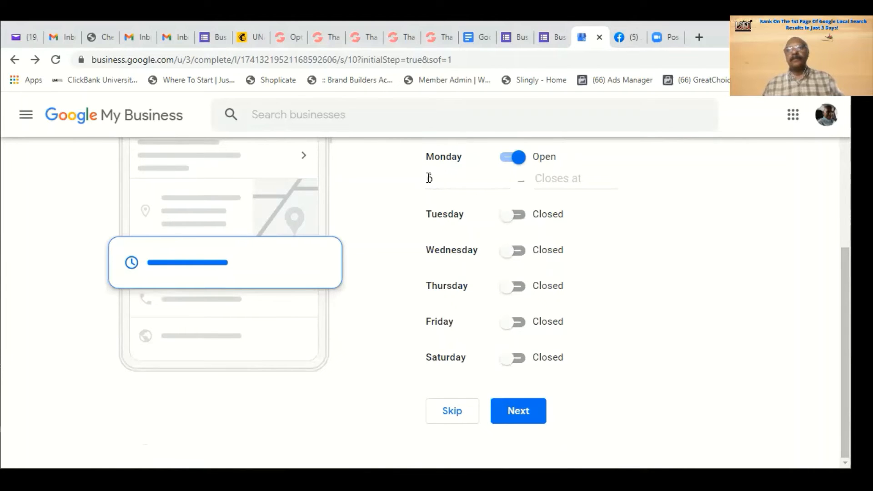
key("BackSpace")
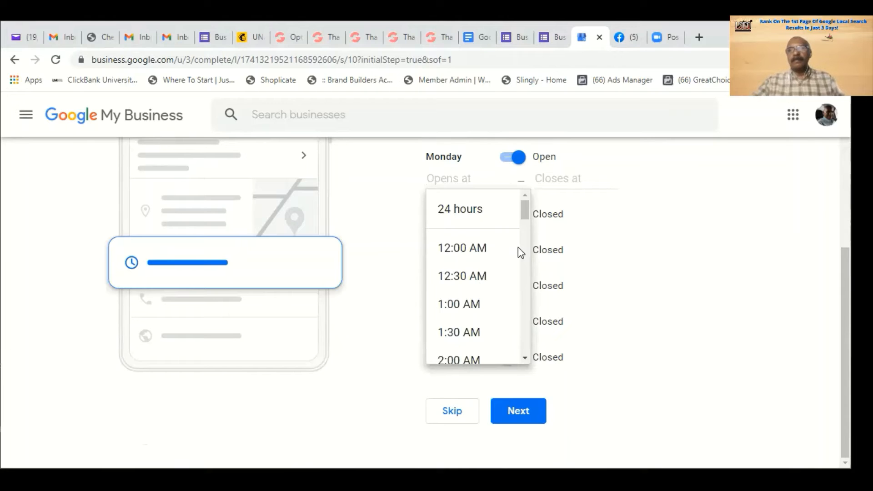
type("6")
left_click(476, 304)
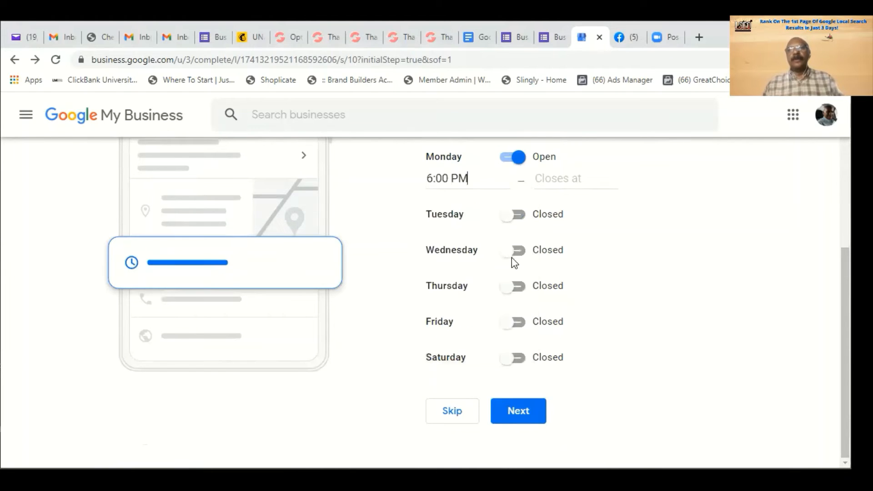
left_click(555, 182)
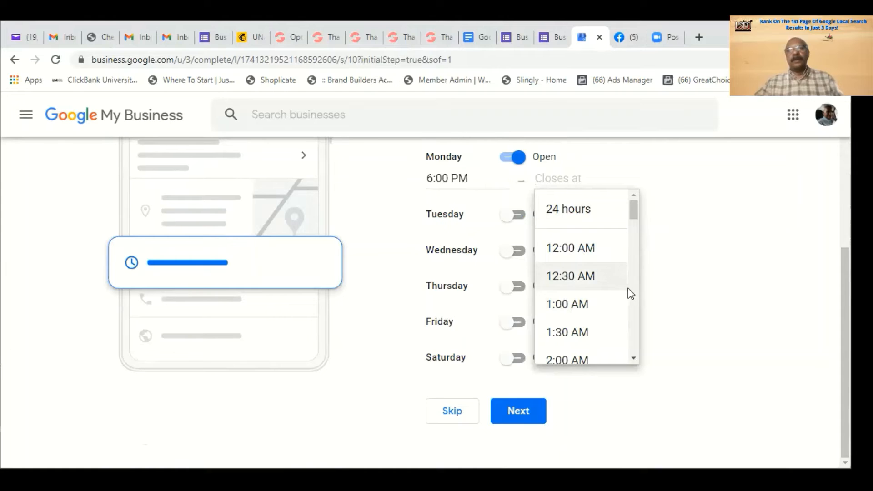
type("10")
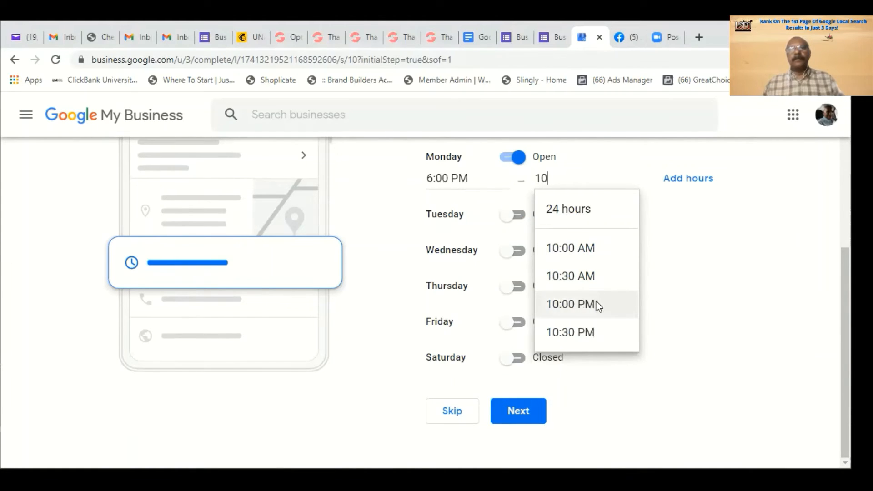
left_click(595, 305)
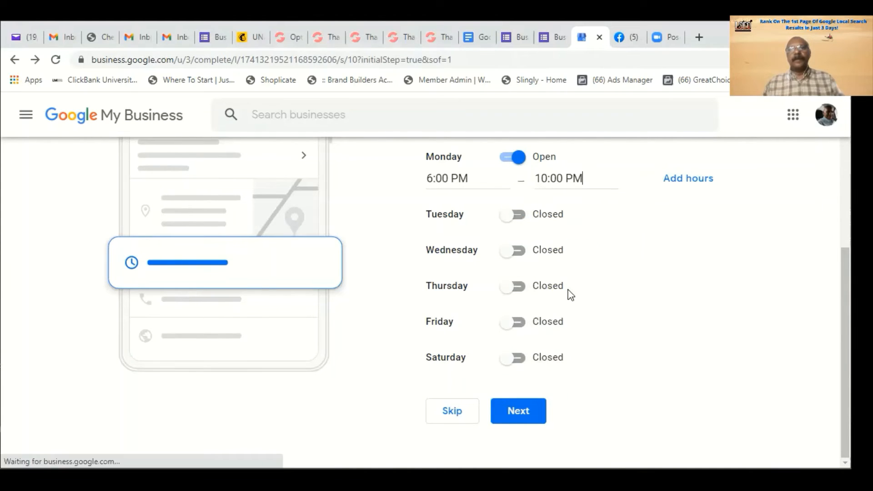
- Mark Tuesday as open and set its business hours from 6:00 PM to 10:00 PM
left_click(518, 216)
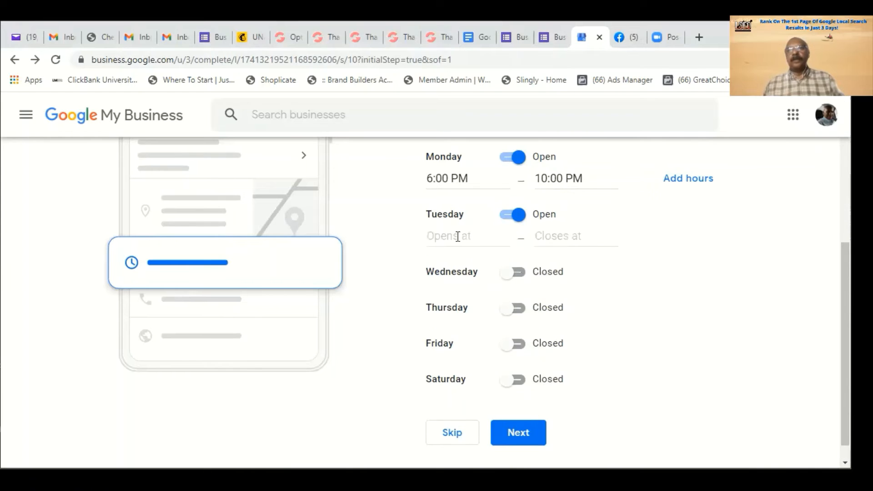
left_click(459, 236)
type("6")
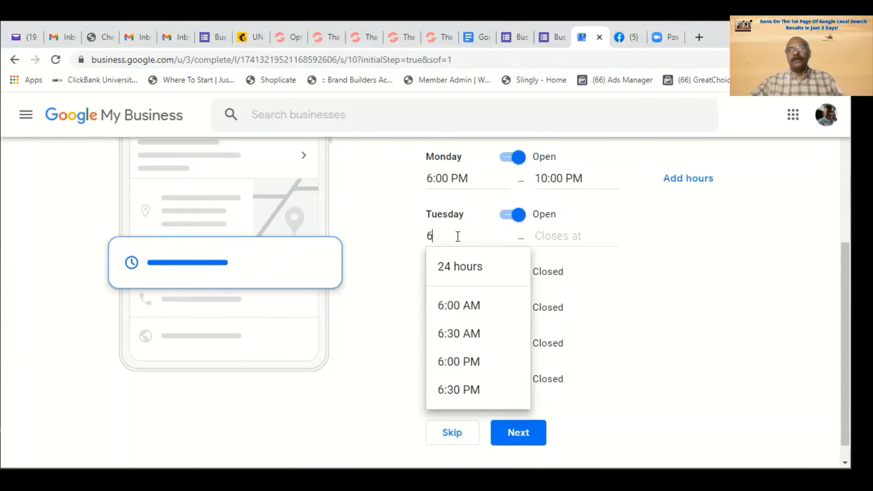
left_click(482, 363)
left_click(559, 237)
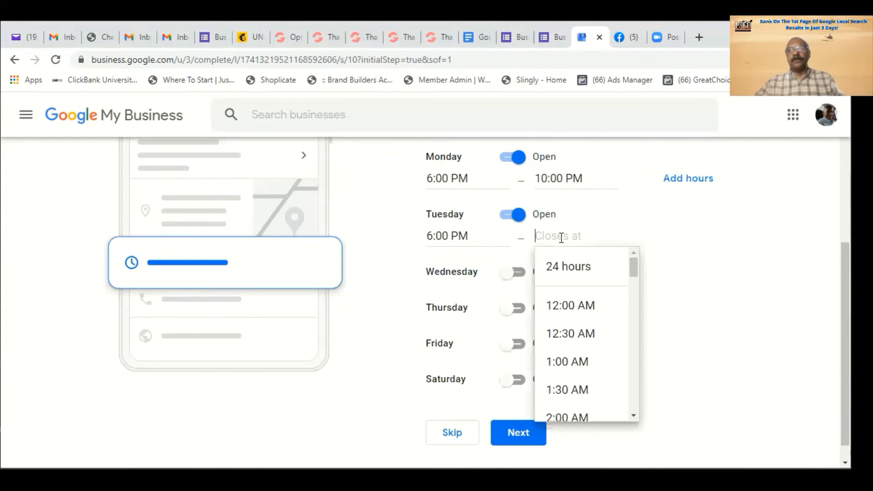
type("10")
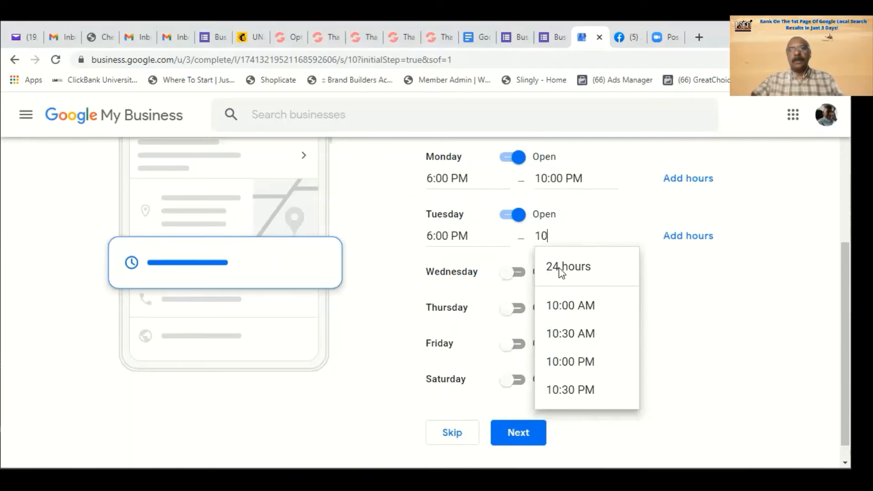
left_click(567, 360)
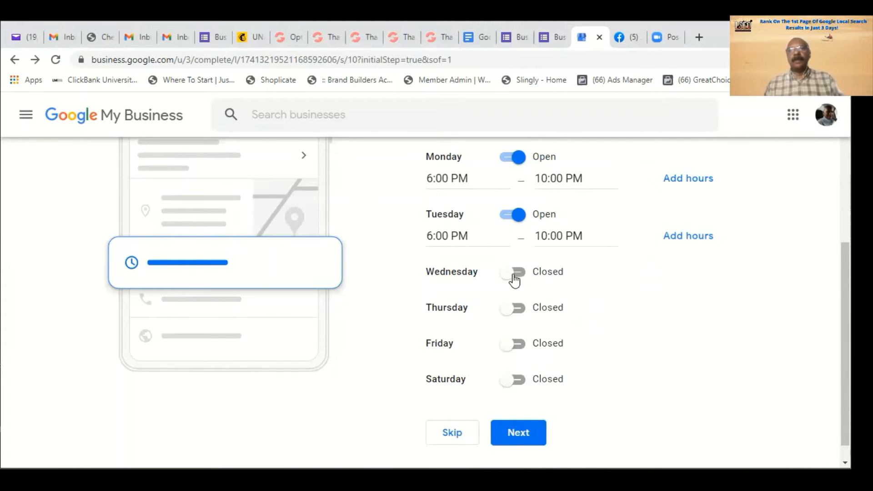
- Mark Wednesday as open and set its business hours from 6:00 PM to 10:00 PM
left_click(513, 274)
left_click(477, 294)
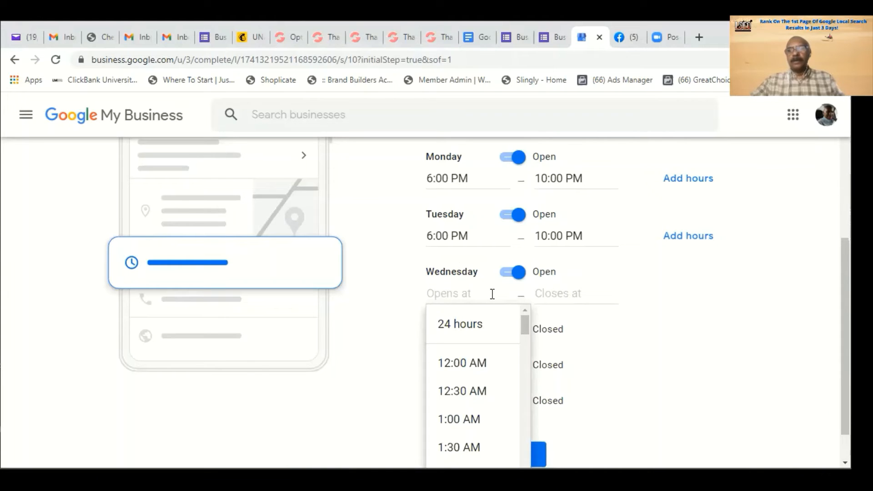
type("6")
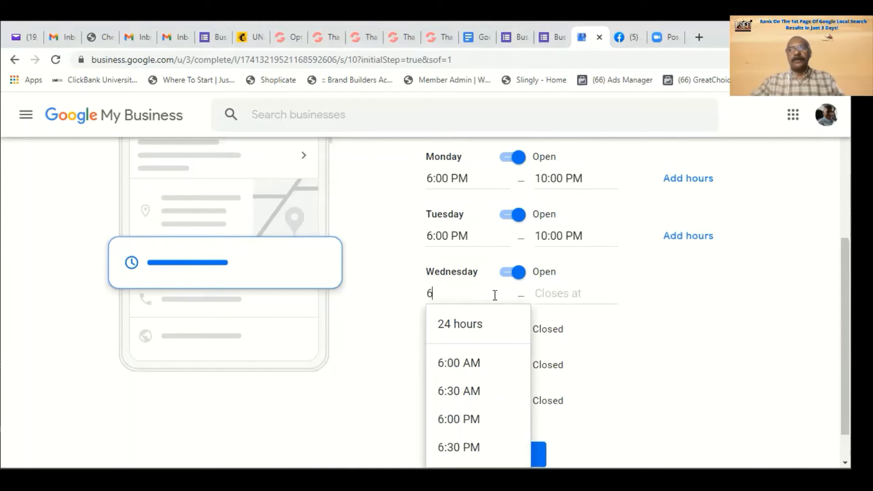
left_click(477, 422)
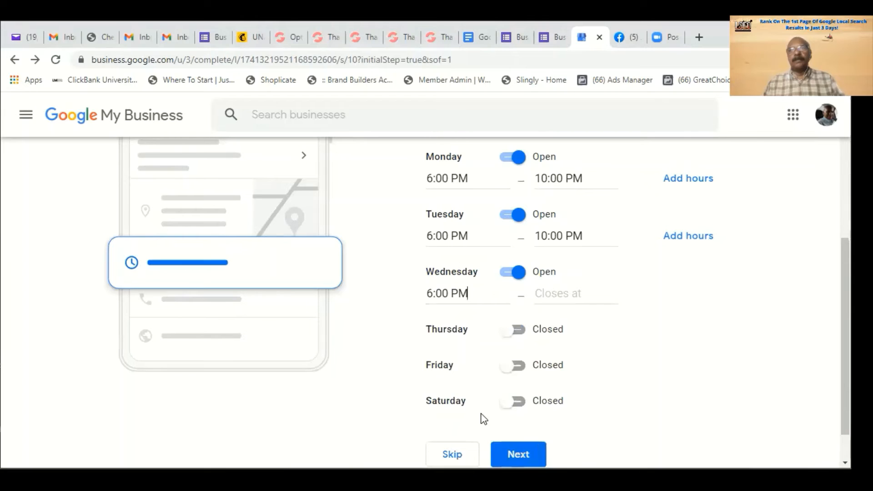
left_click(555, 298)
type("10")
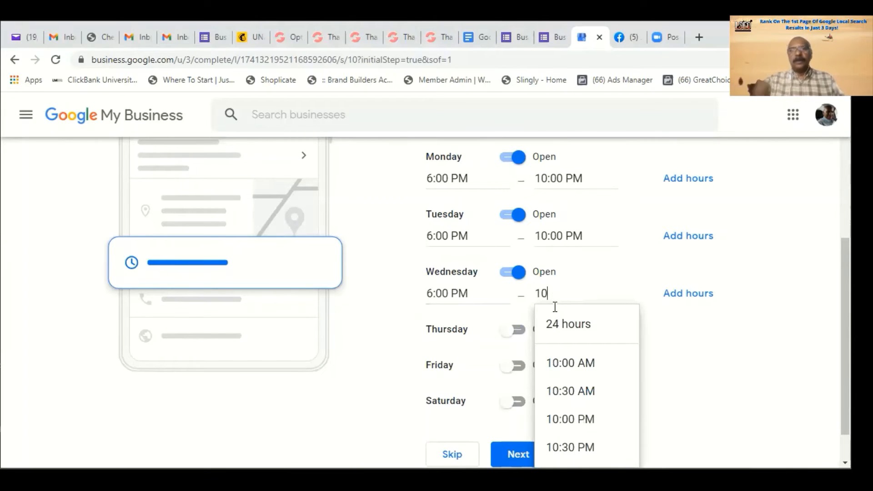
left_click(578, 418)
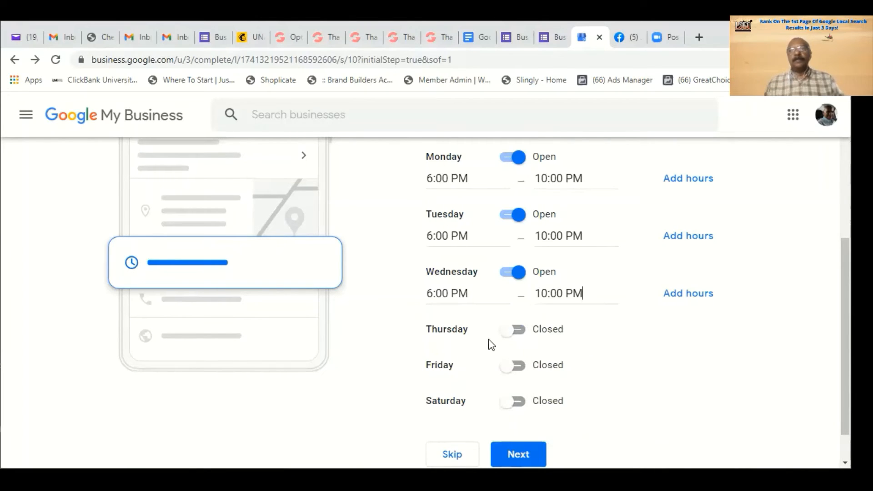
- Mark Thursday as open and set its business hours from 6:00 PM to 10:00 PM
left_click(509, 331)
left_click(439, 353)
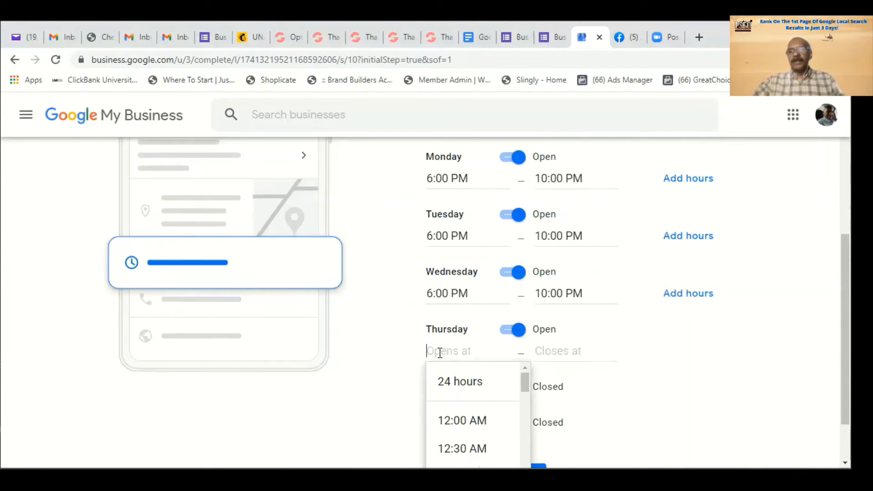
type("6")
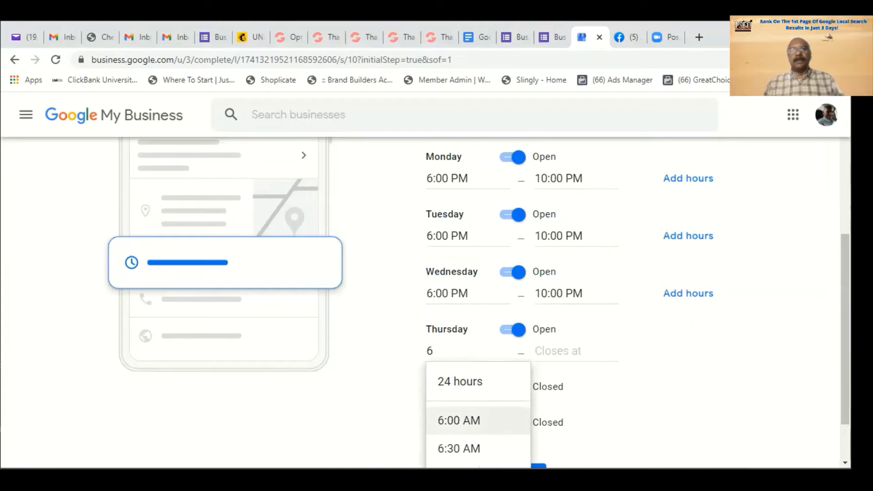
scroll(596, 379, "down", 2)
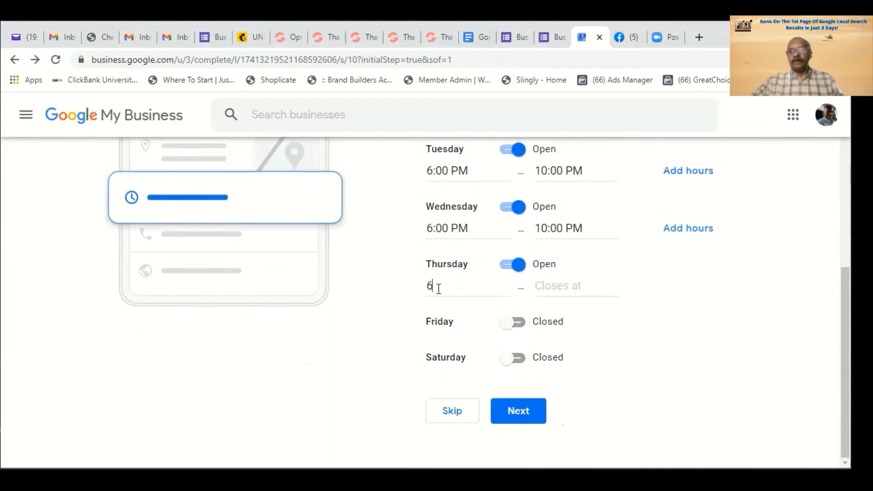
type(":")
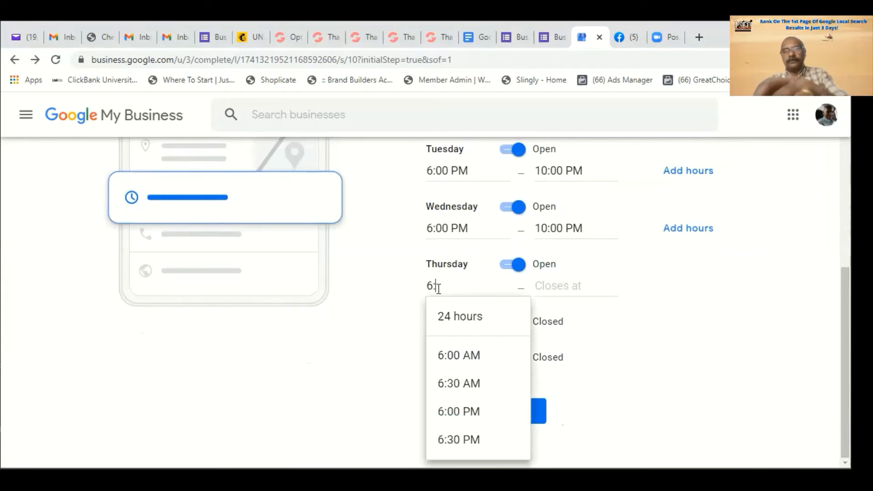
left_click(455, 416)
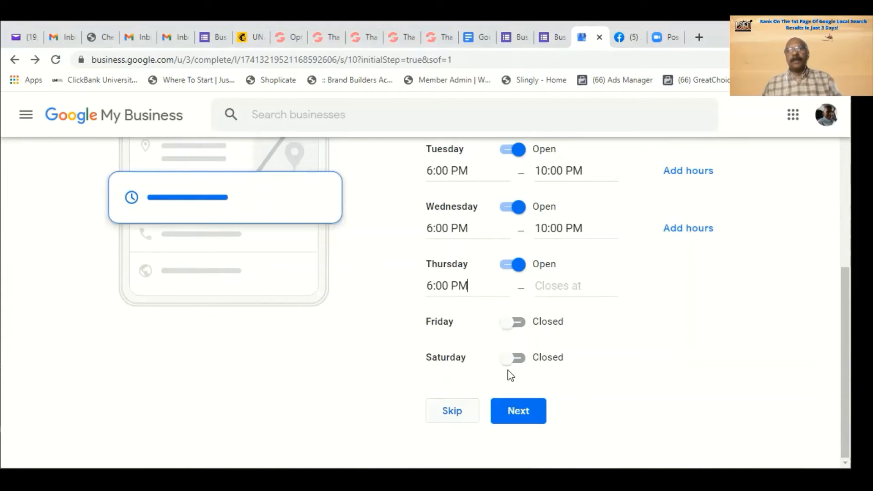
left_click(551, 291)
type("1")
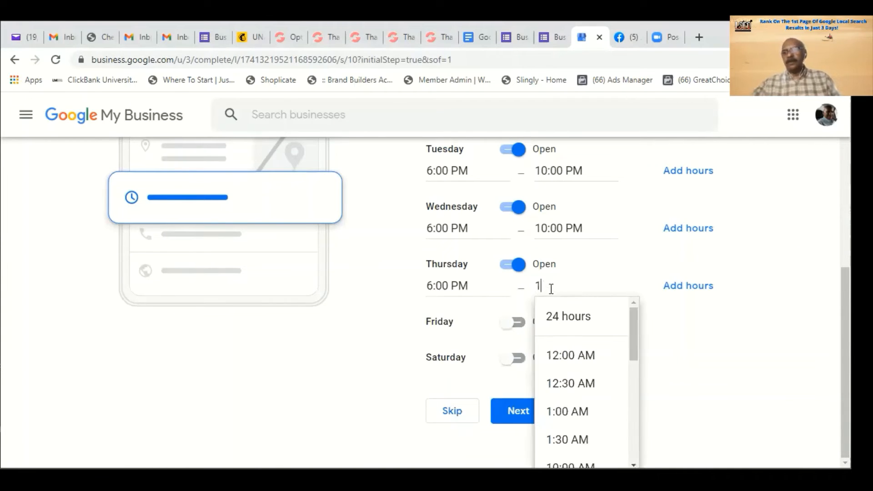
type("0")
left_click(569, 411)
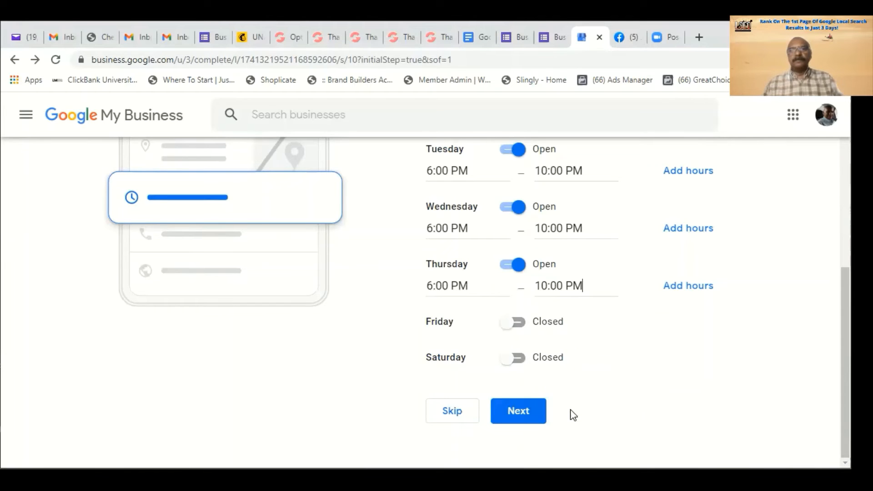
- Mark Friday as open and set its business hours from 6:00 PM to 10:00 PM
left_click(517, 323)
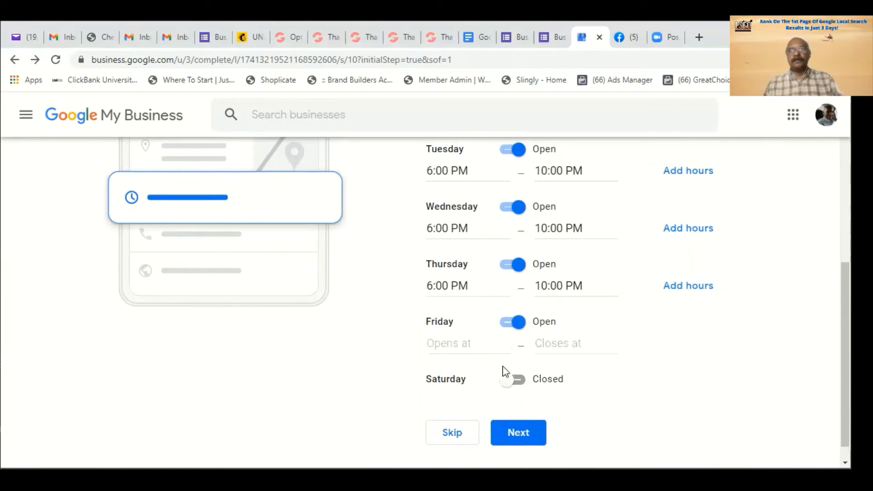
left_click(459, 350)
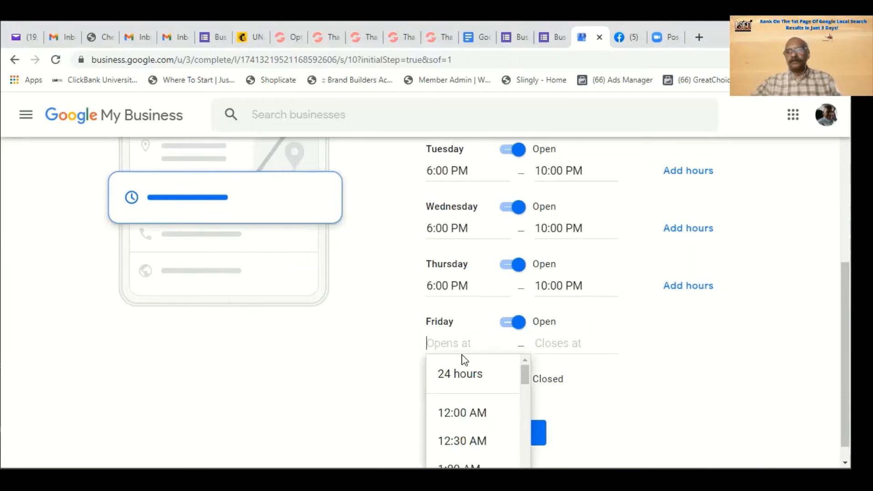
type("6")
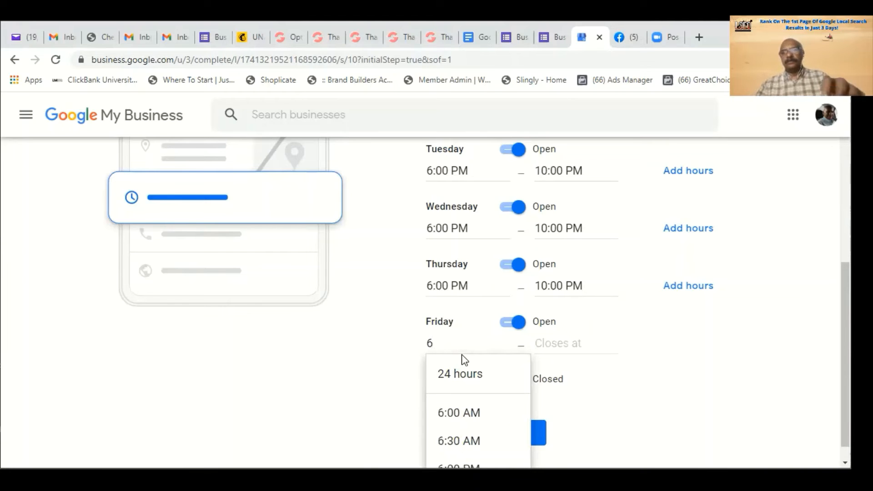
left_click(469, 465)
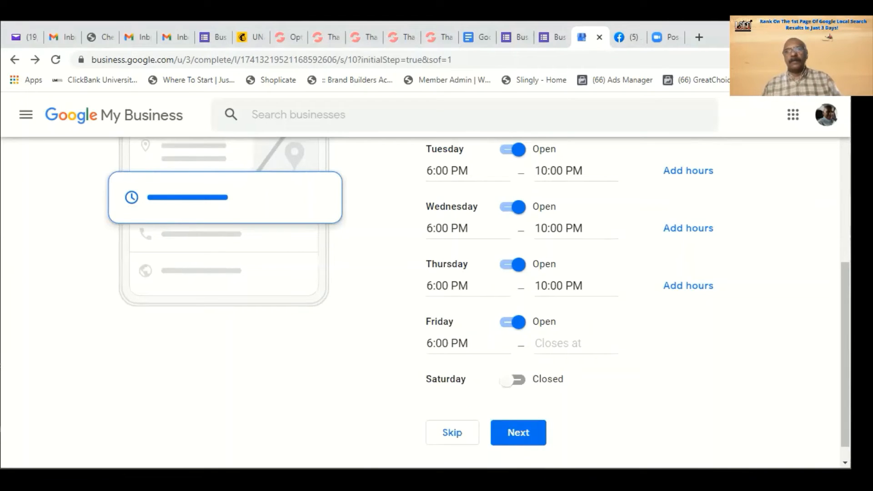
left_click(564, 345)
type("1")
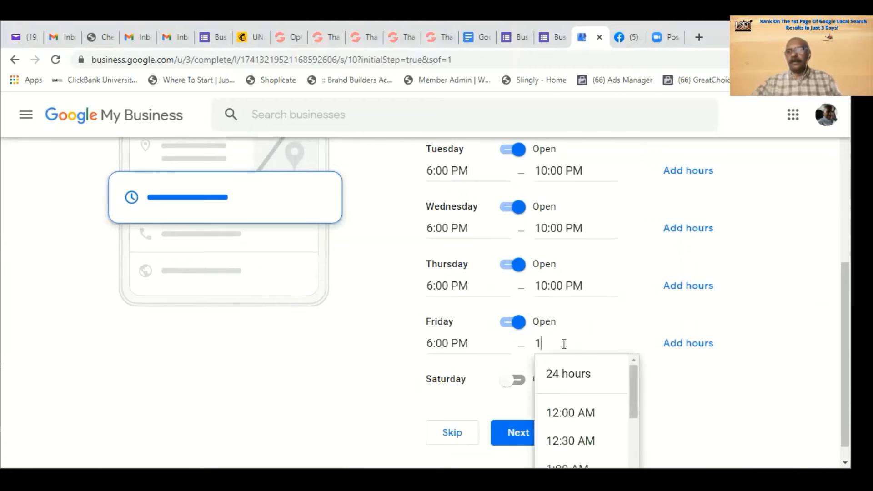
type("0")
key("Down")
key("Down")
key("Down")
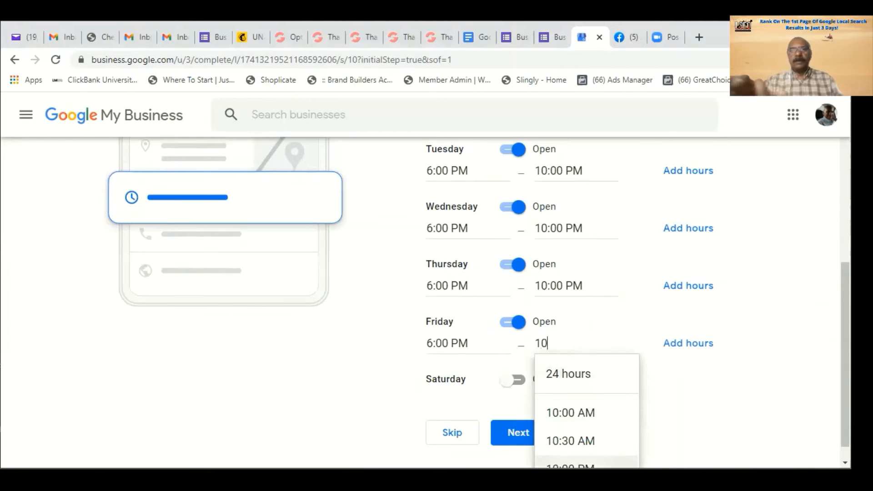
key("Return")
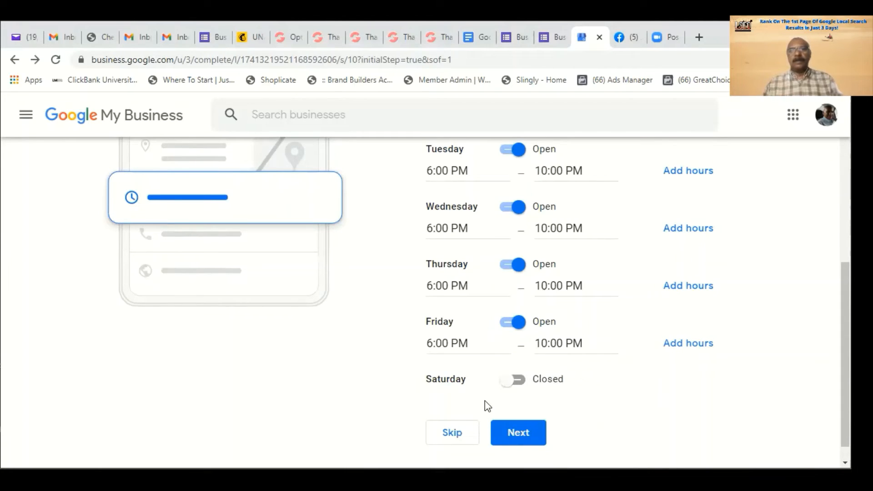
- Mark Saturday as open and set its business hours from 6:00 PM to 10:00 PM
scroll(787, 353, "down", 1)
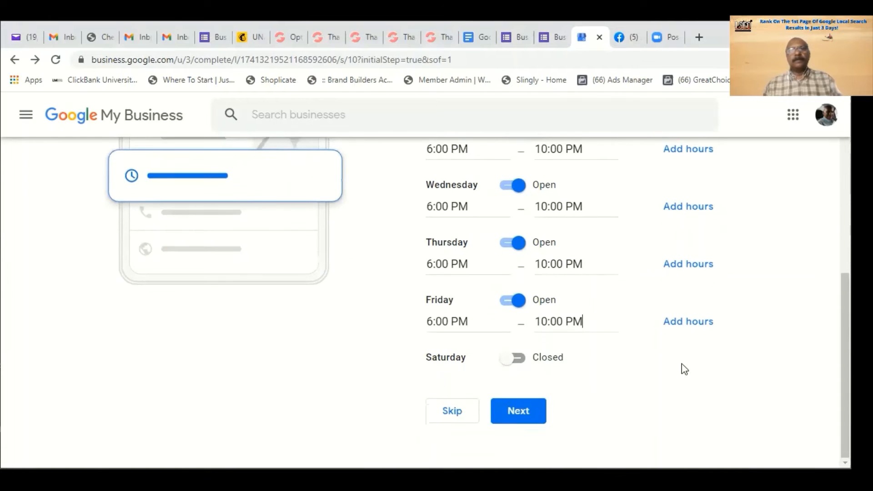
left_click(514, 358)
left_click(460, 378)
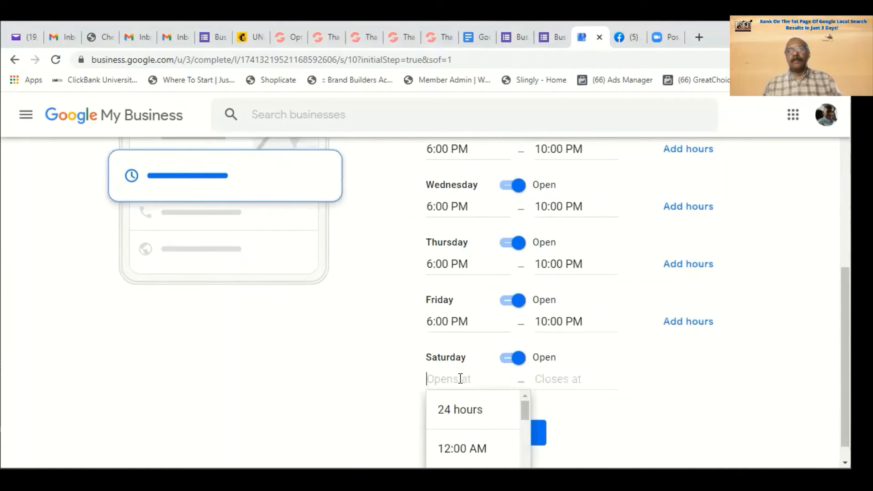
type("6")
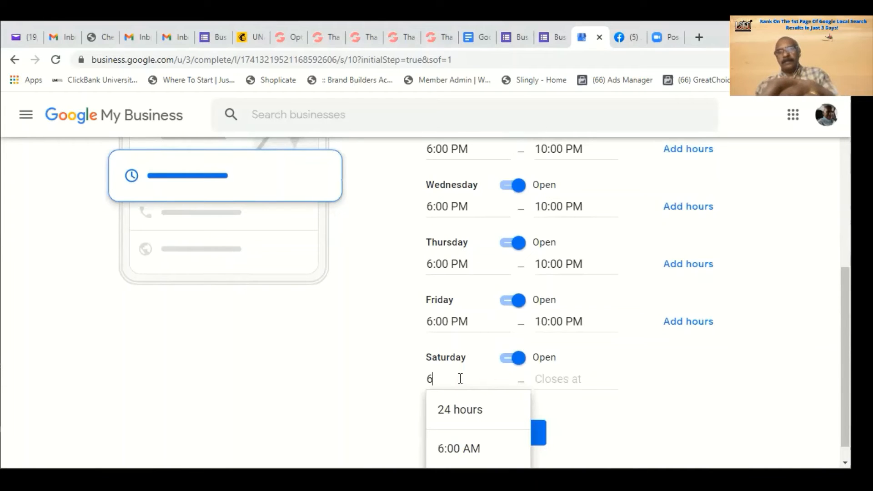
type(":00 PM")
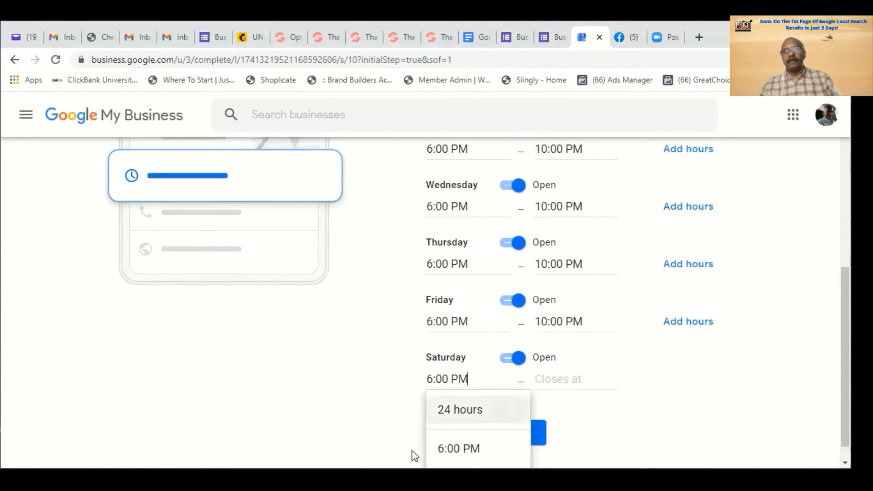
left_click(482, 449)
left_click(538, 380)
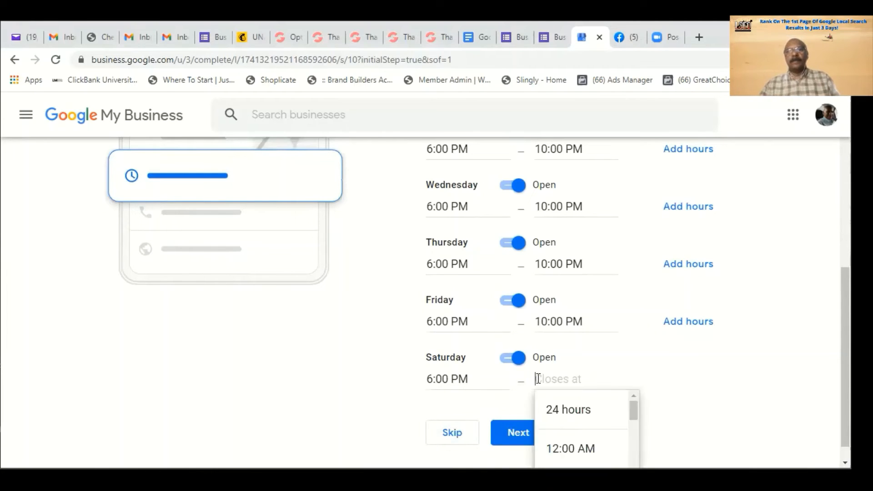
type("10")
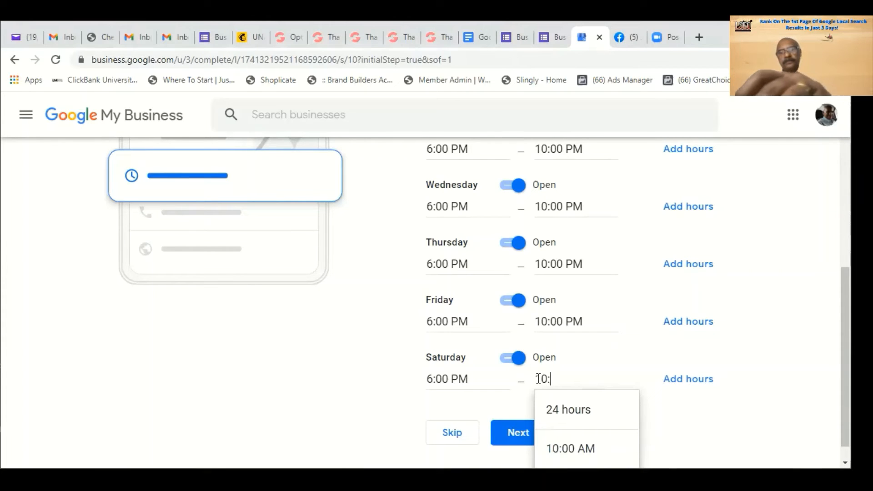
type(":00")
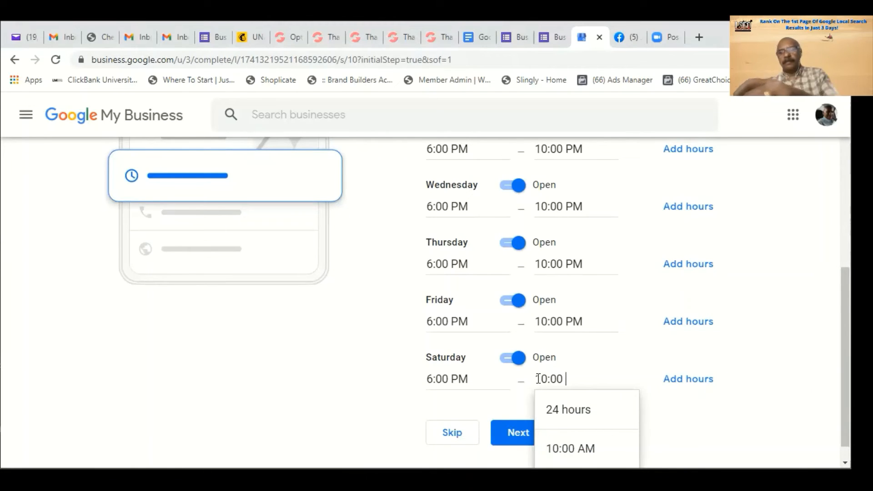
type(" O")
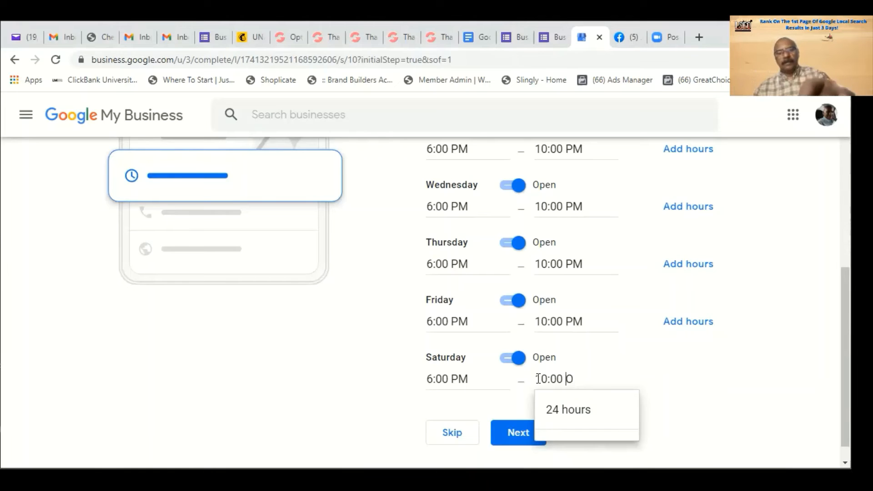
type("PM")
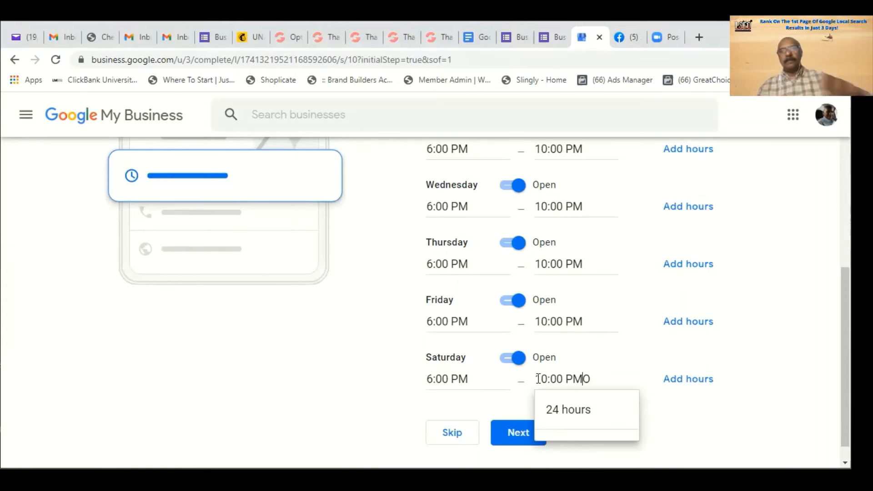
key("Delete")
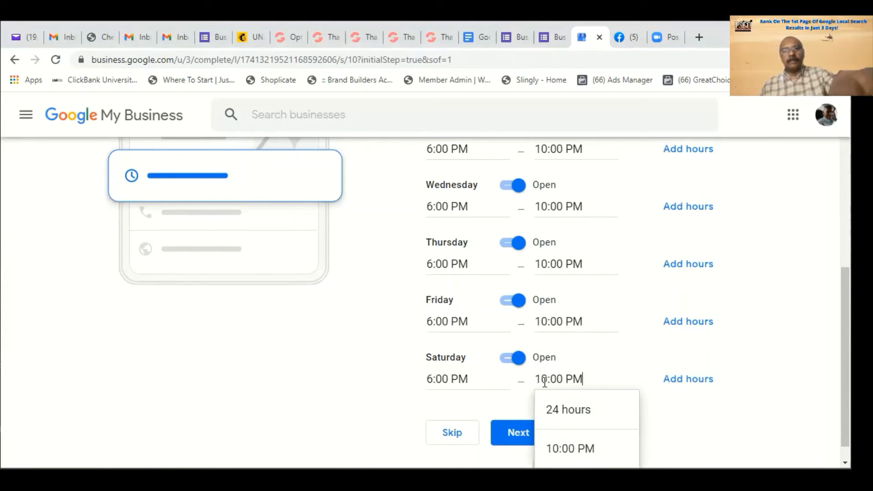
left_click(583, 451)
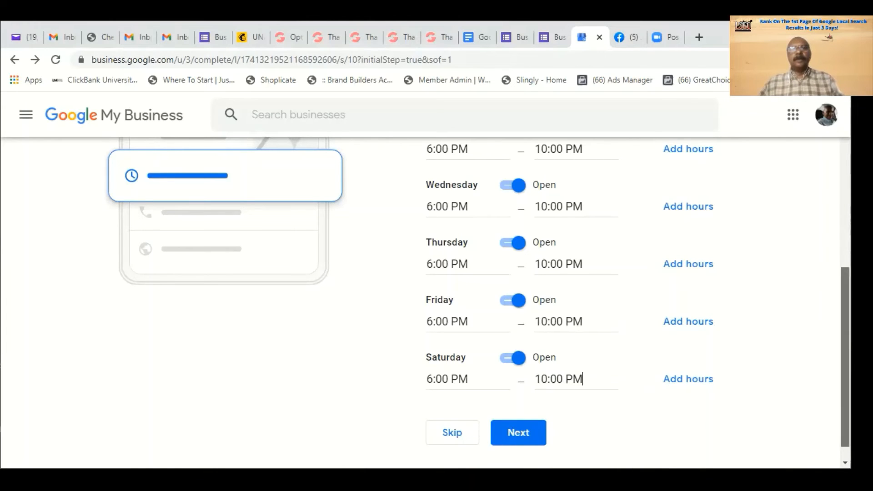
- Submit the weekly business hours and continue past the messaging page with Accept Messages left on
scroll(845, 355, "up", 5)
left_click_drag(845, 227, 827, 342)
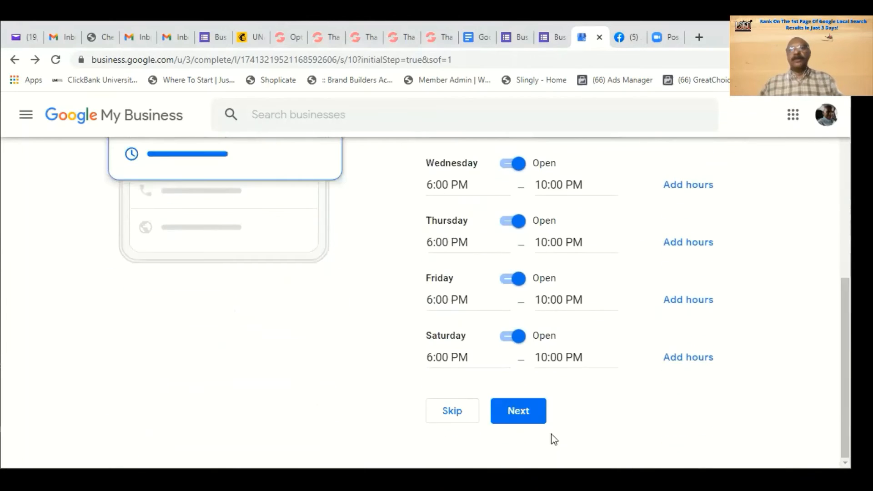
left_click(522, 413)
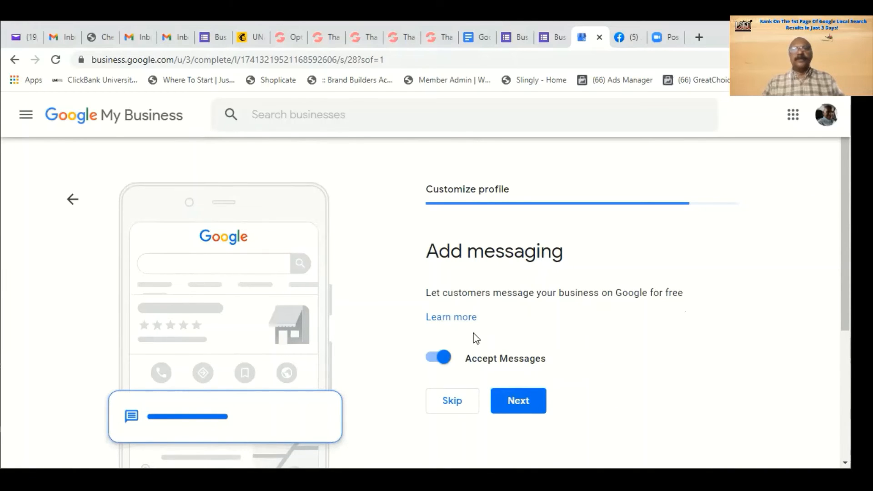
left_click(522, 406)
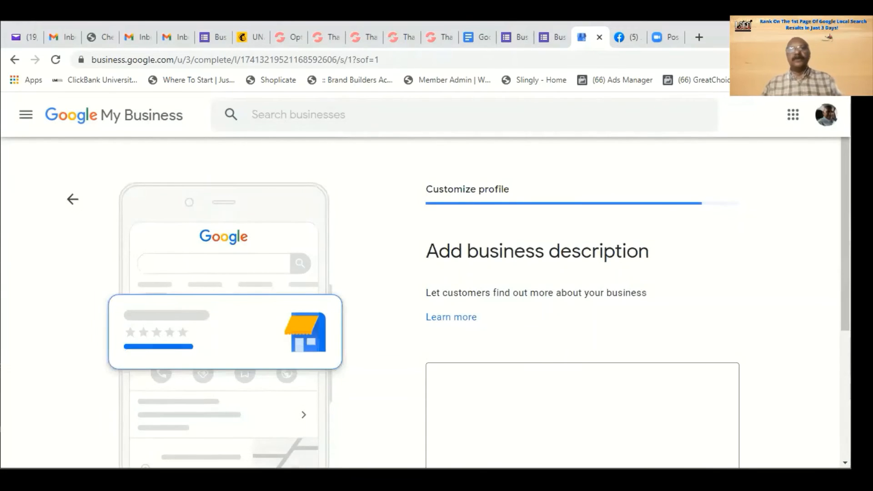
- Copy the full Business Description response from the submitted Google Forms questionnaire
scroll(717, 296, "down", 2)
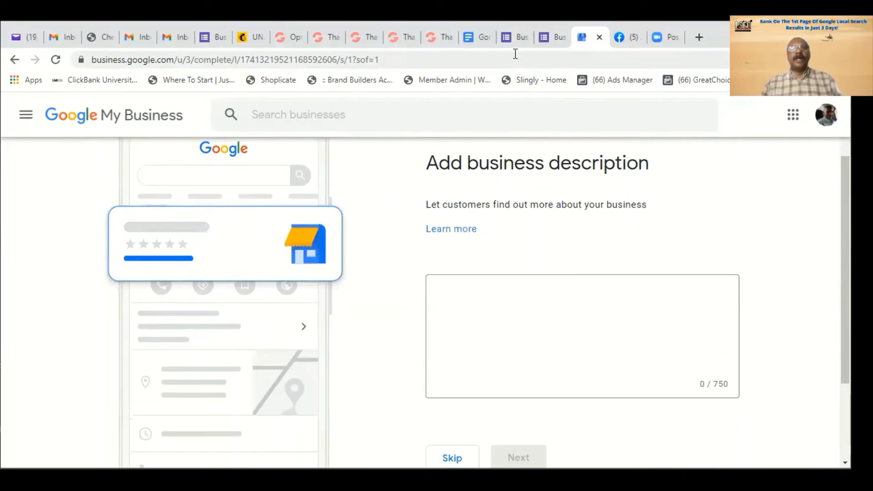
left_click(513, 37)
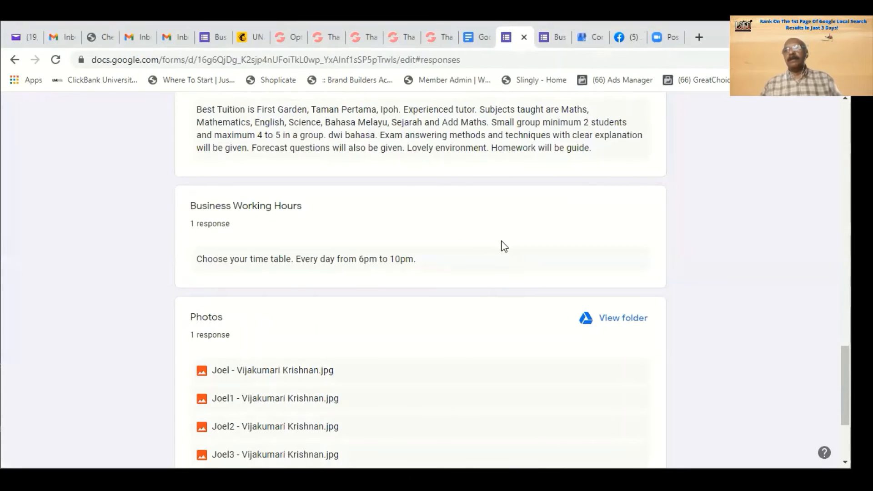
scroll(502, 245, "up", 4)
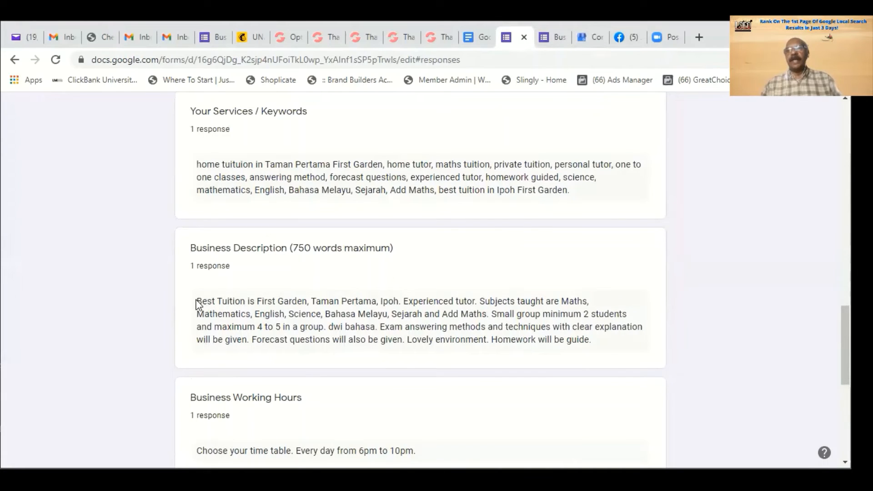
left_click_drag(198, 302, 593, 342)
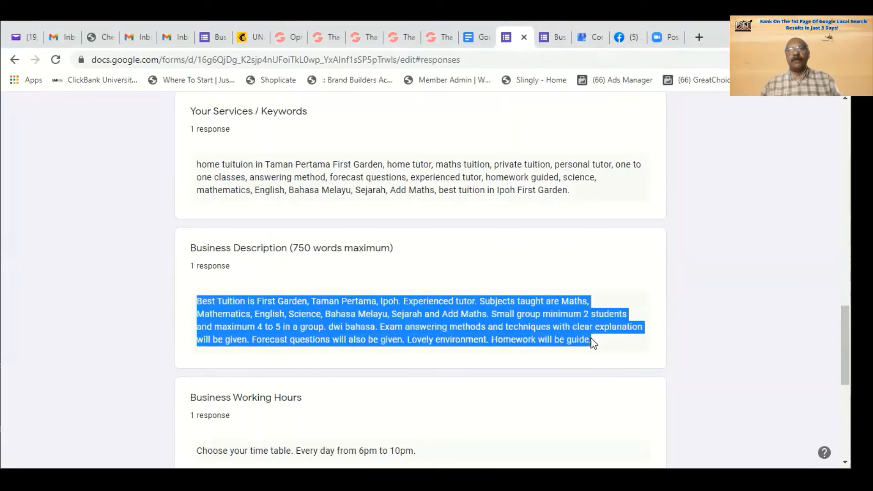
right_click(528, 337)
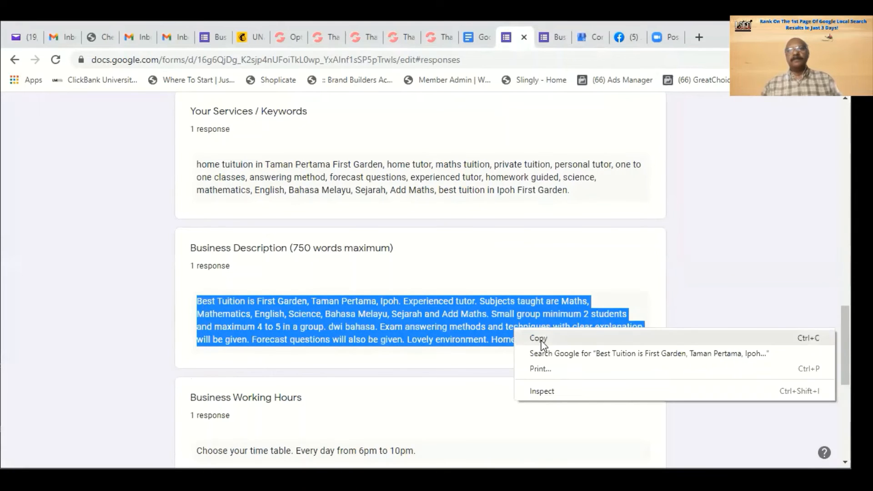
left_click(541, 340)
- Paste the copied text as the business description in Google My Business, review it and submit it
left_click(585, 37)
left_click(464, 295)
right_click(464, 296)
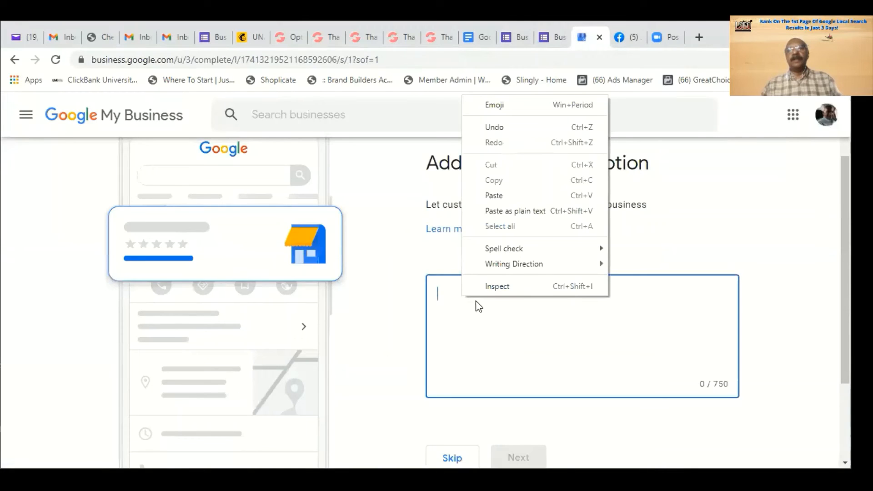
left_click(504, 192)
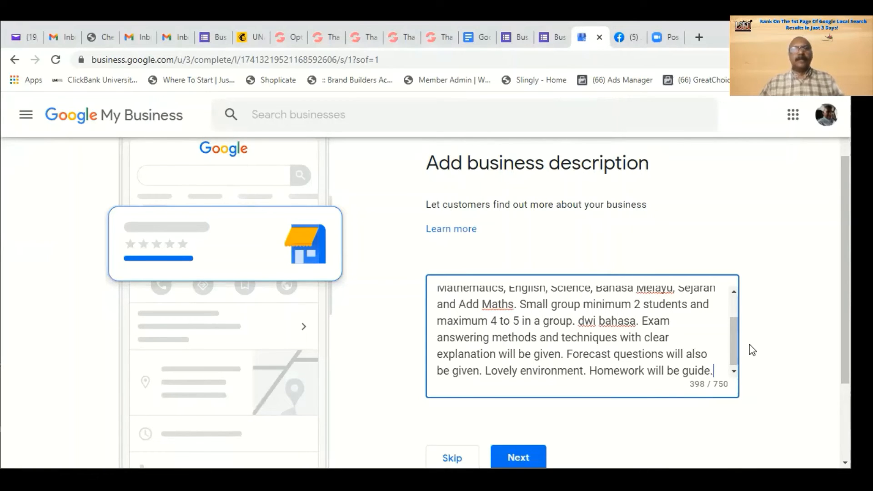
left_click_drag(738, 352, 734, 314)
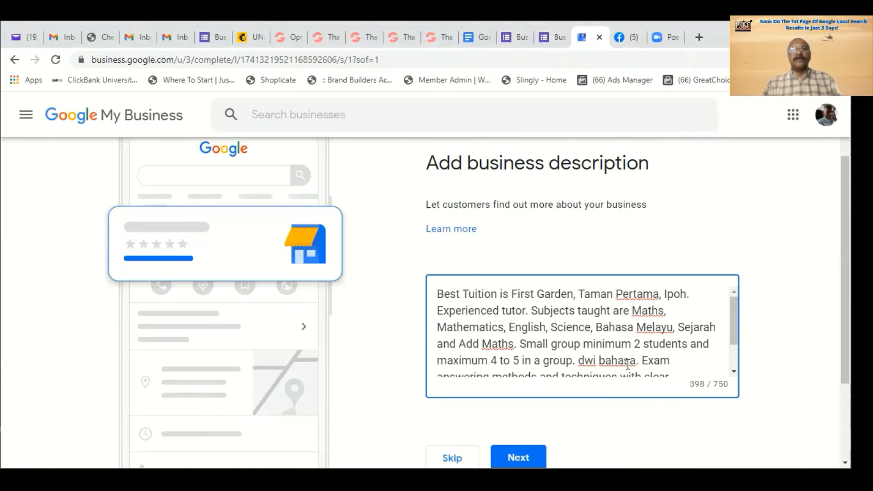
left_click_drag(733, 327, 735, 353)
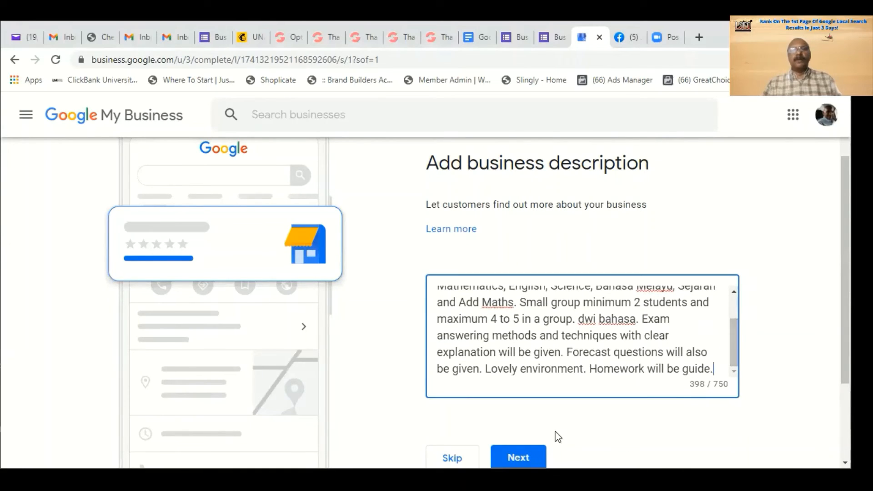
left_click(518, 457)
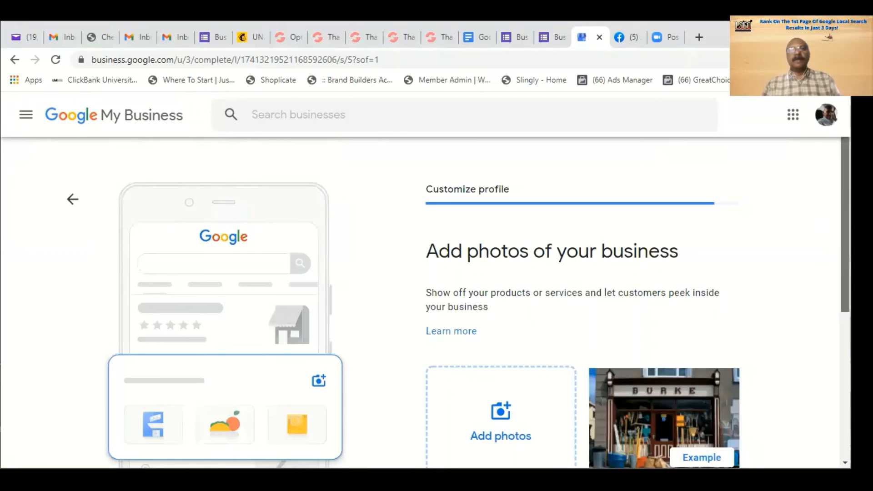
- Check the form's Photos response and upload the seven matching pictures from the OneDrive folder to the business profile
scroll(455, 308, "down", 2)
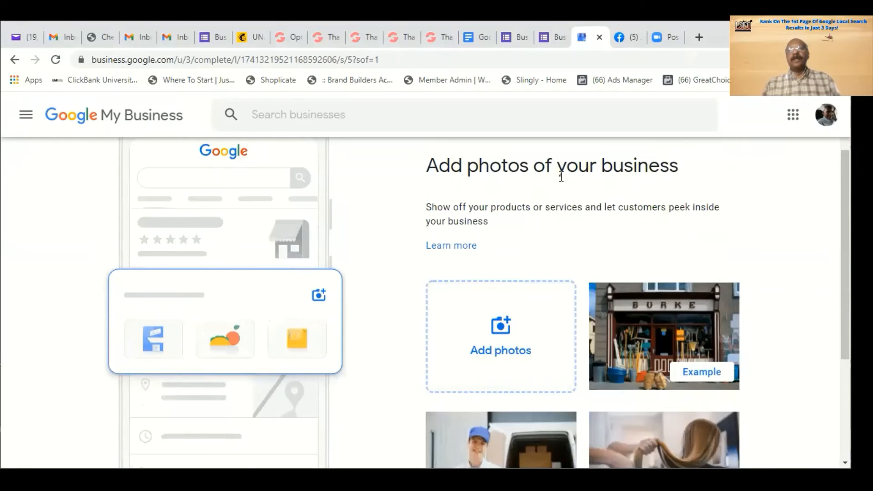
left_click(521, 39)
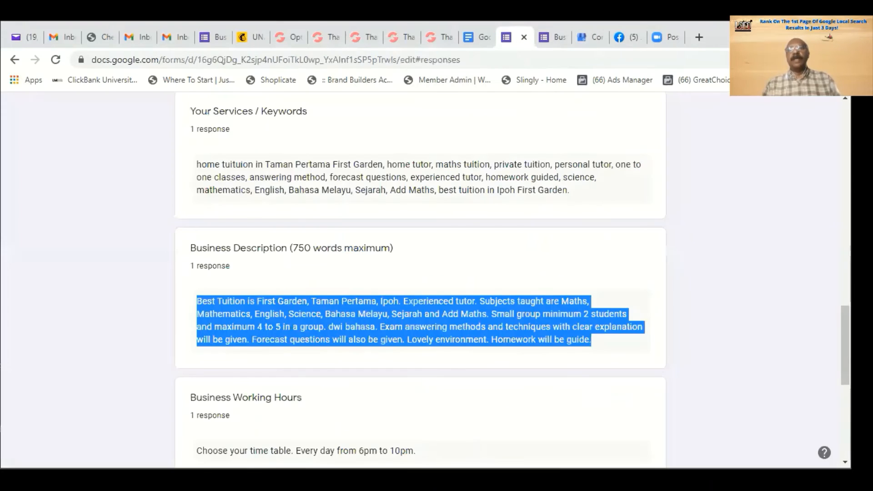
scroll(752, 232, "down", 1)
scroll(250, 403, "down", 7)
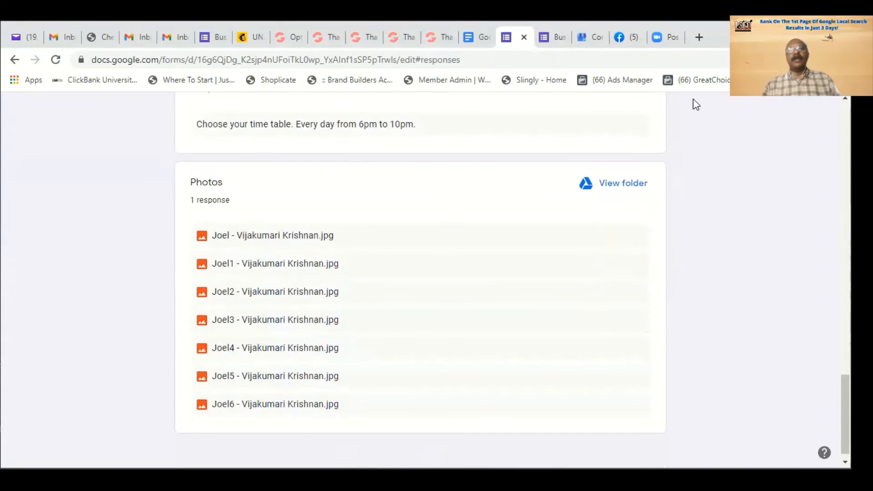
left_click(584, 37)
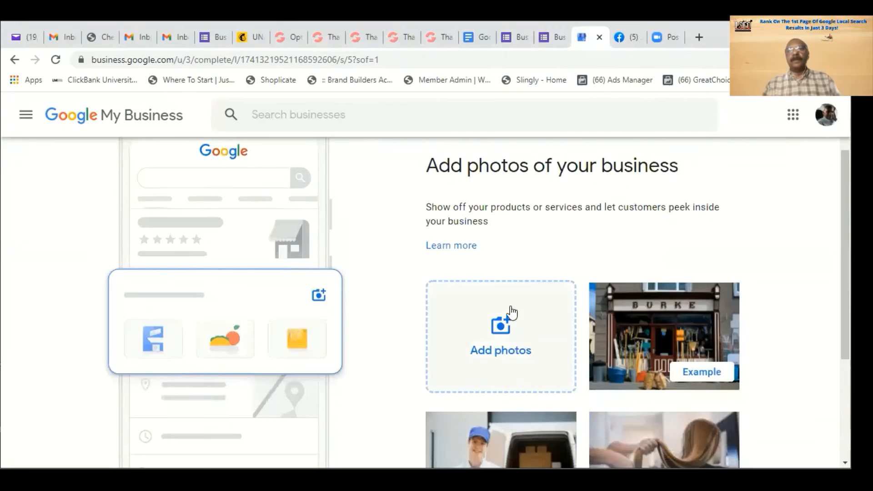
left_click(499, 329)
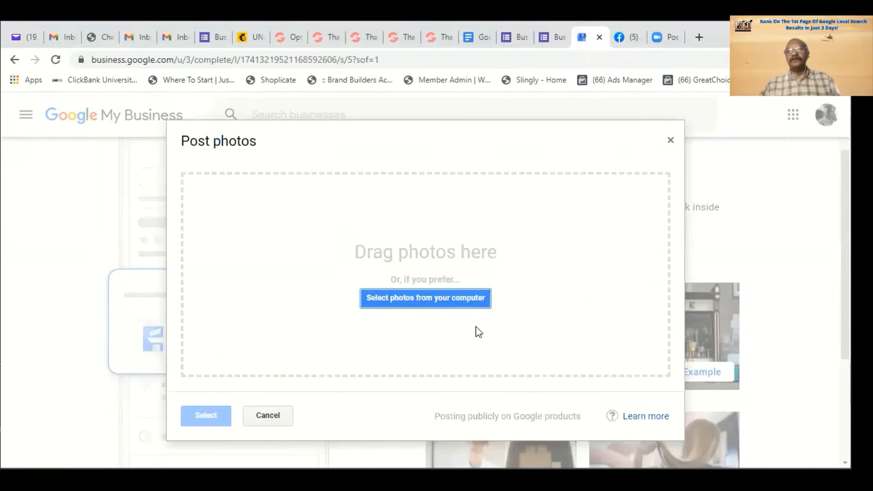
left_click(413, 298)
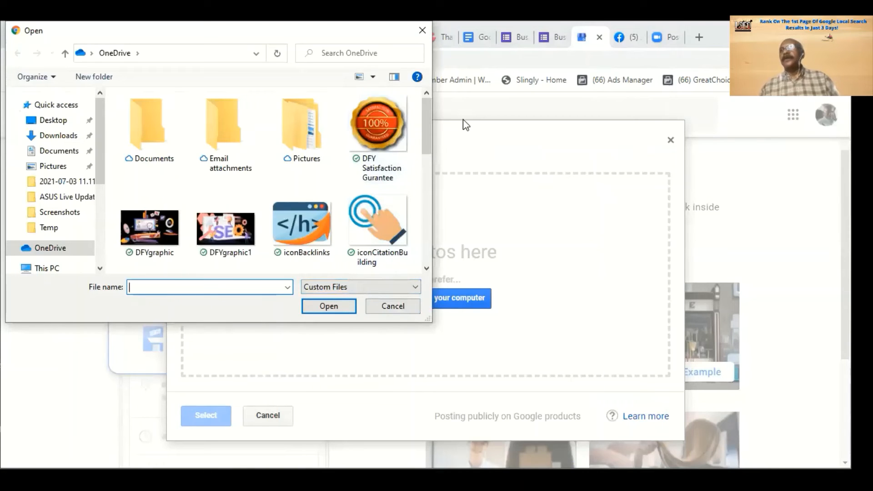
left_click_drag(425, 130, 411, 205)
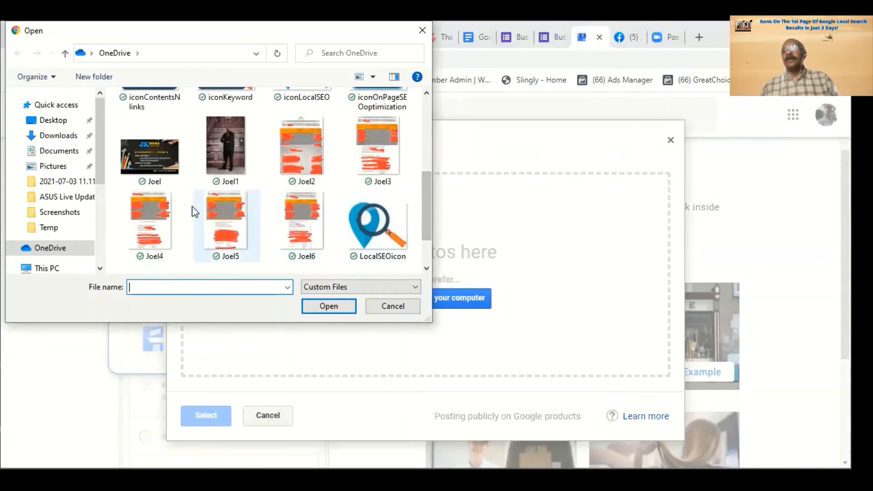
left_click(151, 162)
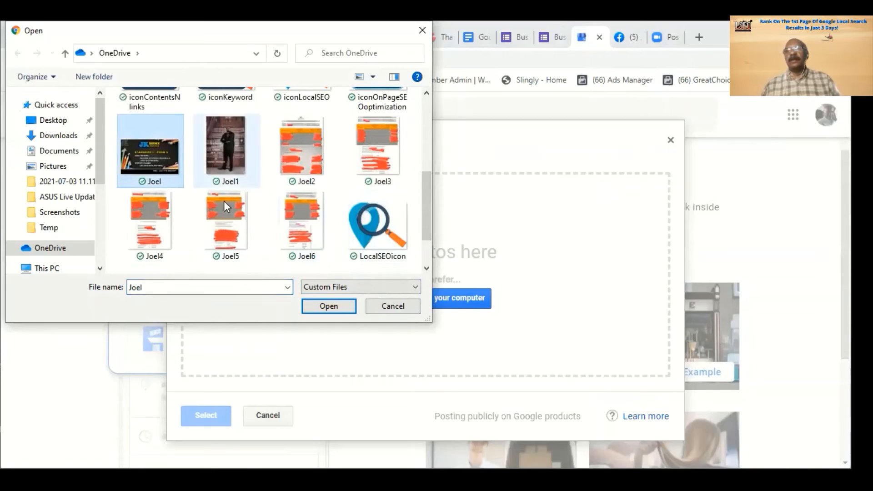
left_click(307, 225, "shift")
left_click(337, 305)
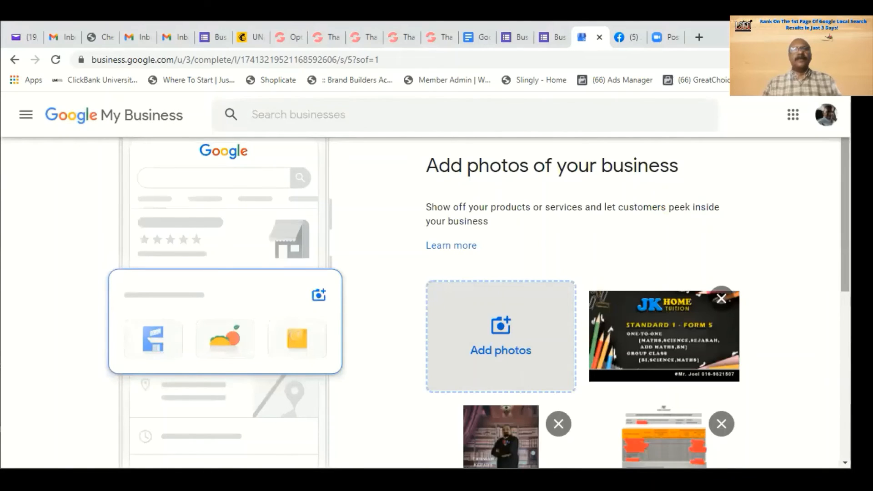
- Review the uploaded business photos and continue to the advertising credit page
scroll(582, 301, "down", 6)
scroll(822, 415, "down", 2)
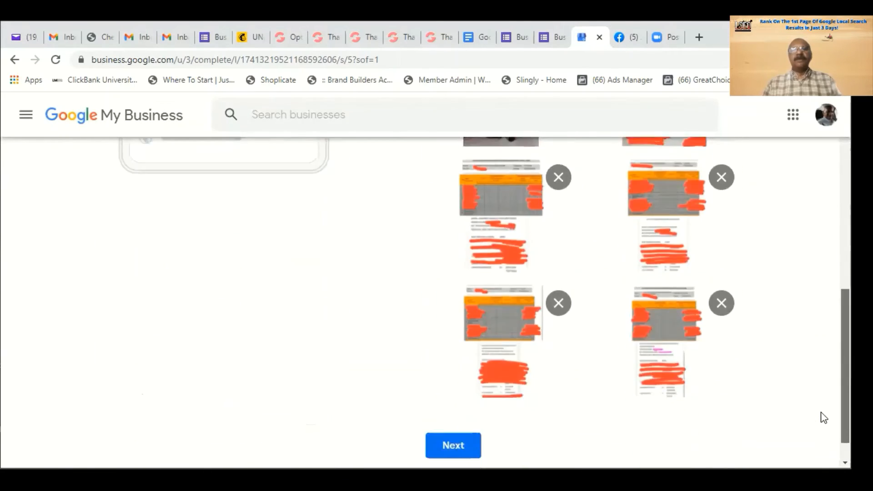
left_click(446, 445)
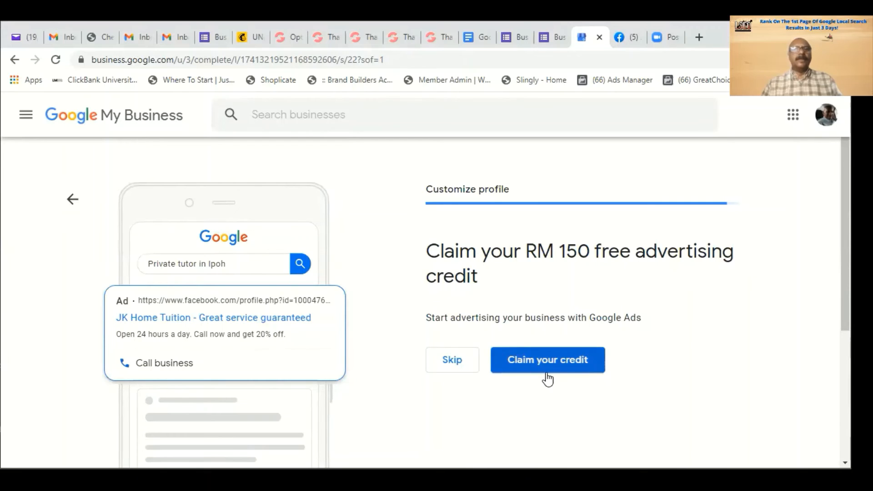
- Skip the free advertising credit offer, finish the profile setup and look over the cards on the business dashboard
left_click(459, 362)
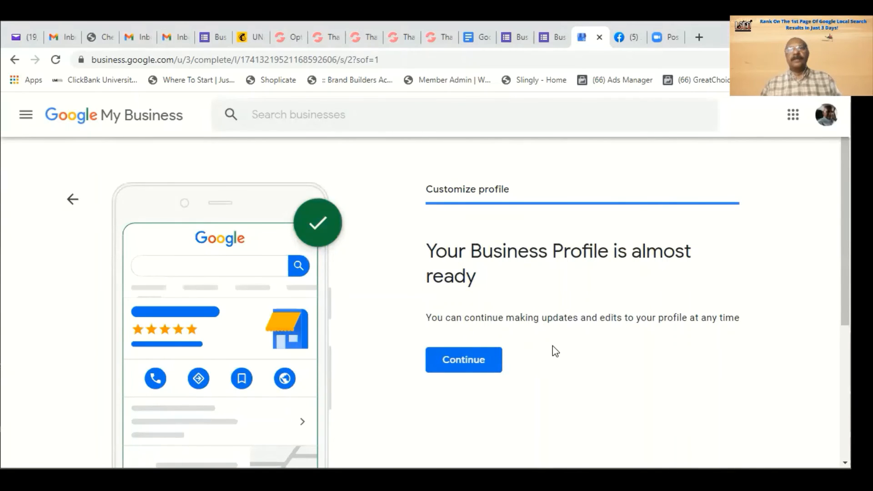
left_click(464, 369)
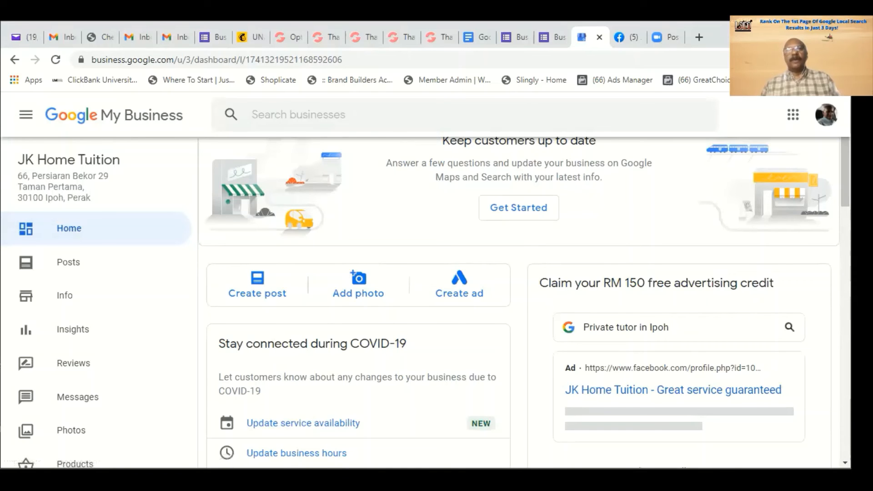
scroll(525, 303, "down", 2)
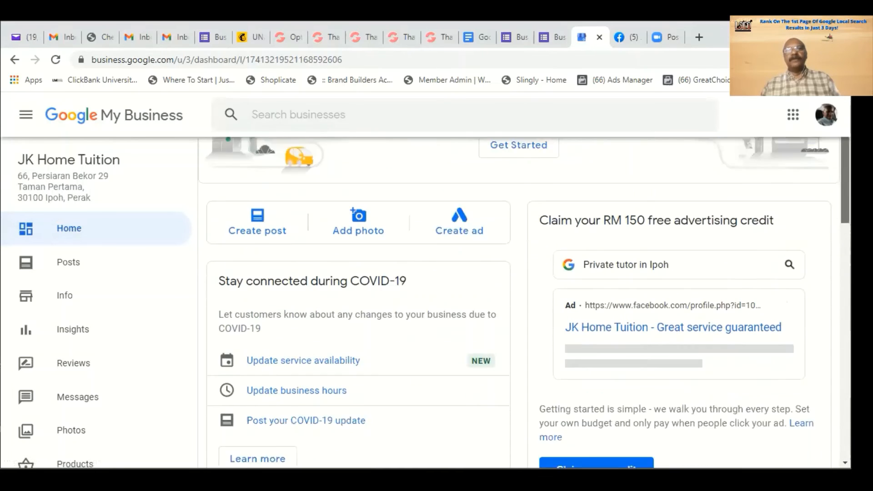
scroll(524, 300, "down", 4)
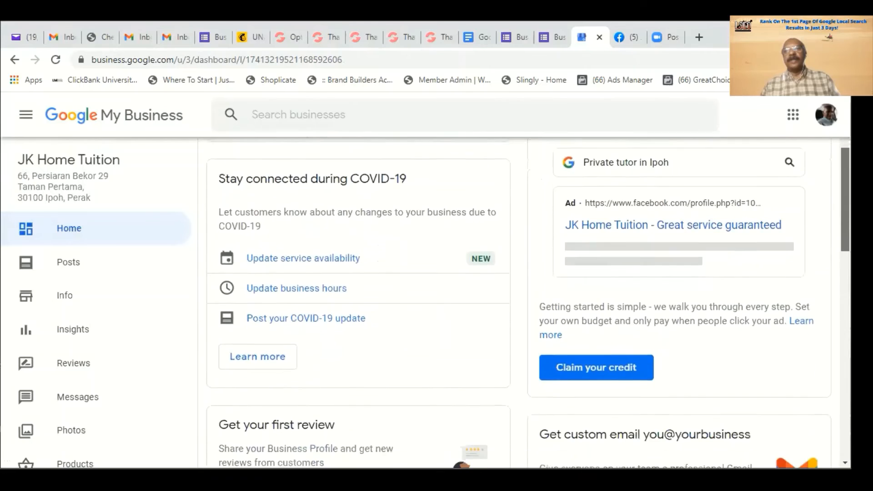
left_click_drag(845, 232, 845, 361)
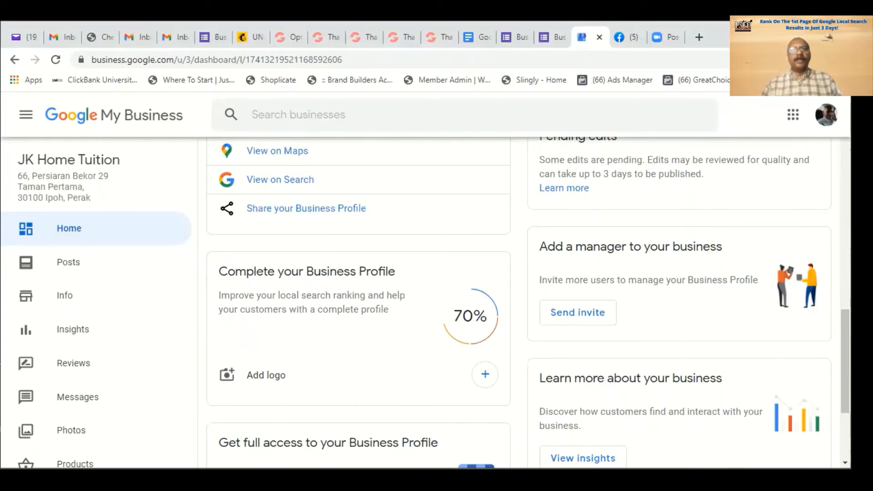
scroll(528, 303, "down", 3)
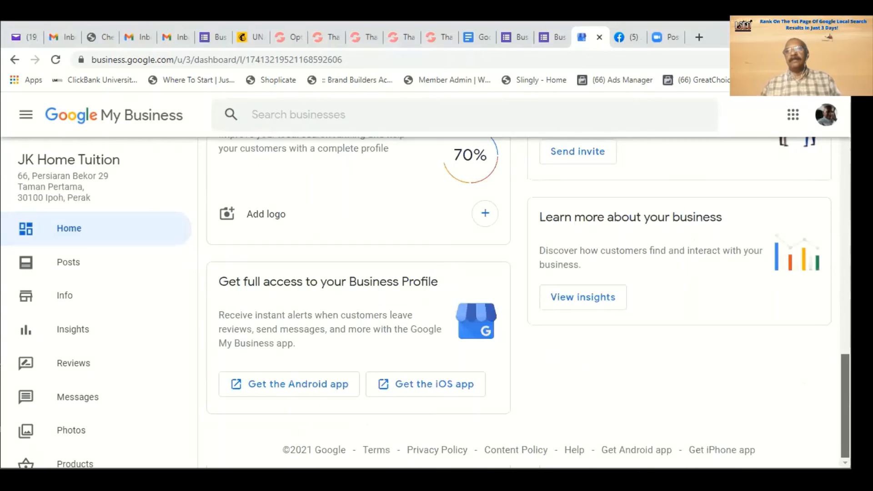
scroll(528, 303, "up", 12)
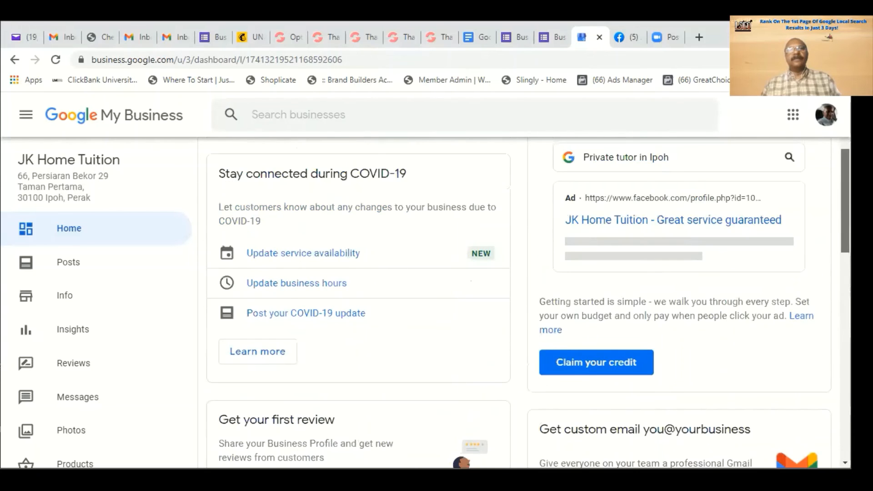
scroll(828, 226, "up", 3)
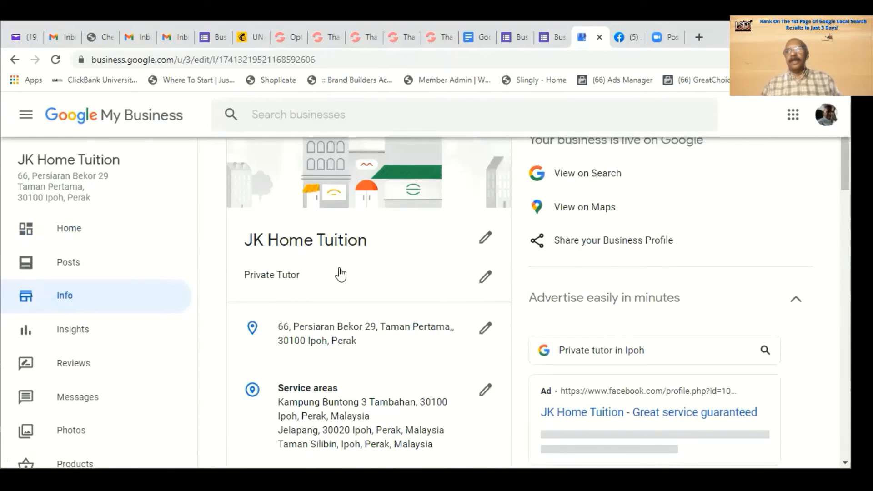
- Review the profile's Info page, covering category, address, service areas, hours, contact details, products, services, attributes, description, opening date and photos
scroll(332, 282, "down", 3)
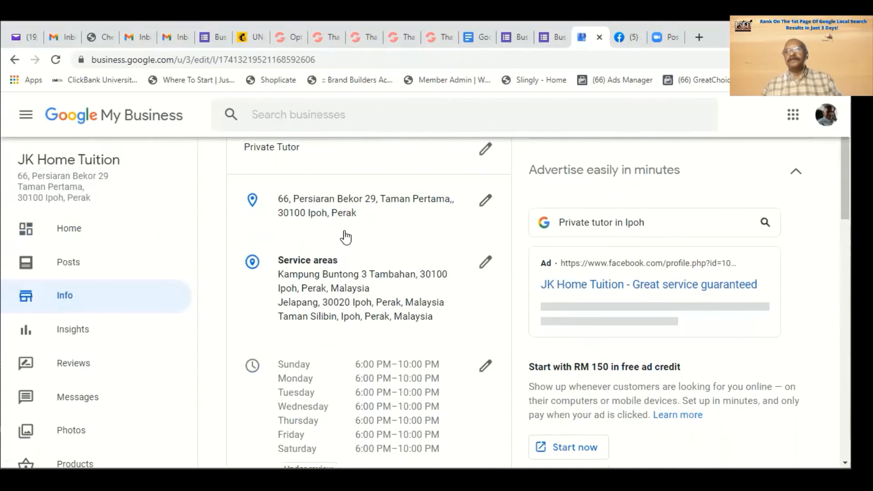
scroll(346, 237, "down", 4)
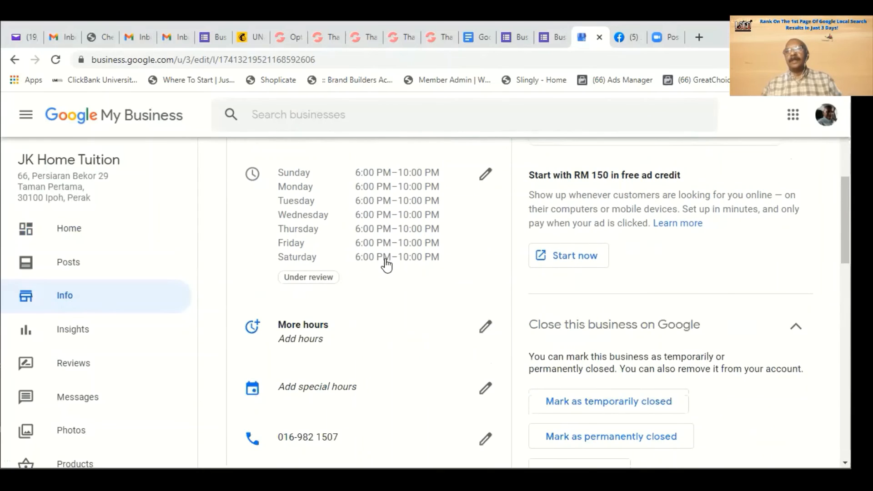
scroll(387, 265, "down", 3)
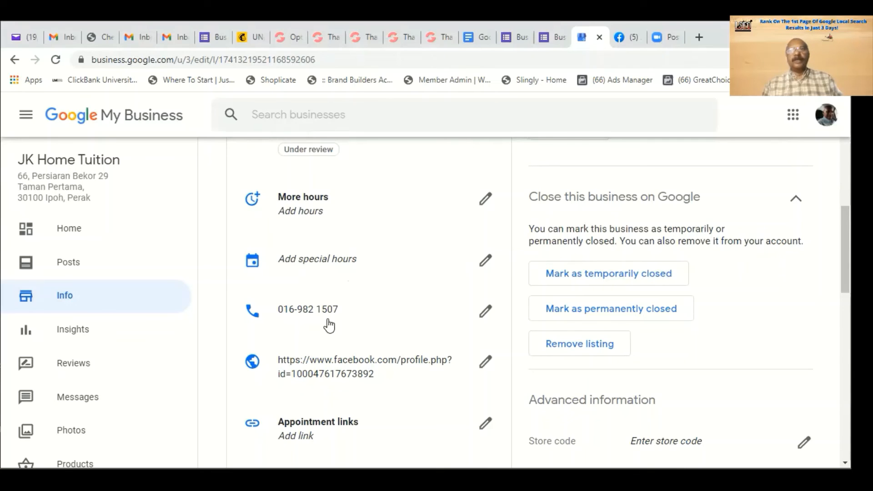
scroll(317, 327, "down", 3)
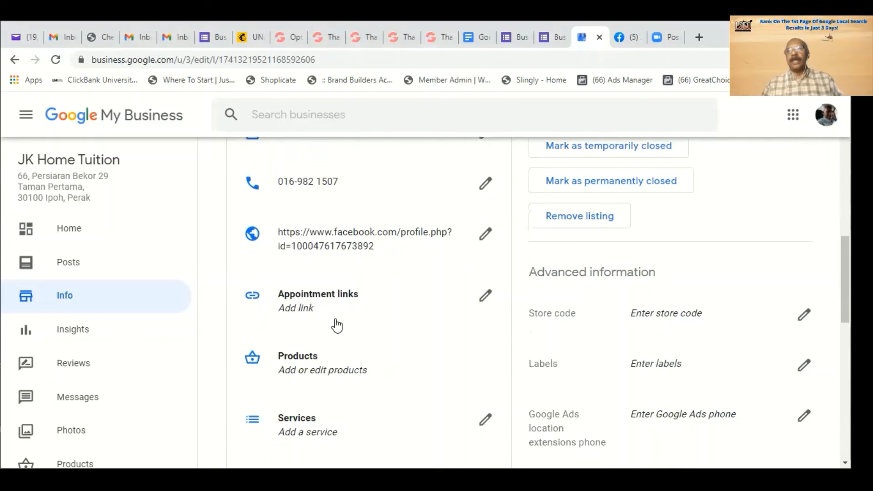
scroll(367, 308, "down", 1)
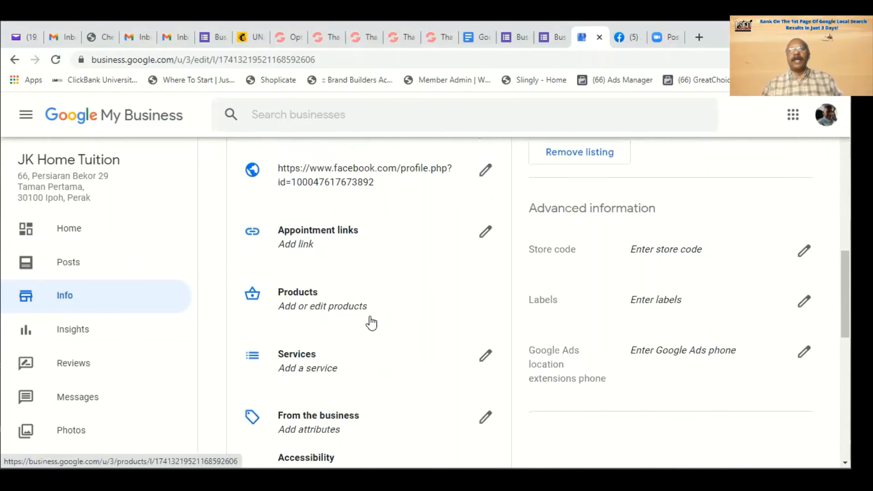
scroll(371, 323, "down", 2)
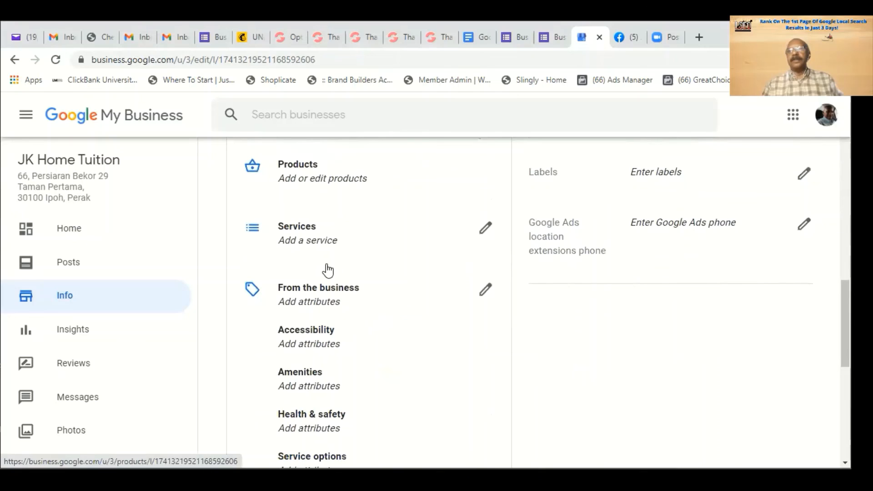
scroll(419, 298, "down", 1)
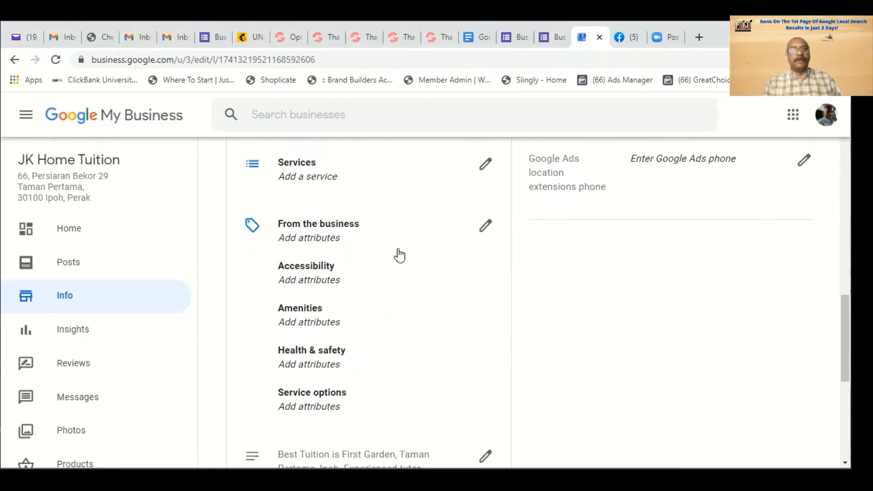
scroll(402, 253, "down", 5)
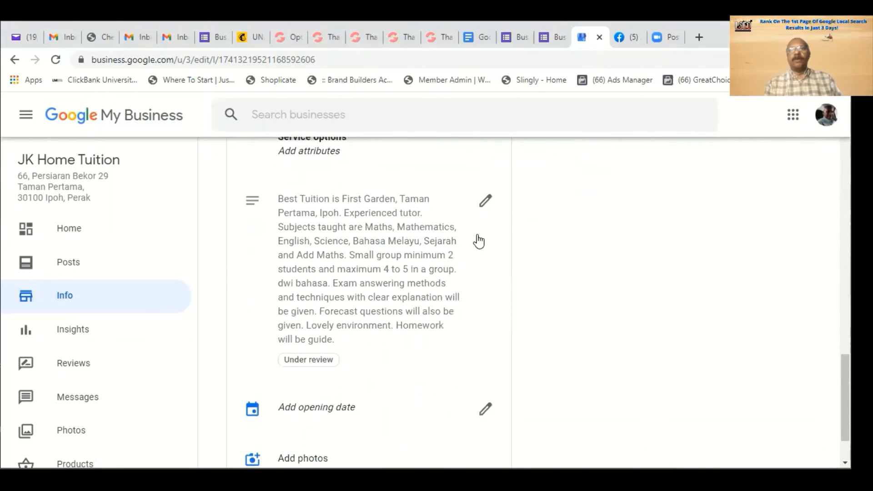
scroll(495, 262, "down", 2)
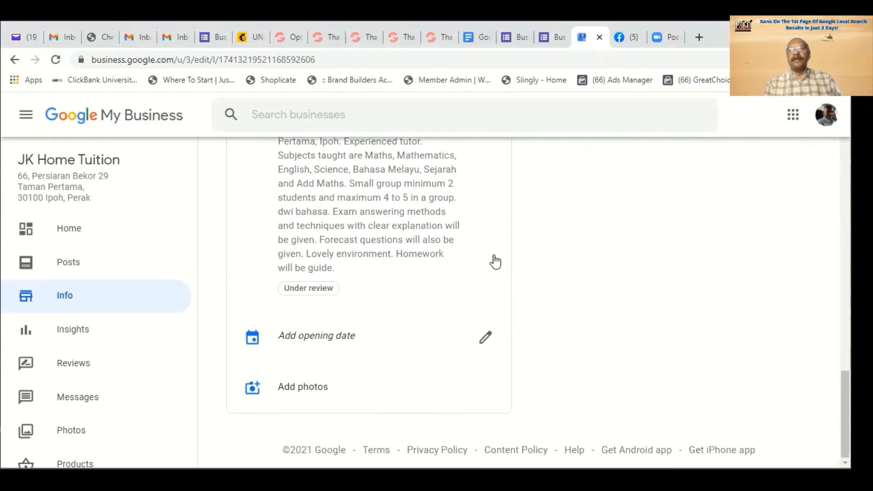
scroll(494, 260, "up", 8)
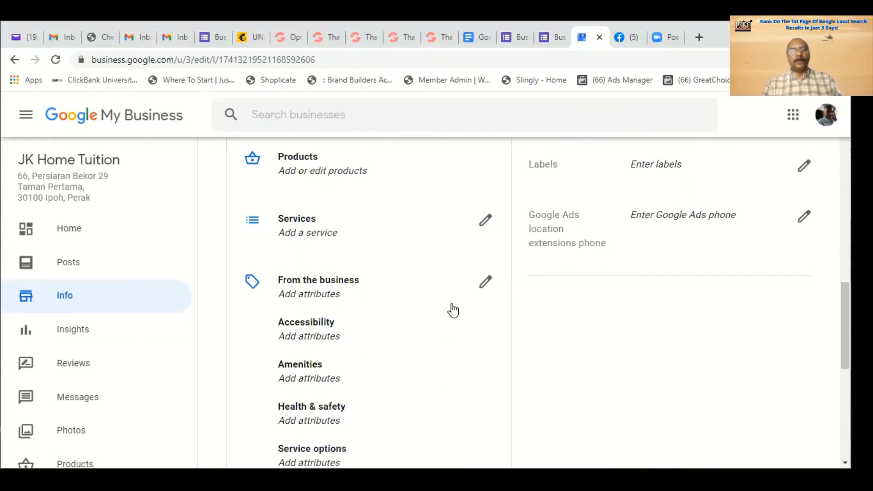
scroll(454, 311, "down", 3)
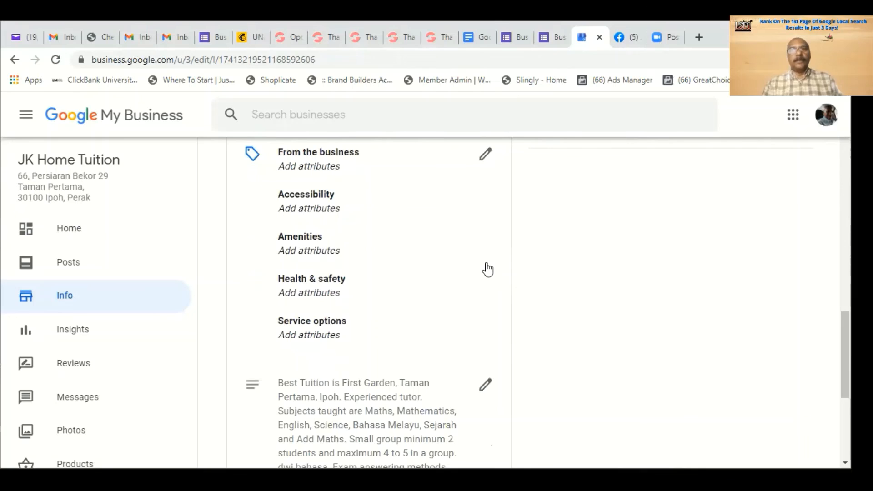
scroll(488, 270, "down", 3)
scroll(484, 309, "down", 2)
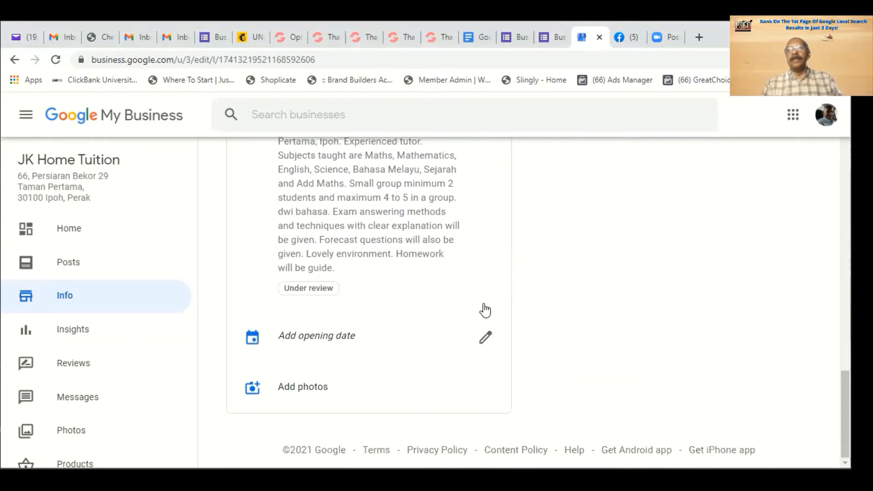
scroll(615, 287, "up", 2)
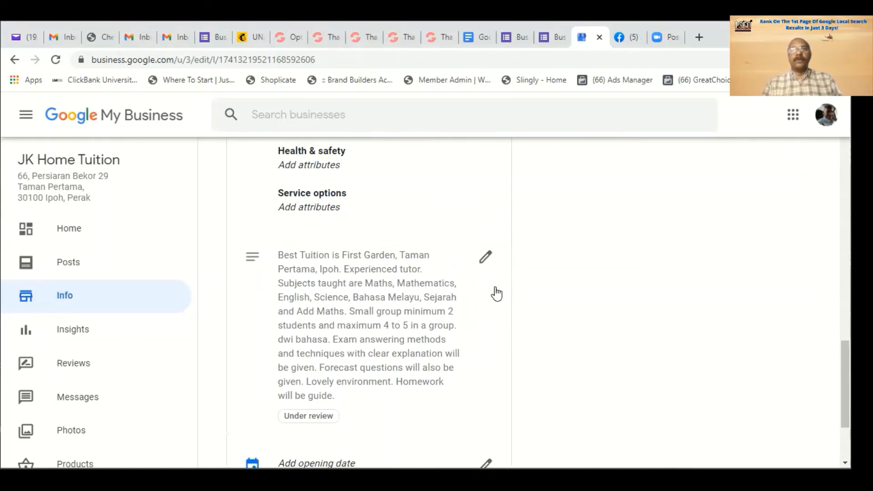
scroll(495, 294, "down", 3)
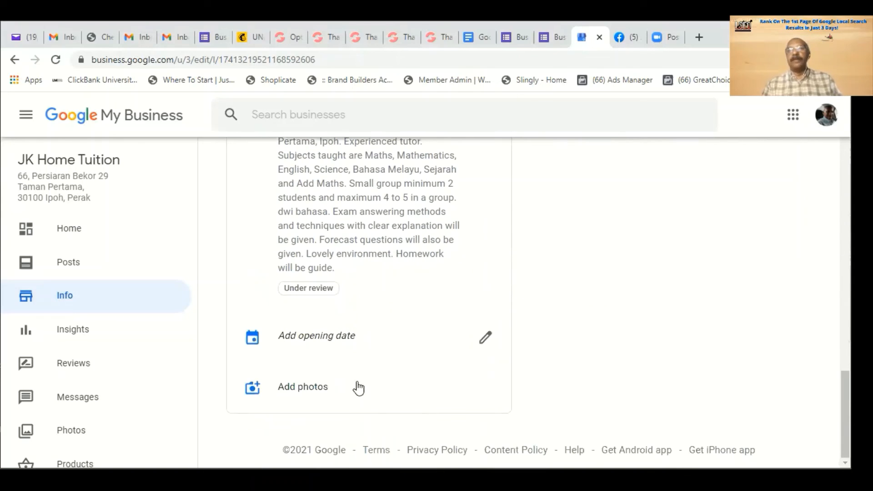
- Set the business opening date to May 2016, apply it and dismiss the suggestion to create a post
left_click(487, 338)
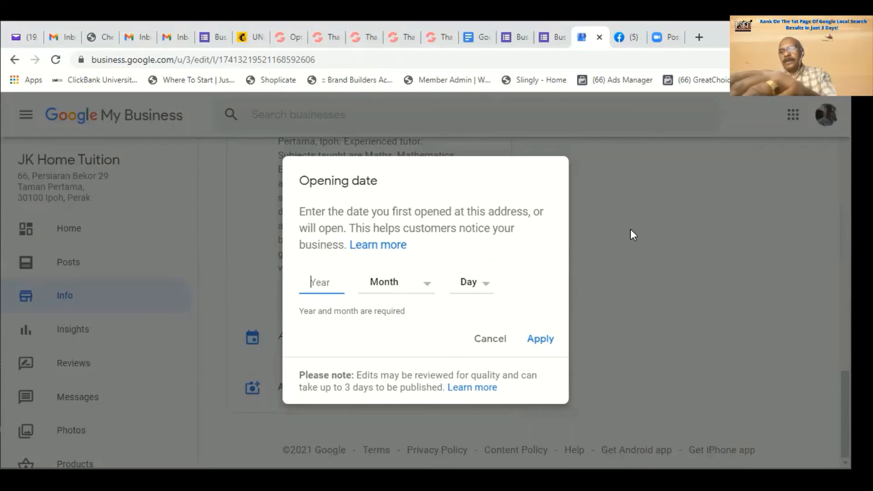
type("2")
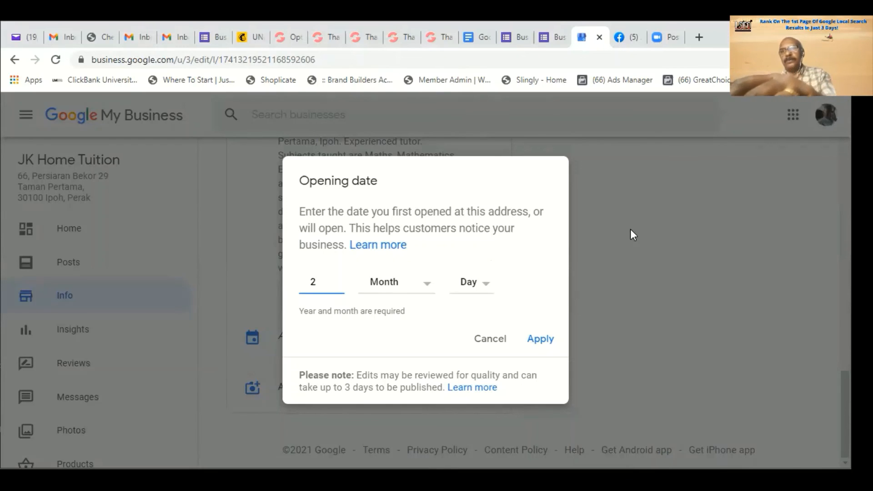
type("016")
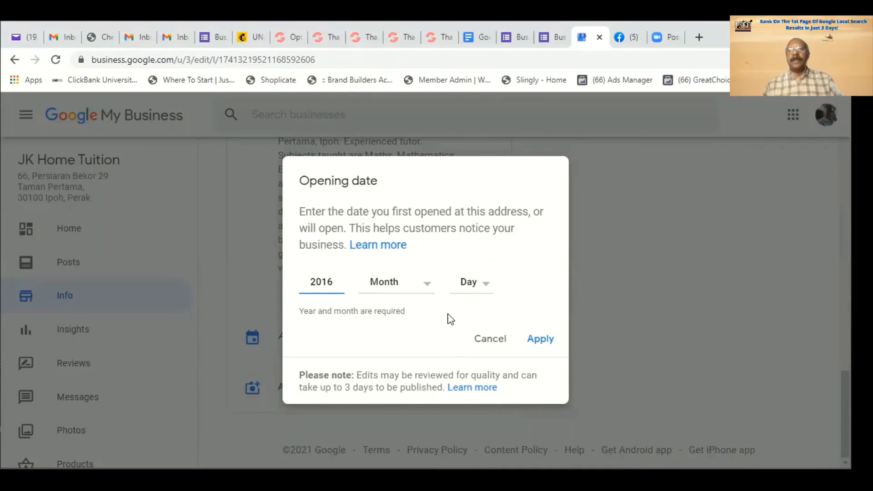
left_click(425, 284)
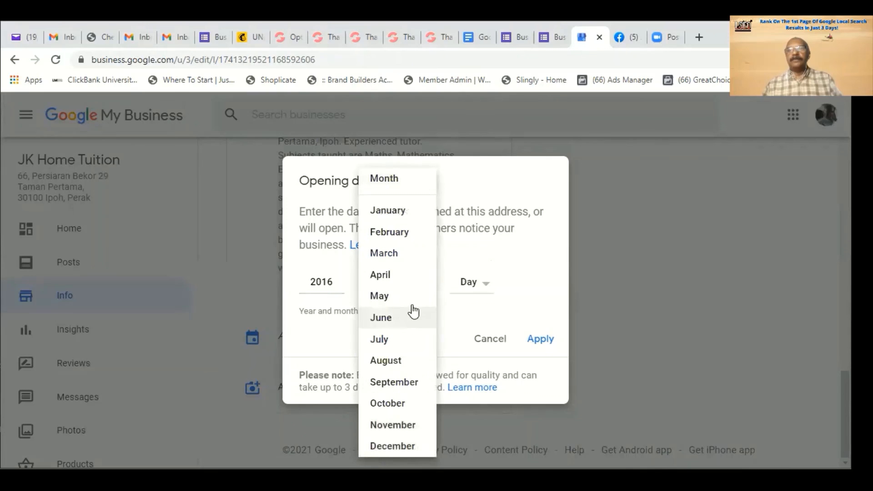
left_click(394, 299)
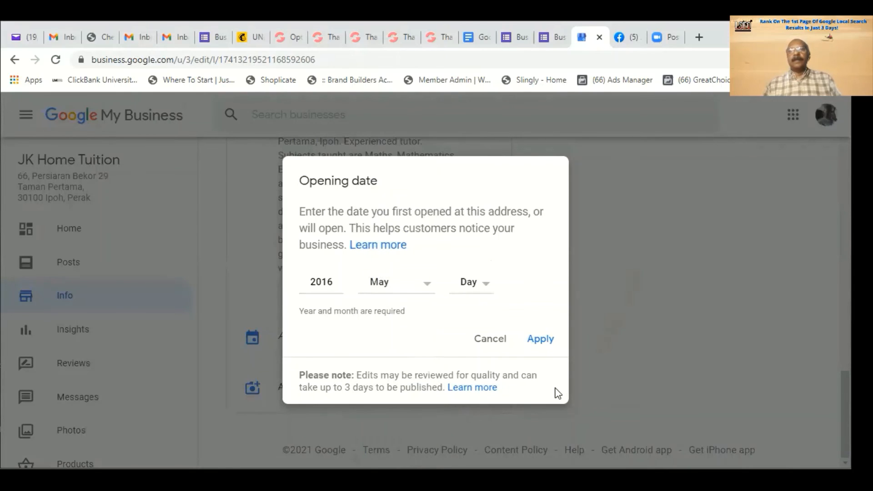
left_click(540, 340)
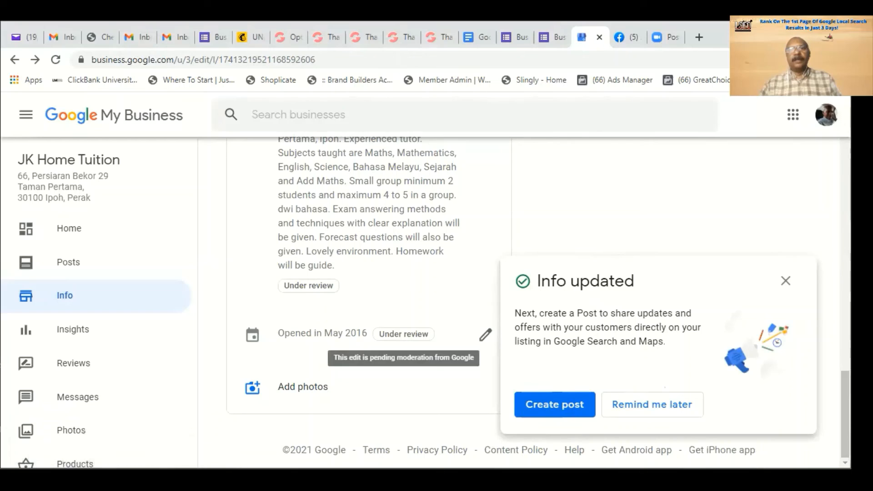
left_click(786, 281)
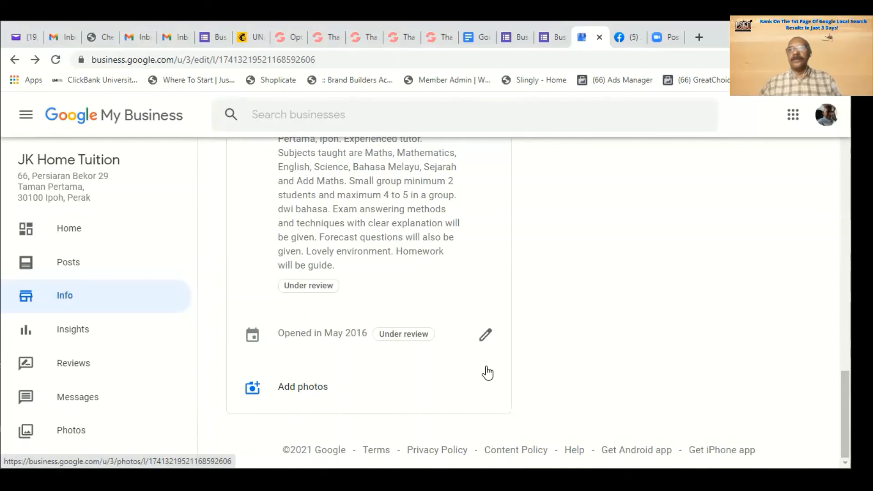
- View the JK Home Tuition listing on Google Maps from the profile's Info page
scroll(486, 373, "up", 4)
scroll(487, 372, "up", 15)
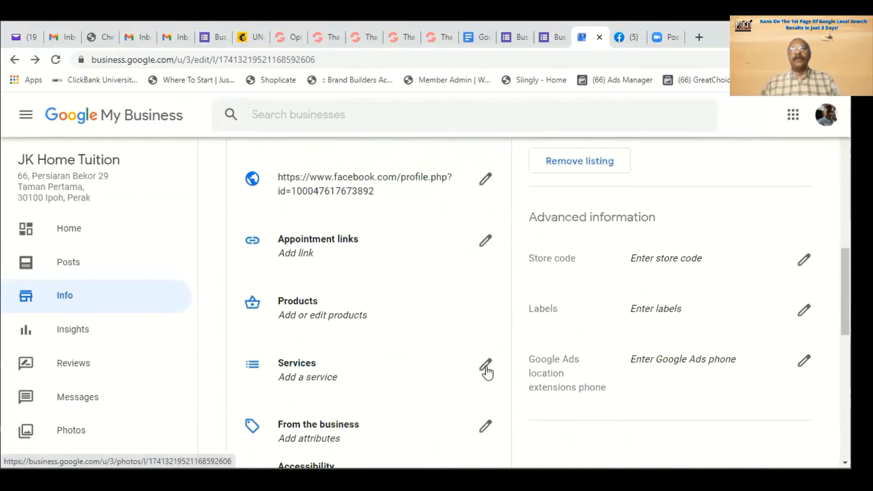
scroll(487, 372, "up", 3)
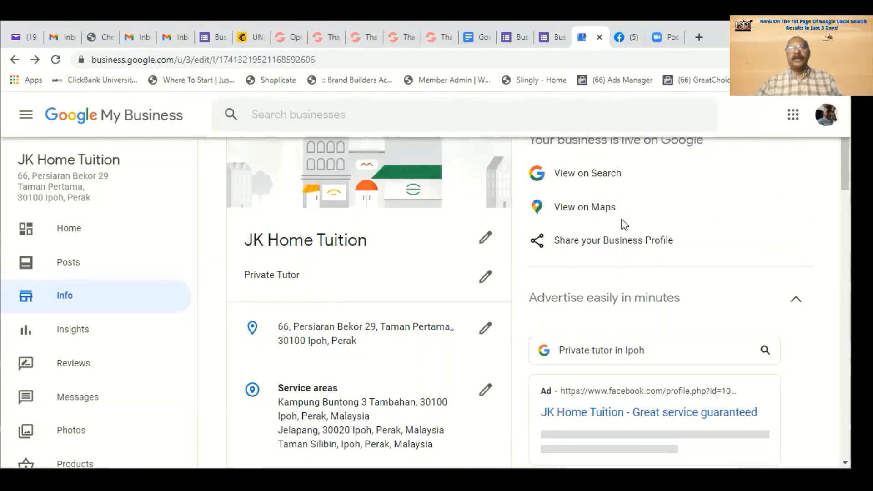
left_click(599, 208)
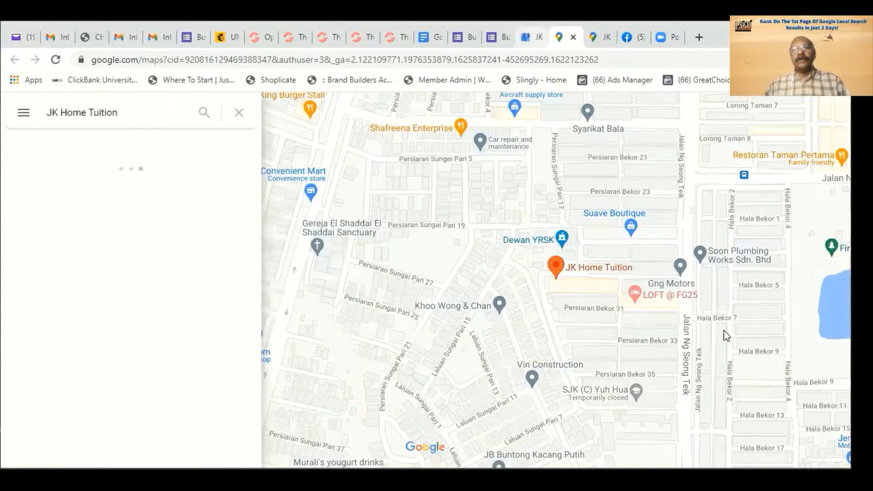
- Return to the Google My Business home dashboard and look through its advertising, review, post and virtual tour cards
key("ctrl+shift+Tab")
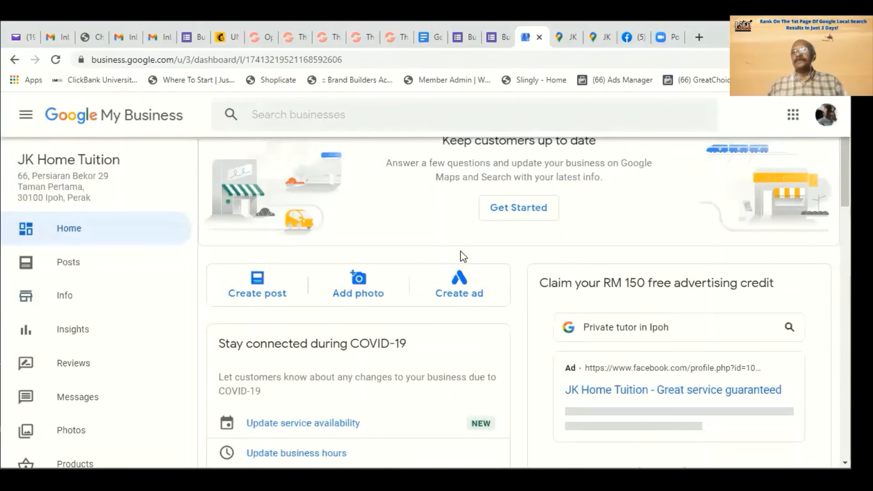
scroll(523, 303, "down", 2)
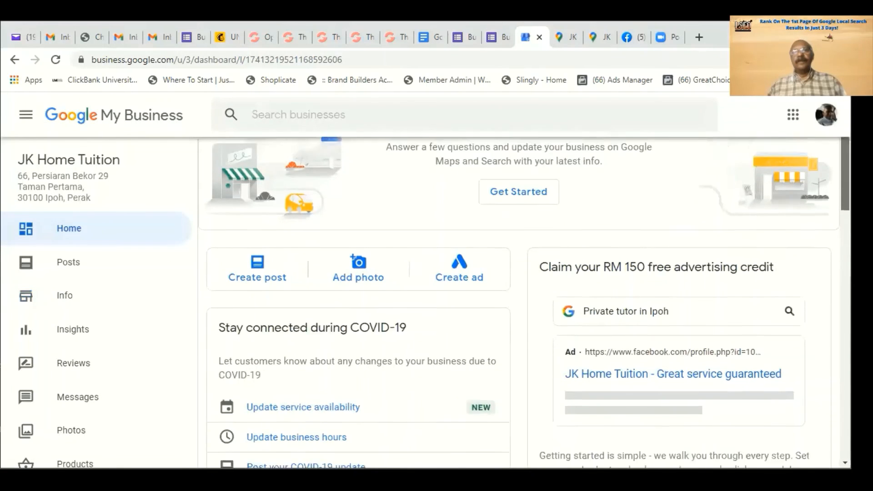
left_click_drag(847, 191, 846, 194)
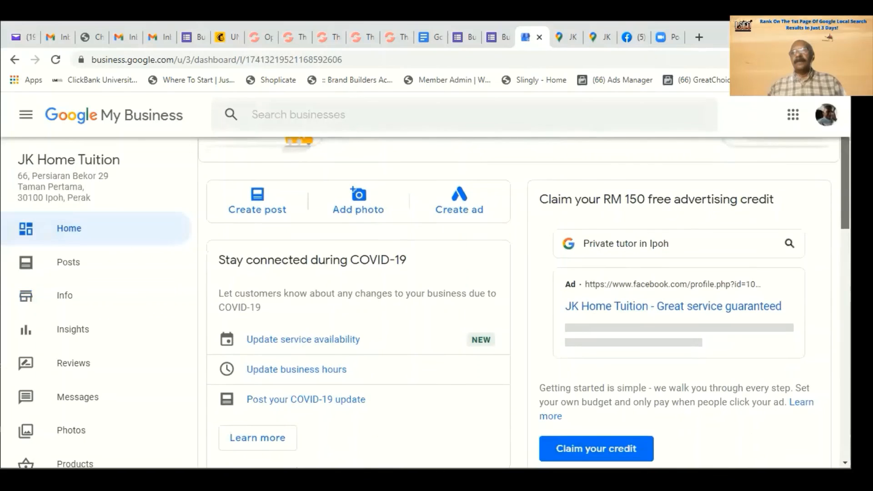
scroll(829, 293, "down", 6)
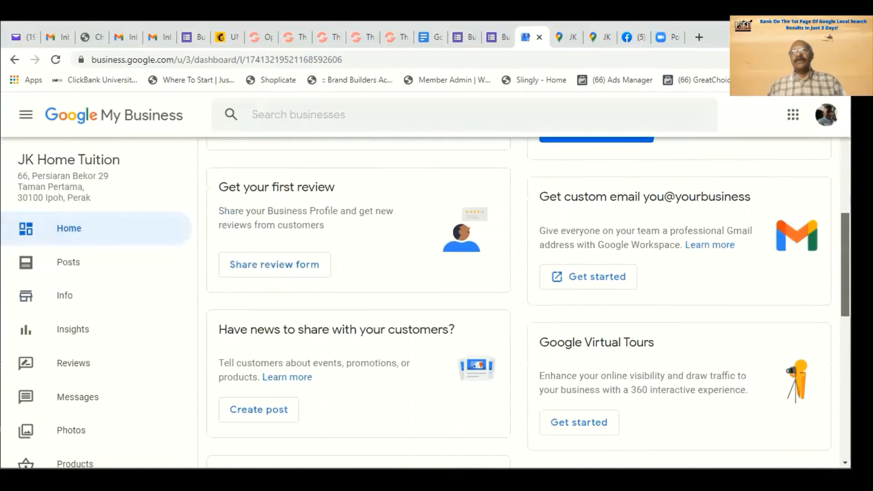